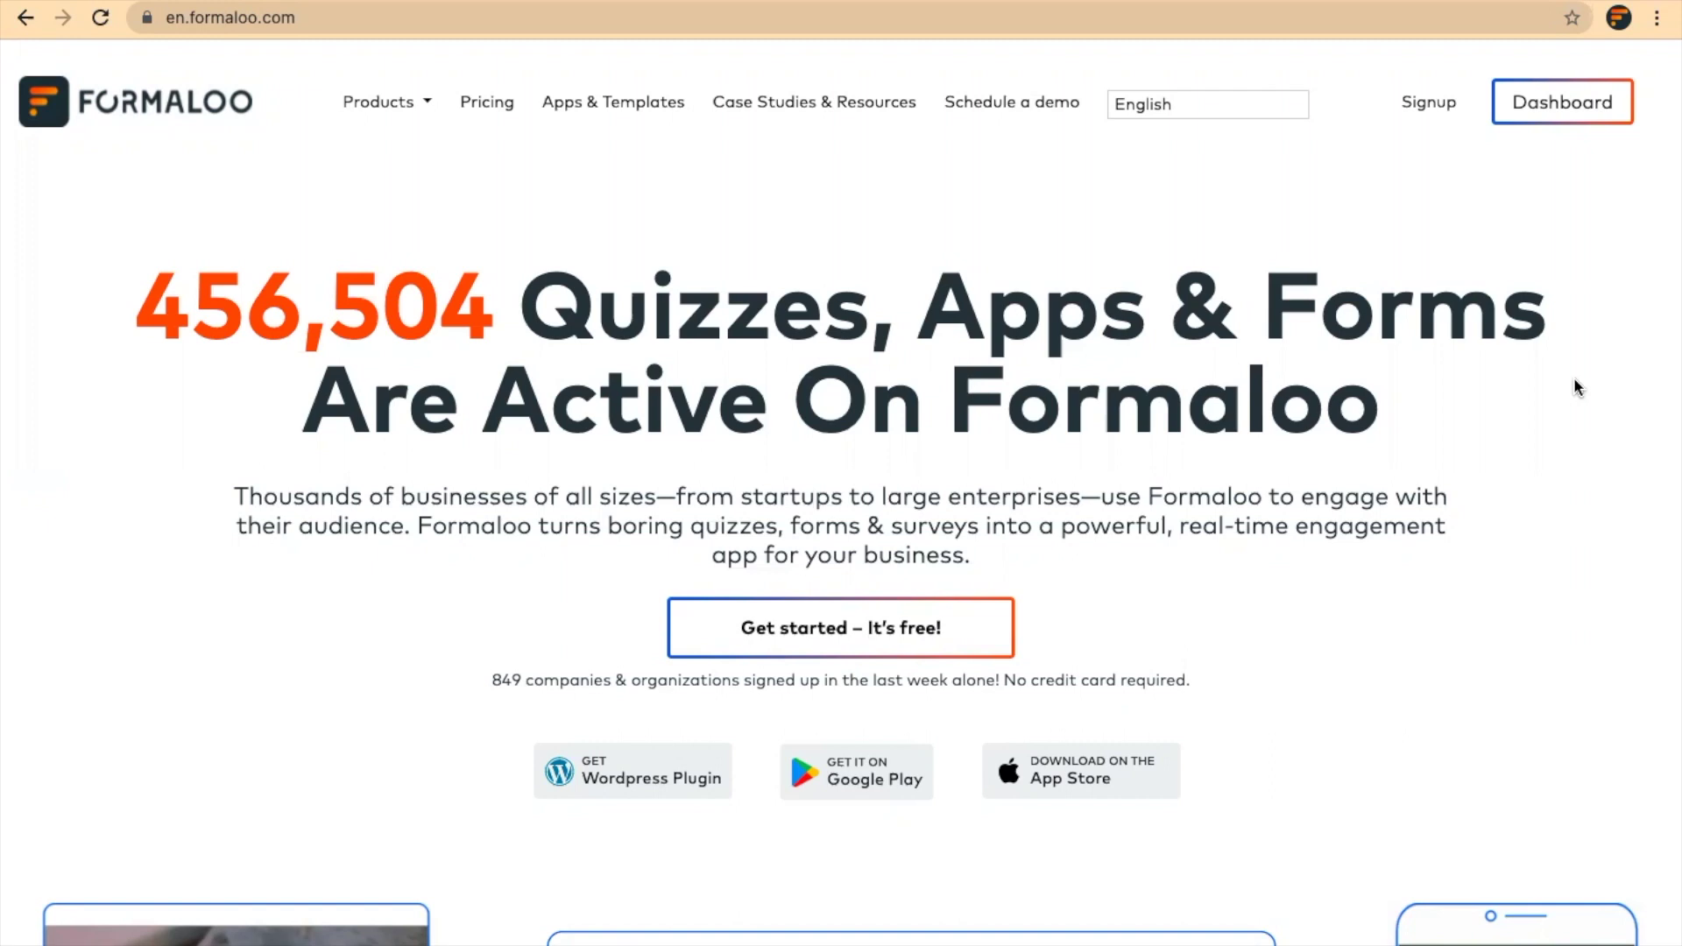
Browse the form templates filtered to Events & Exhibitions
{"action": "left_click", "coordinate": [1565, 104]}
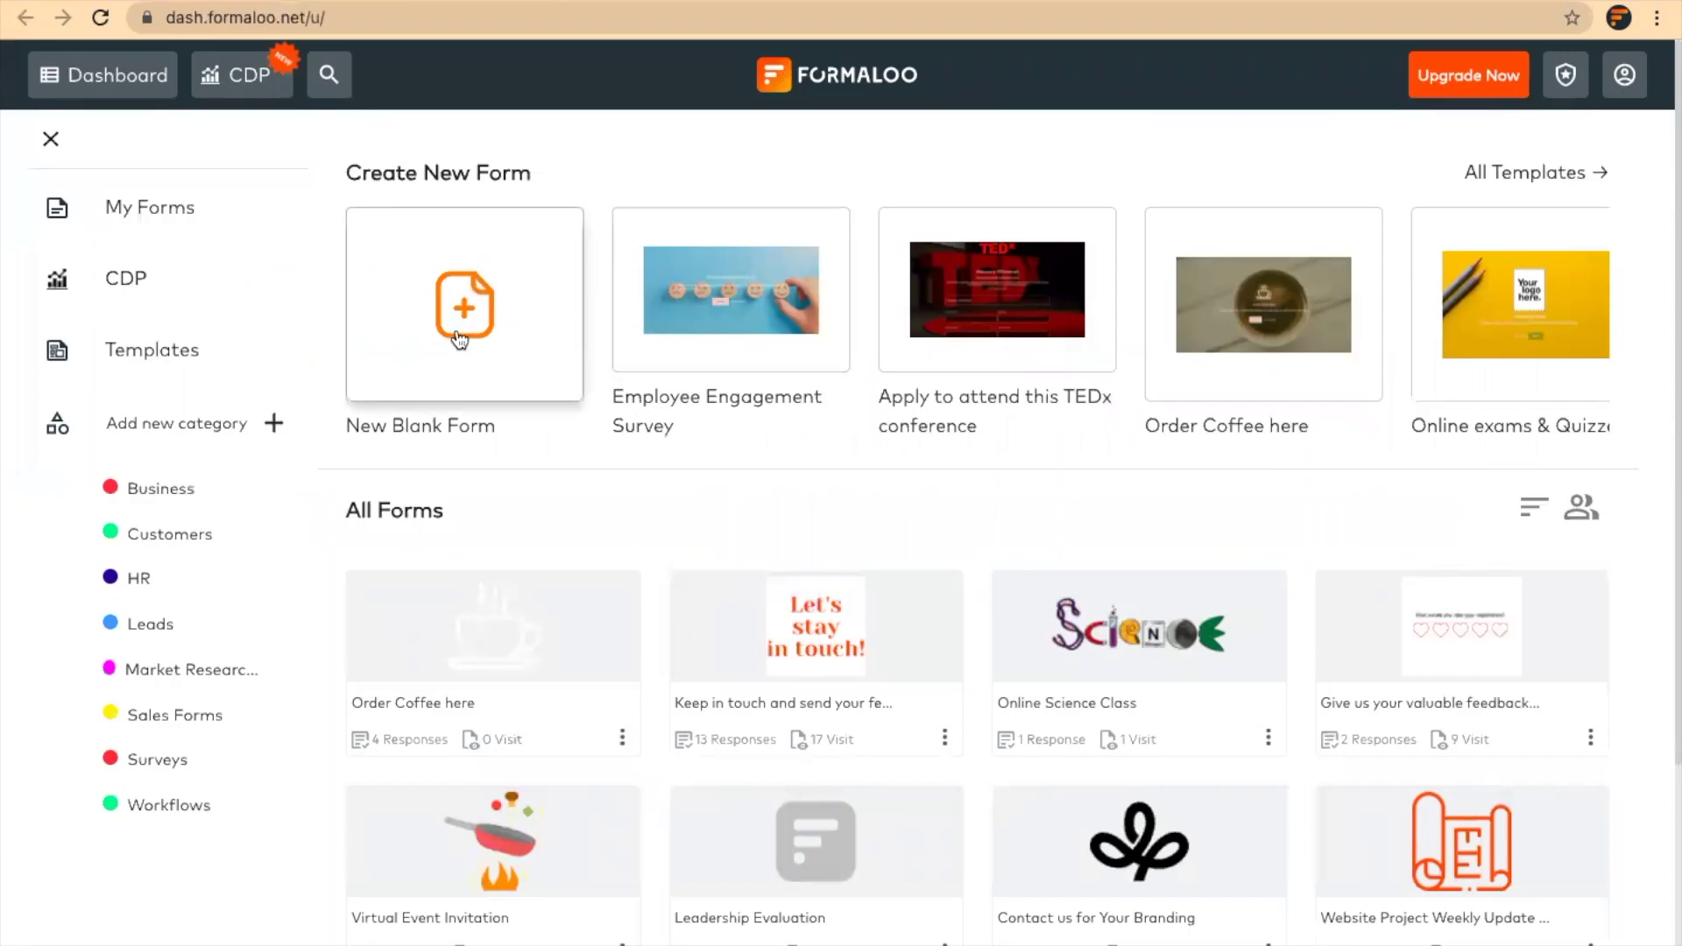
{"action": "left_click", "coordinate": [203, 343]}
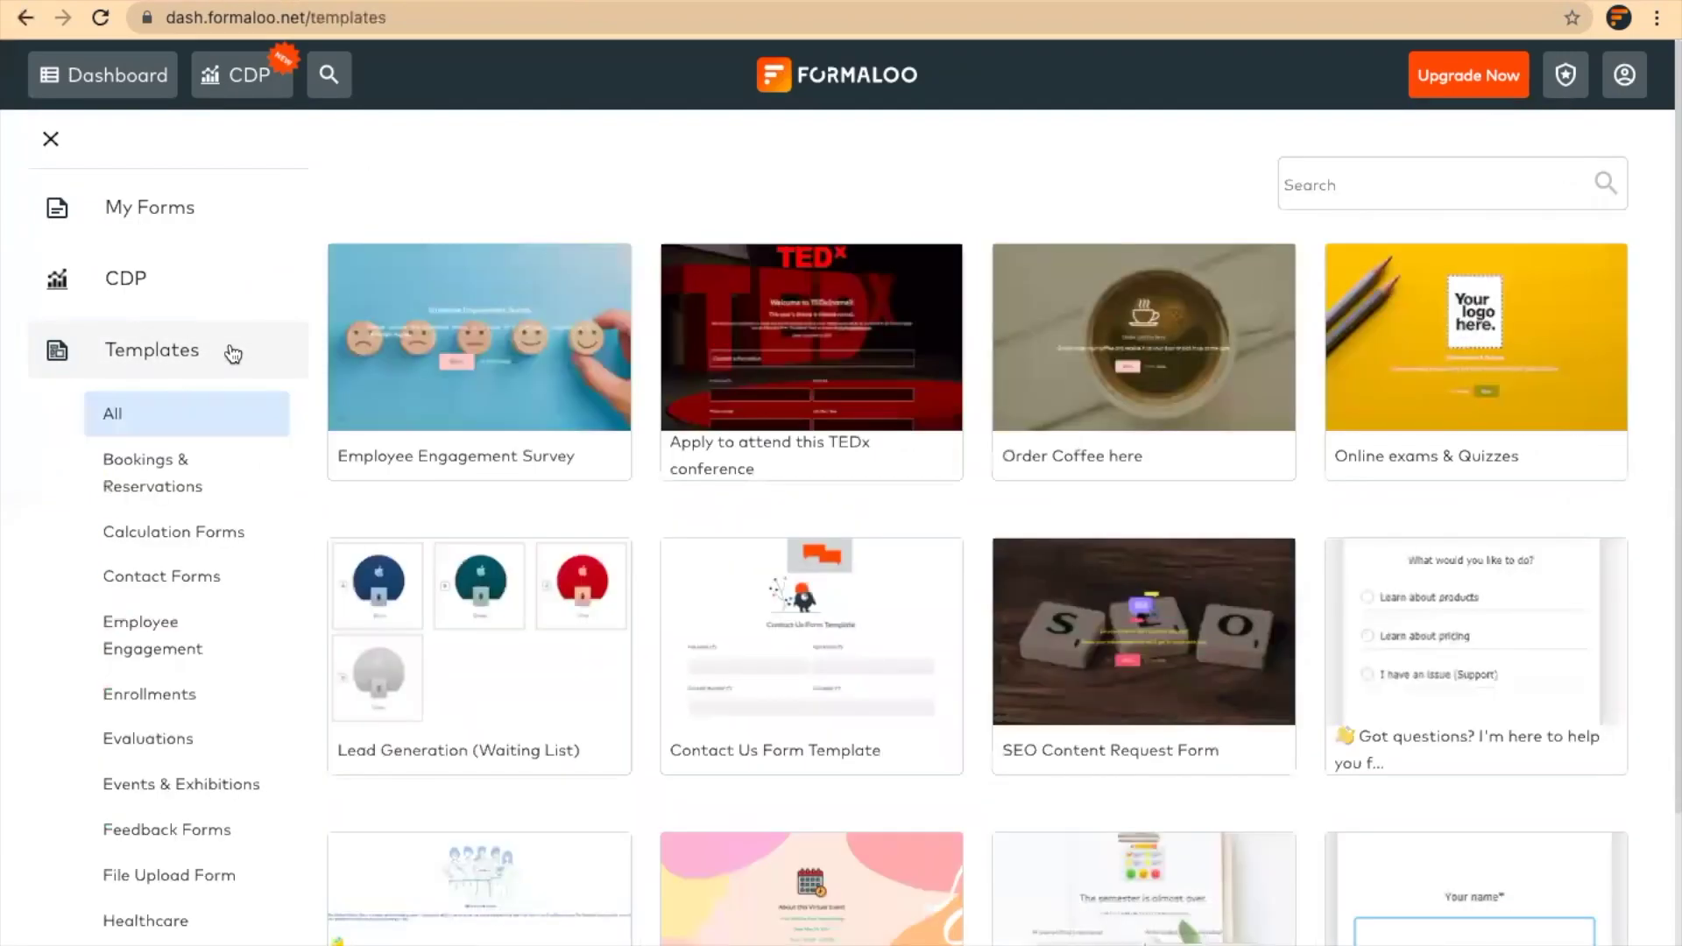
{"action": "left_click", "coordinate": [139, 786]}
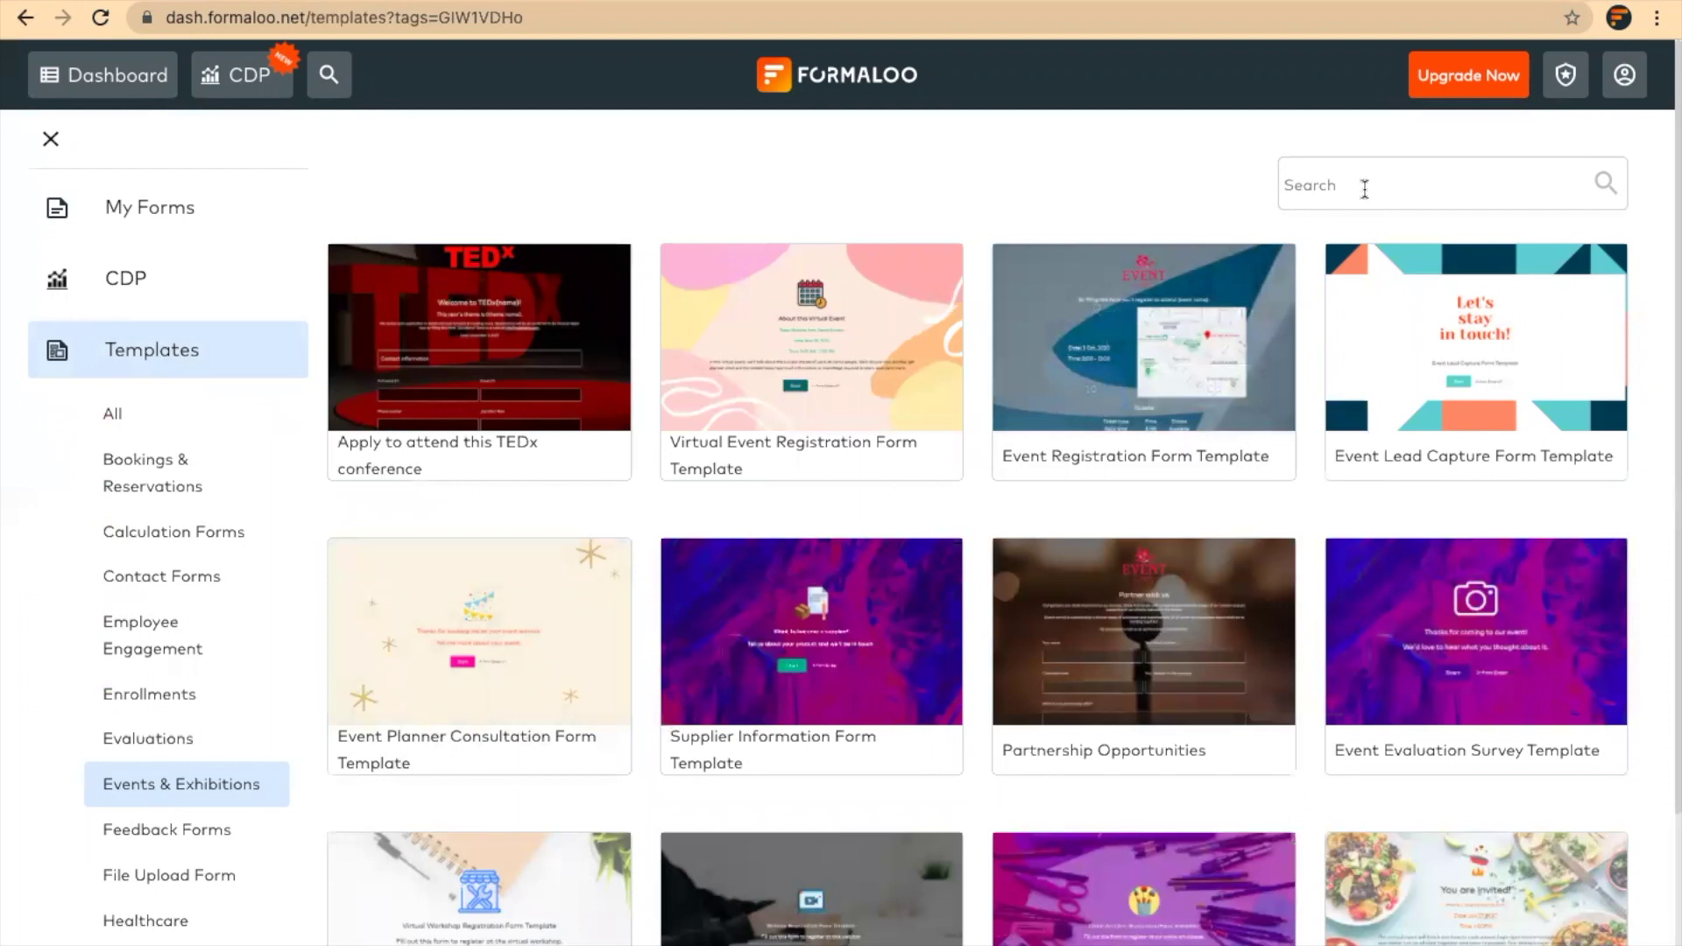
Search templates for 'registration' and preview the Event Registration Form Template demo
{"action": "left_click", "coordinate": [1364, 183]}
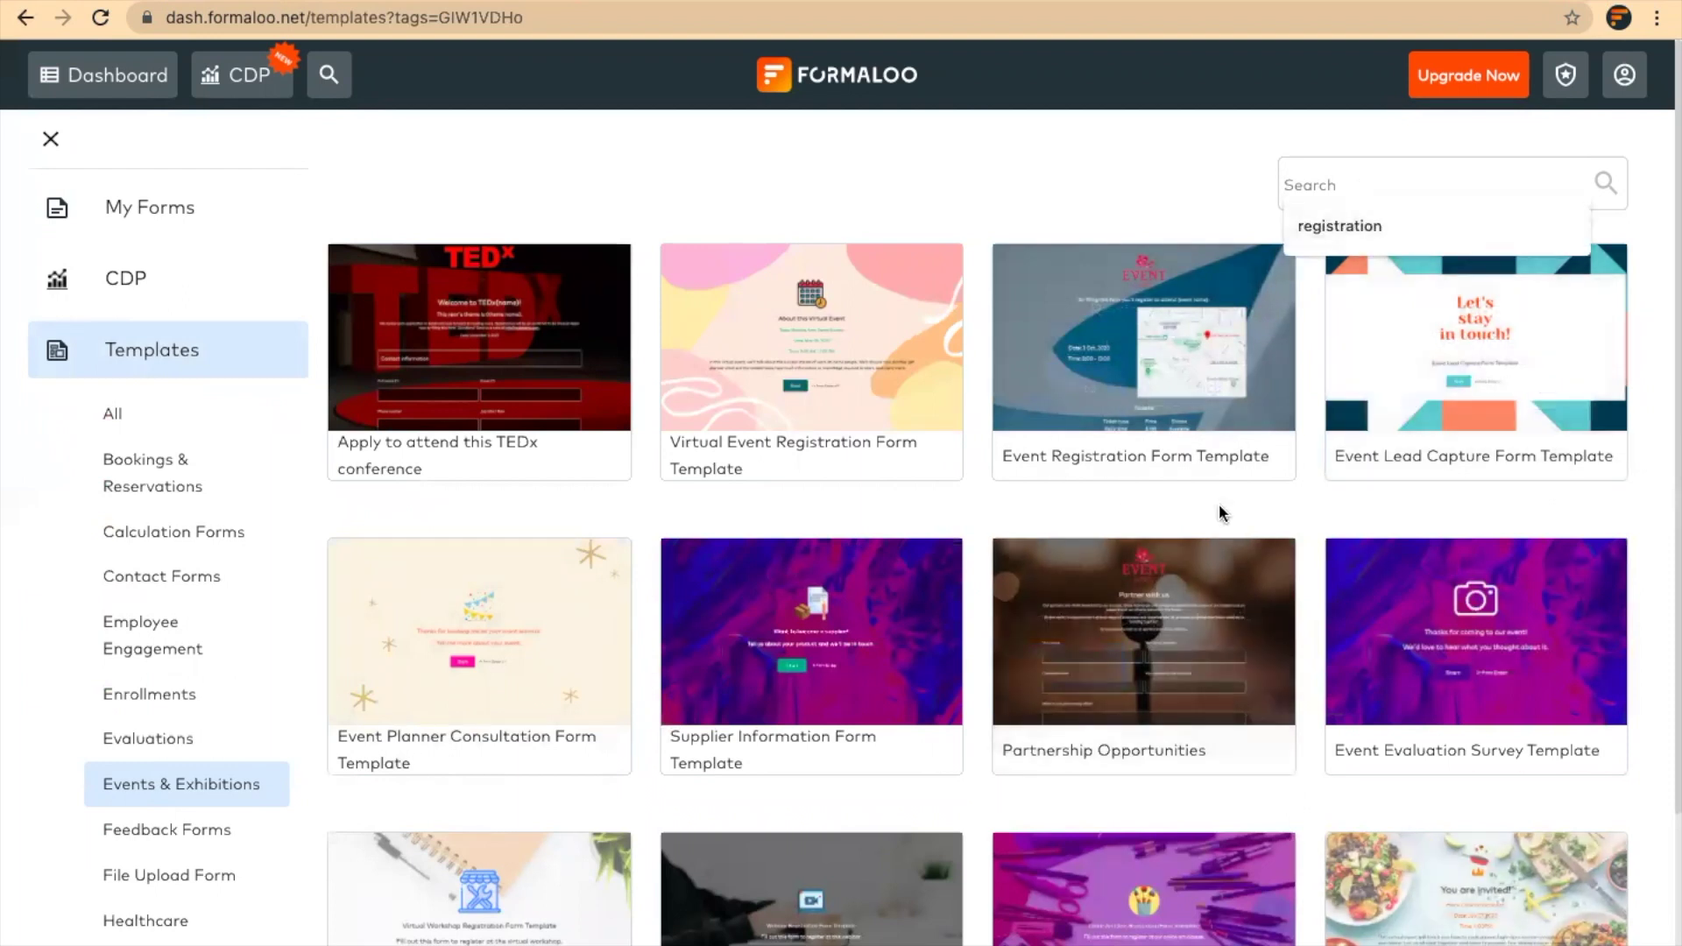
{"action": "type", "text": "registr"}
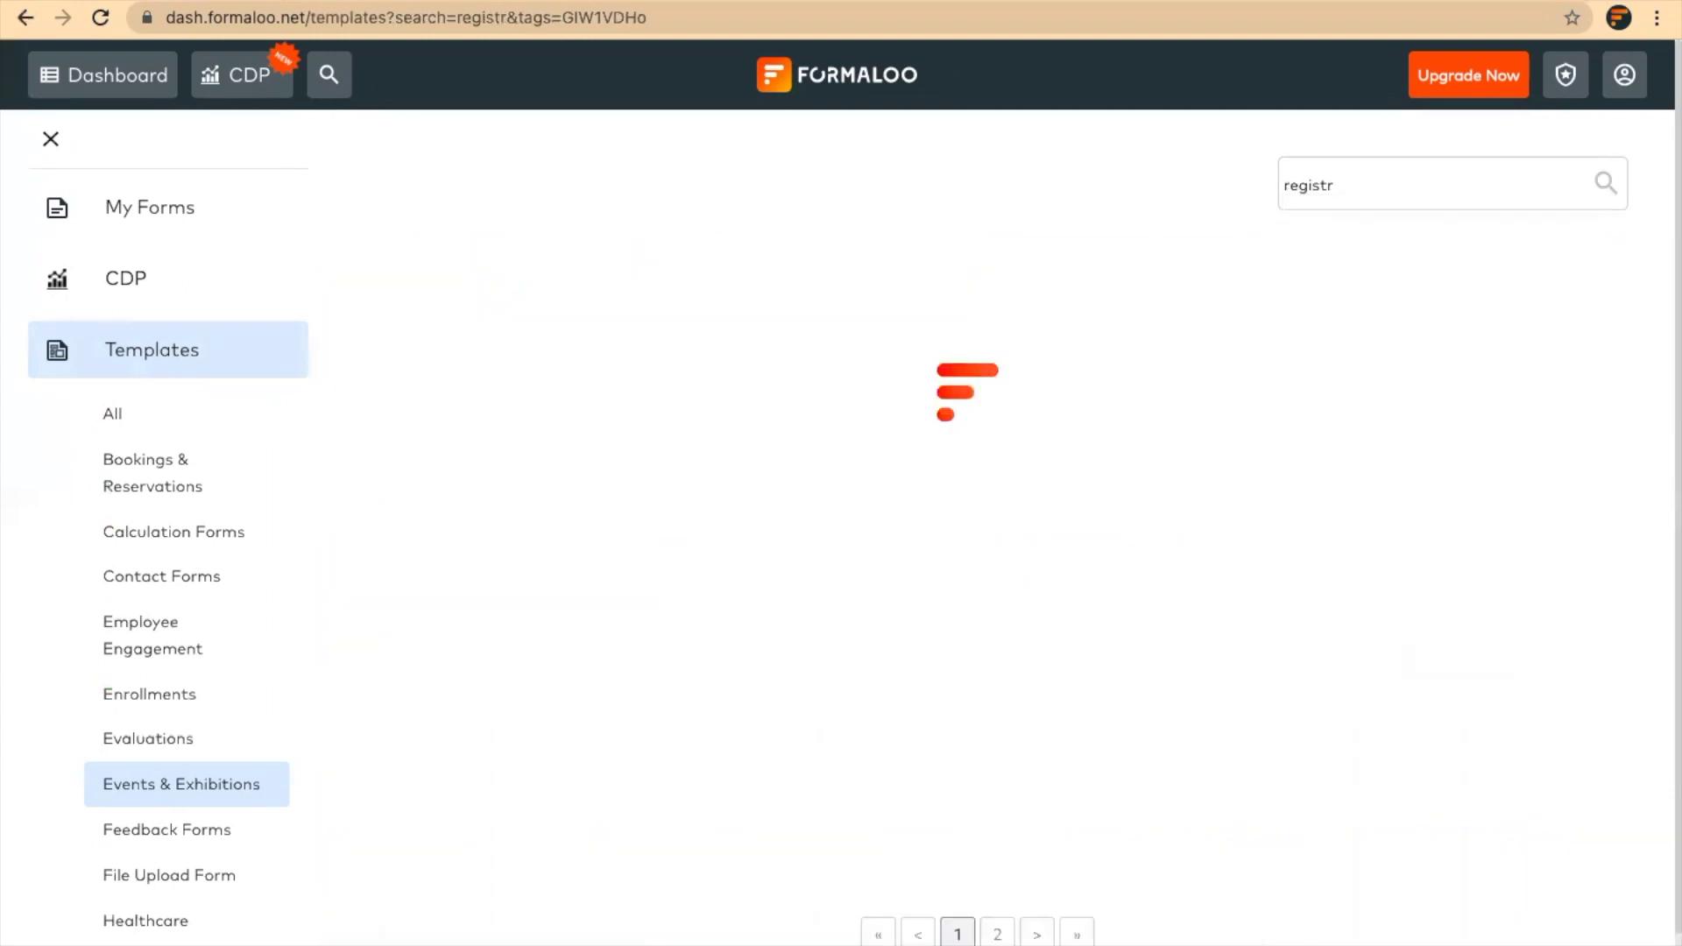
{"action": "type", "text": "ation"}
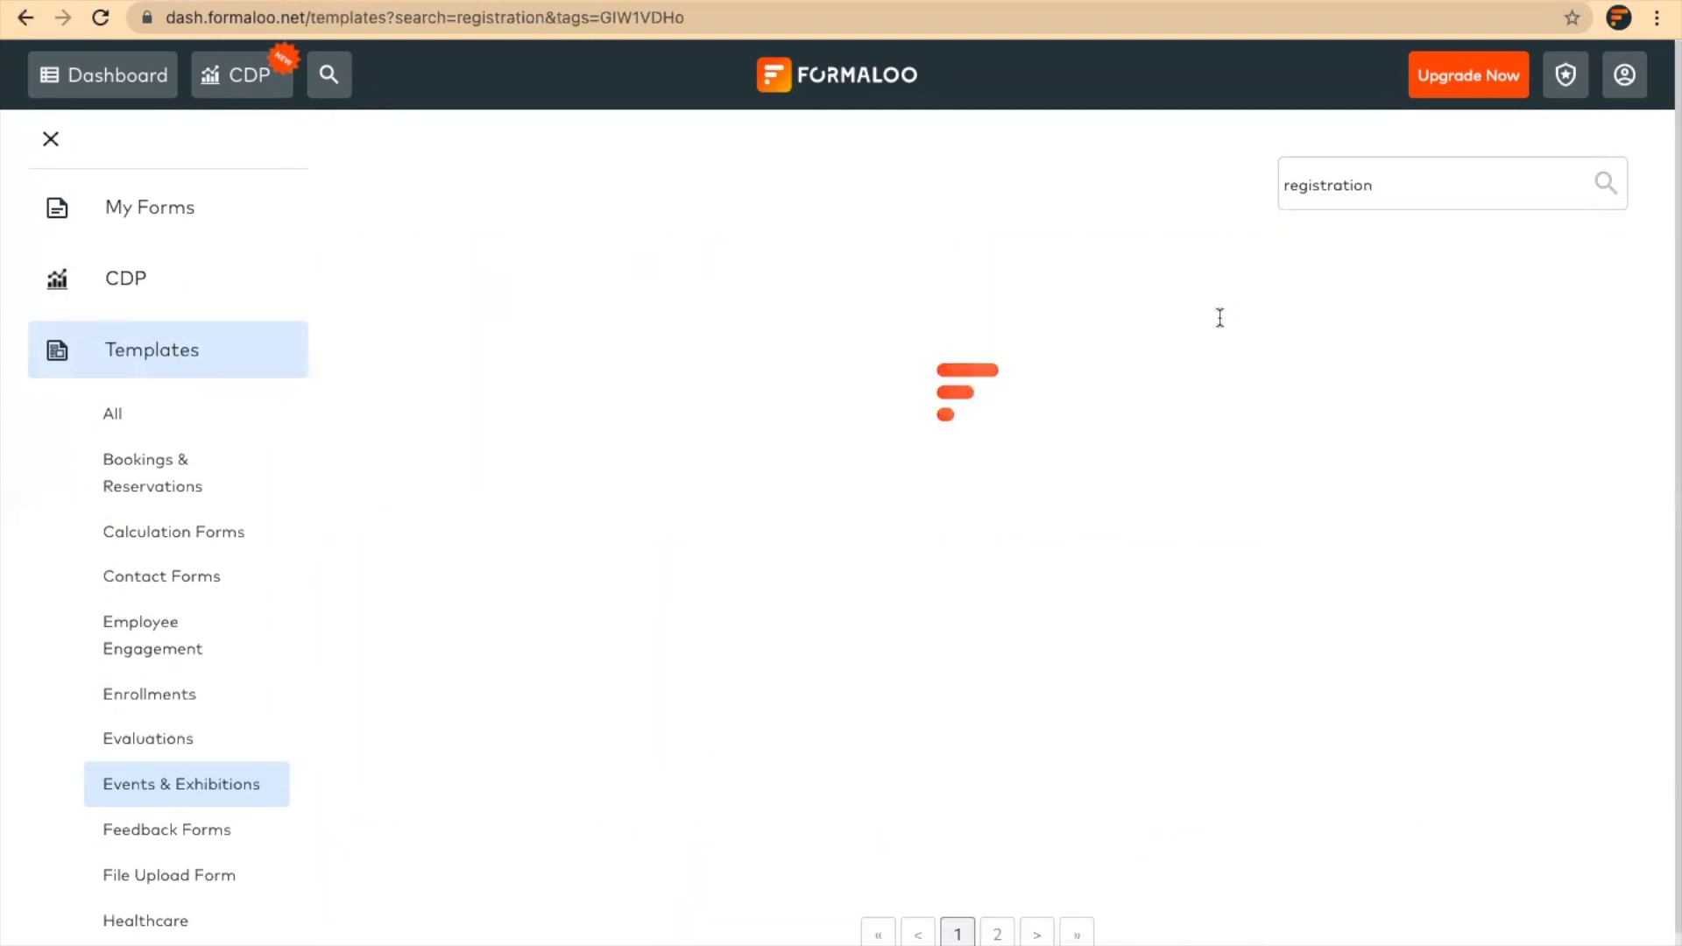
{"action": "mouse_move", "coordinate": [885, 407]}
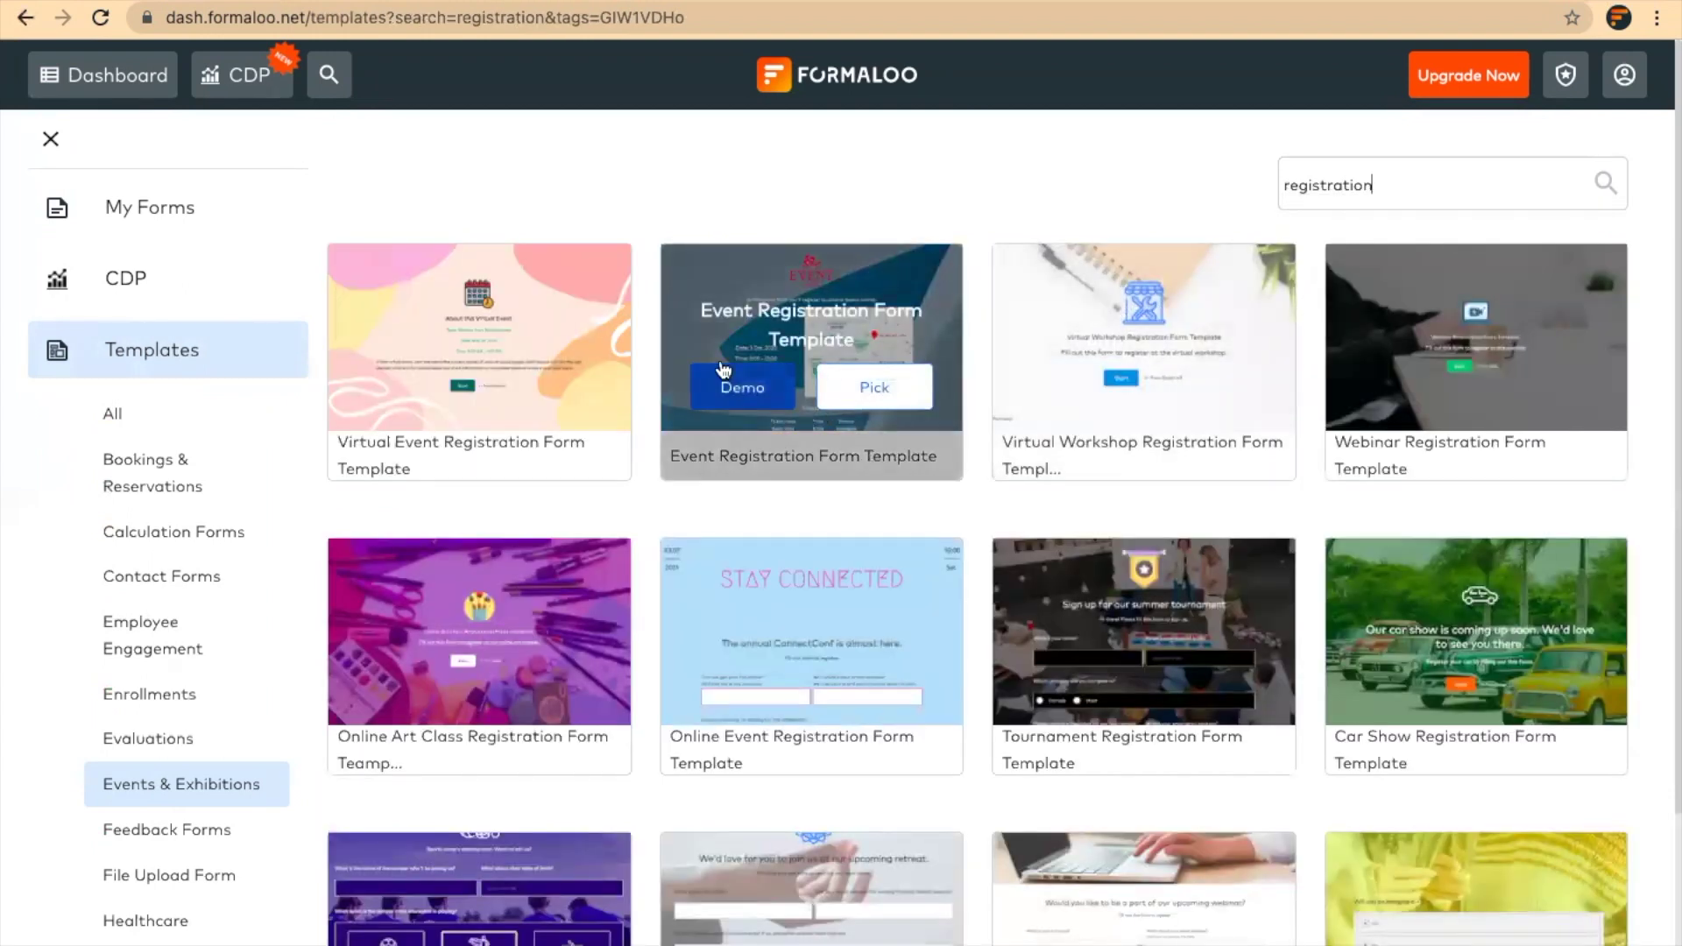
{"action": "scroll", "coordinate": [1138, 777], "scroll_direction": "down", "scroll_amount": 3}
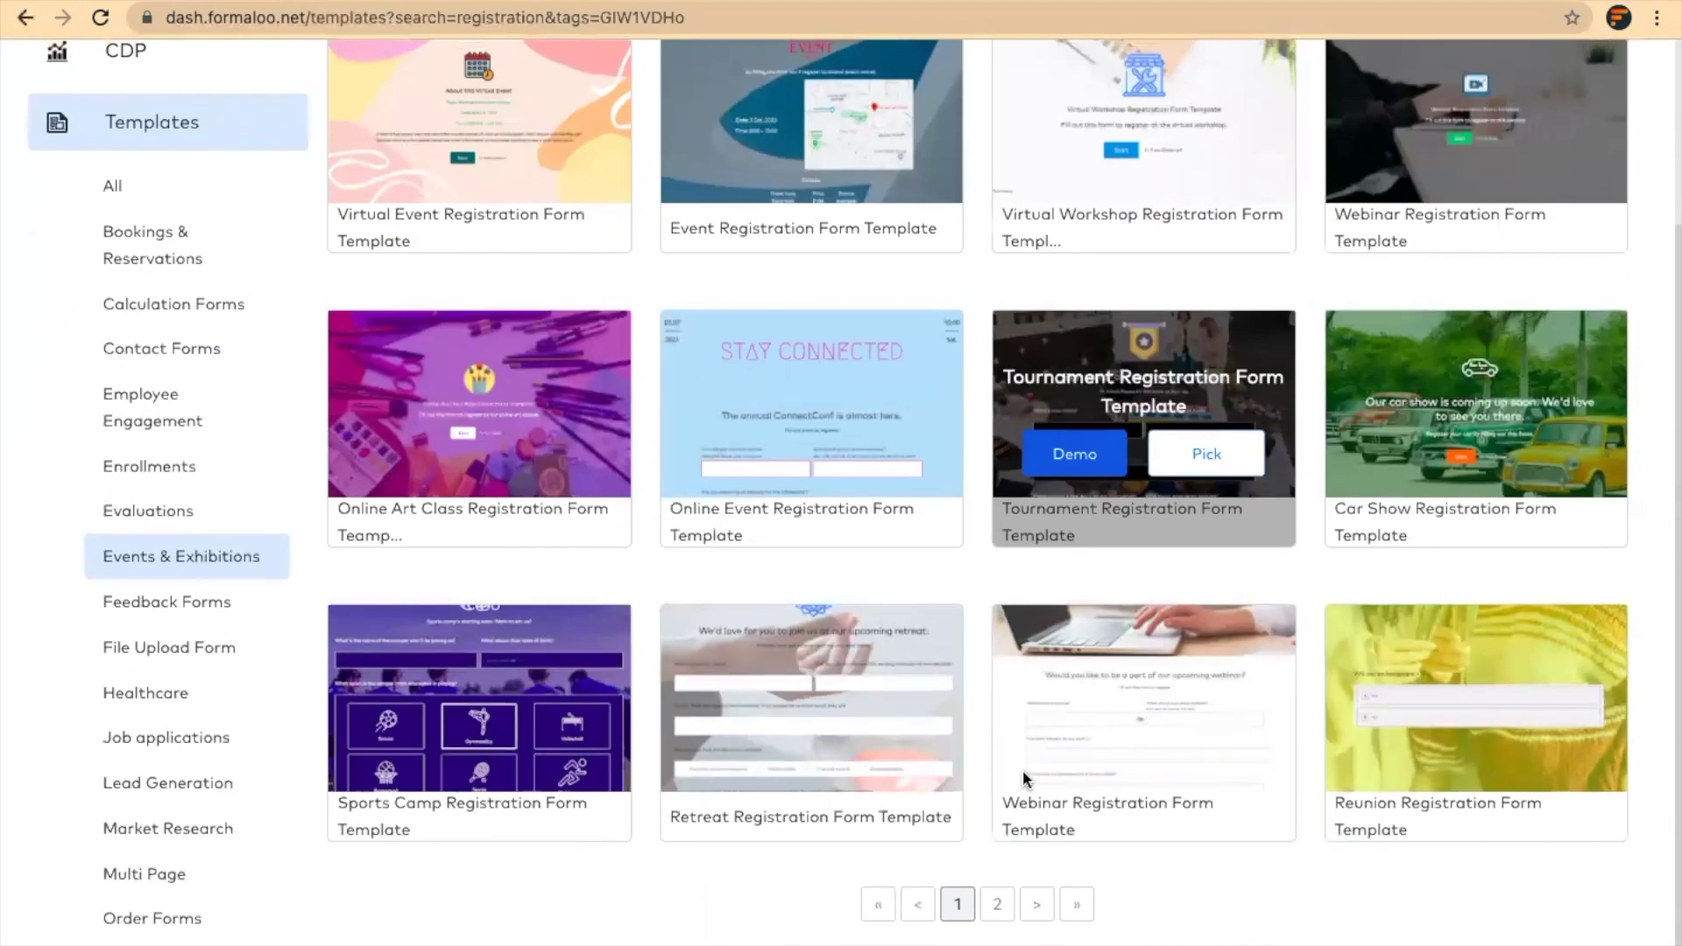
{"action": "scroll", "coordinate": [986, 554], "scroll_direction": "up", "scroll_amount": 3}
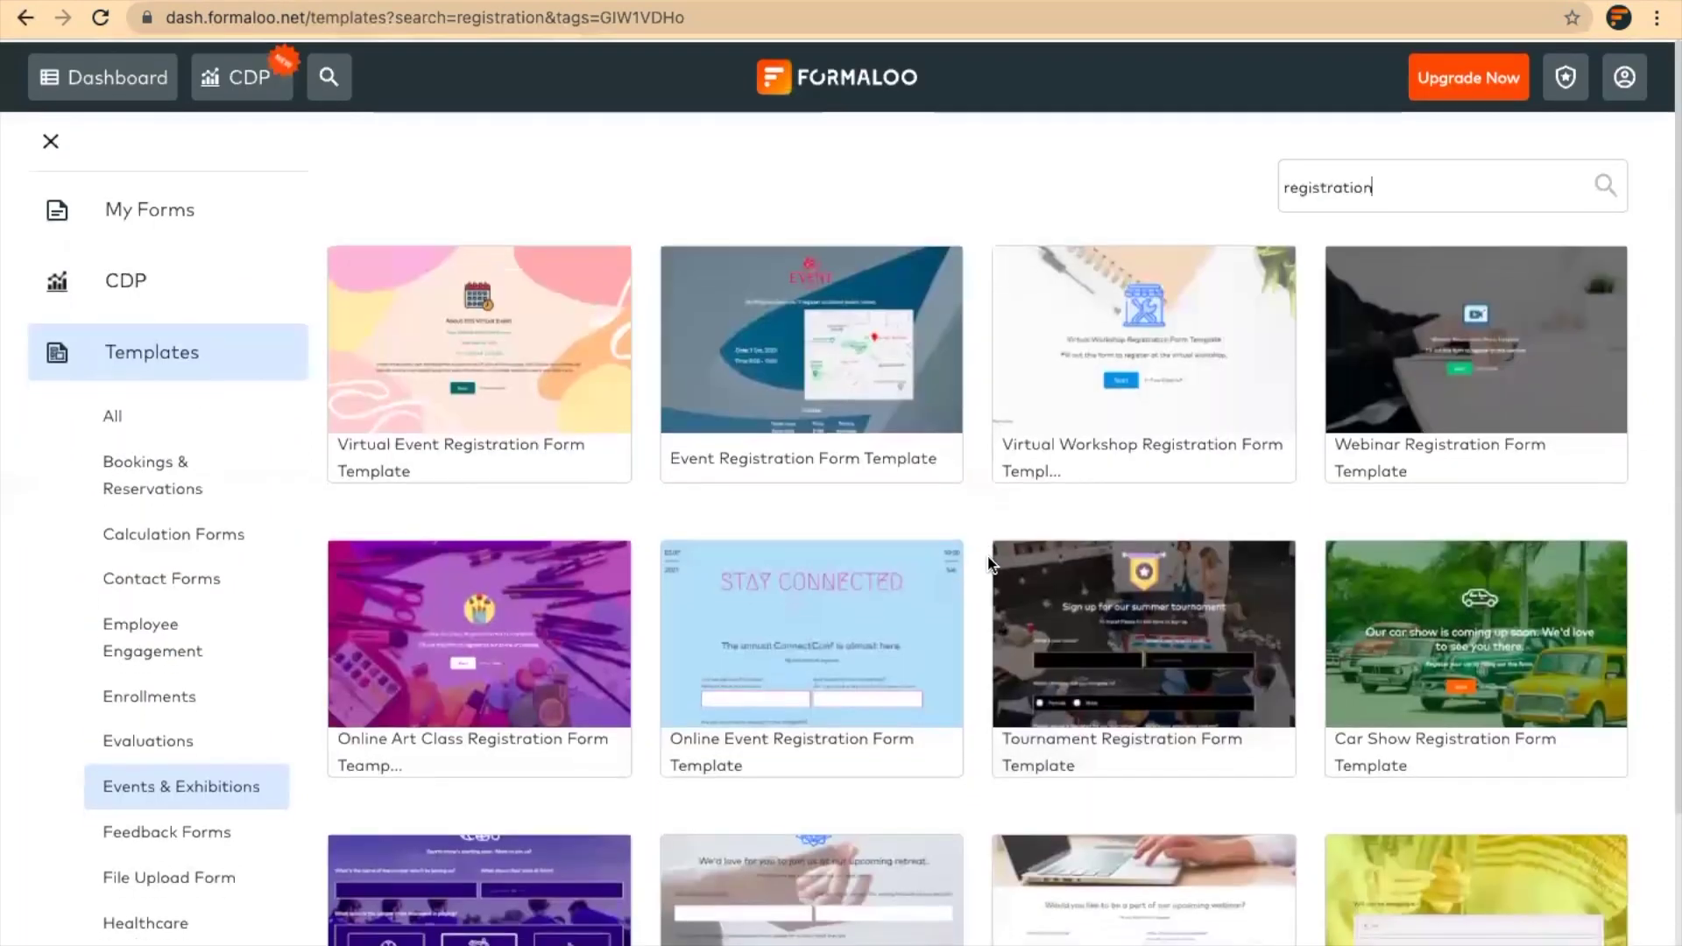
{"action": "mouse_move", "coordinate": [859, 433]}
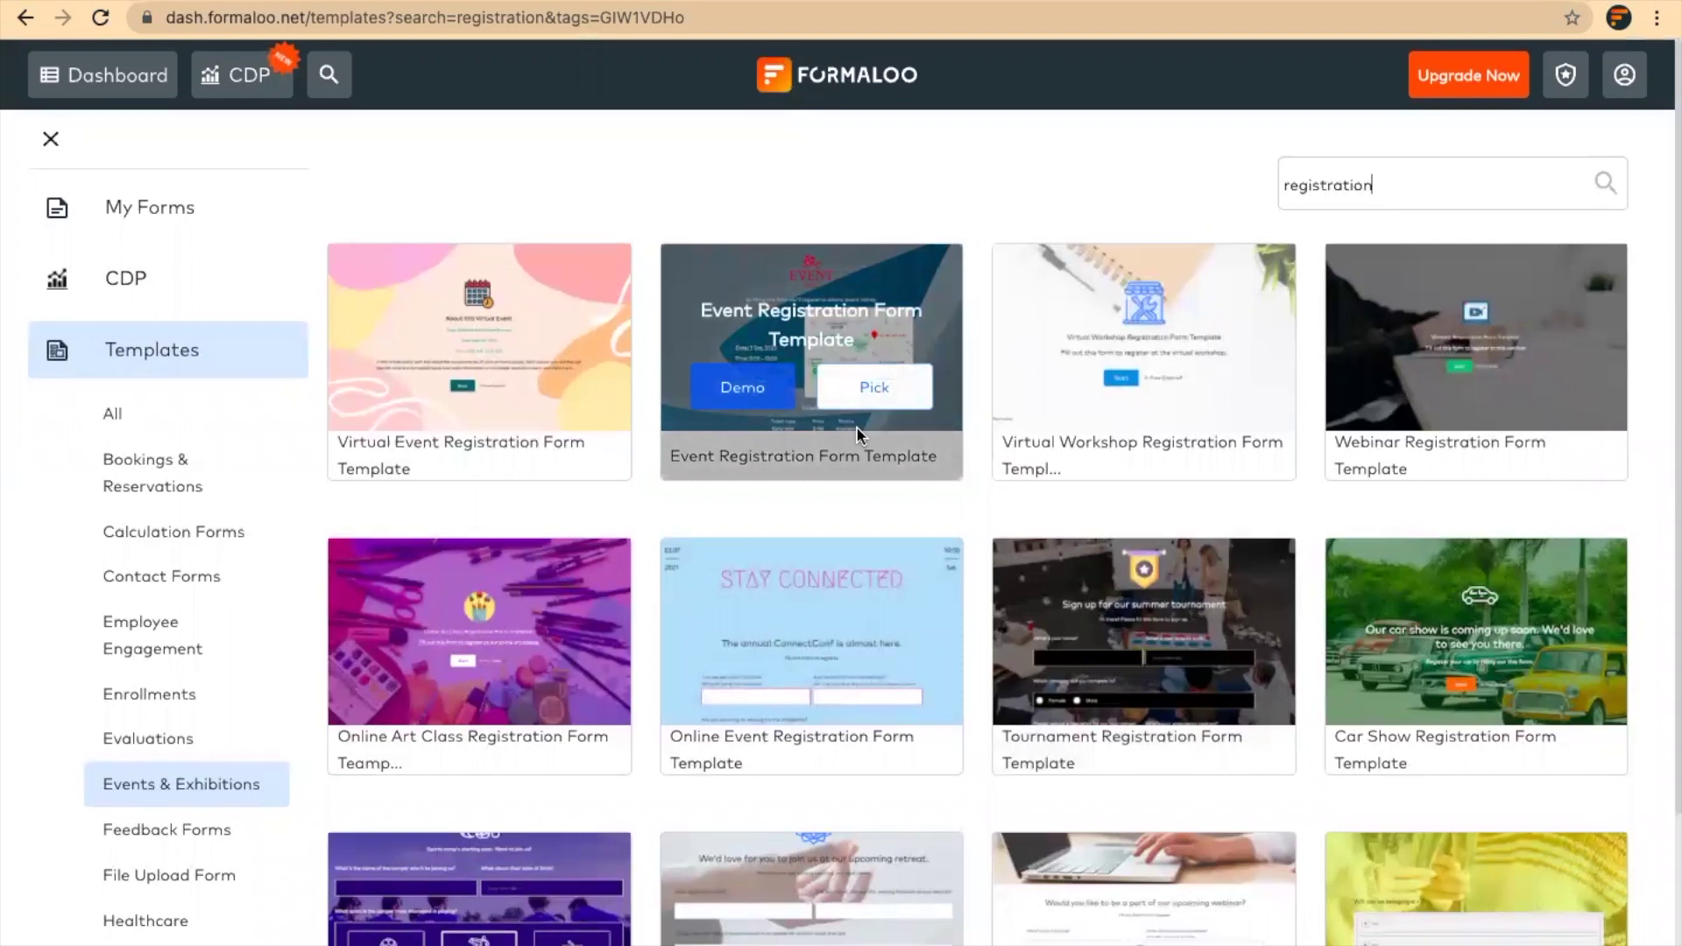
{"action": "left_click", "coordinate": [745, 392]}
{"action": "scroll", "coordinate": [920, 376], "scroll_direction": "down", "scroll_amount": 2}
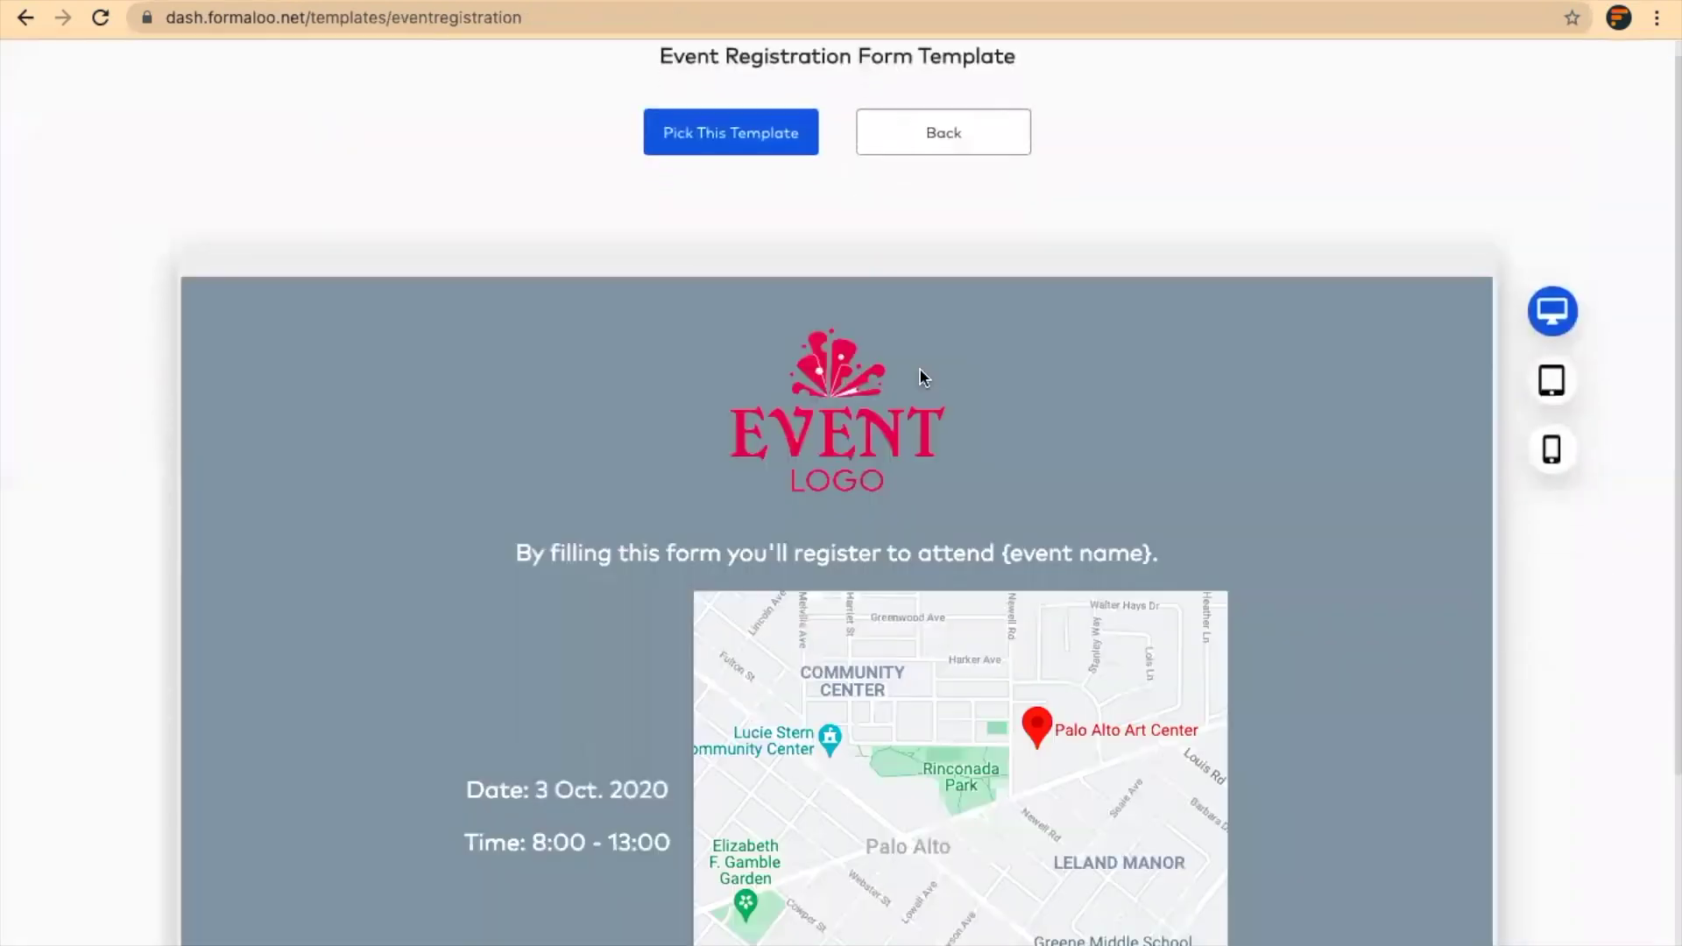
{"action": "scroll", "coordinate": [909, 593], "scroll_direction": "up", "scroll_amount": 3}
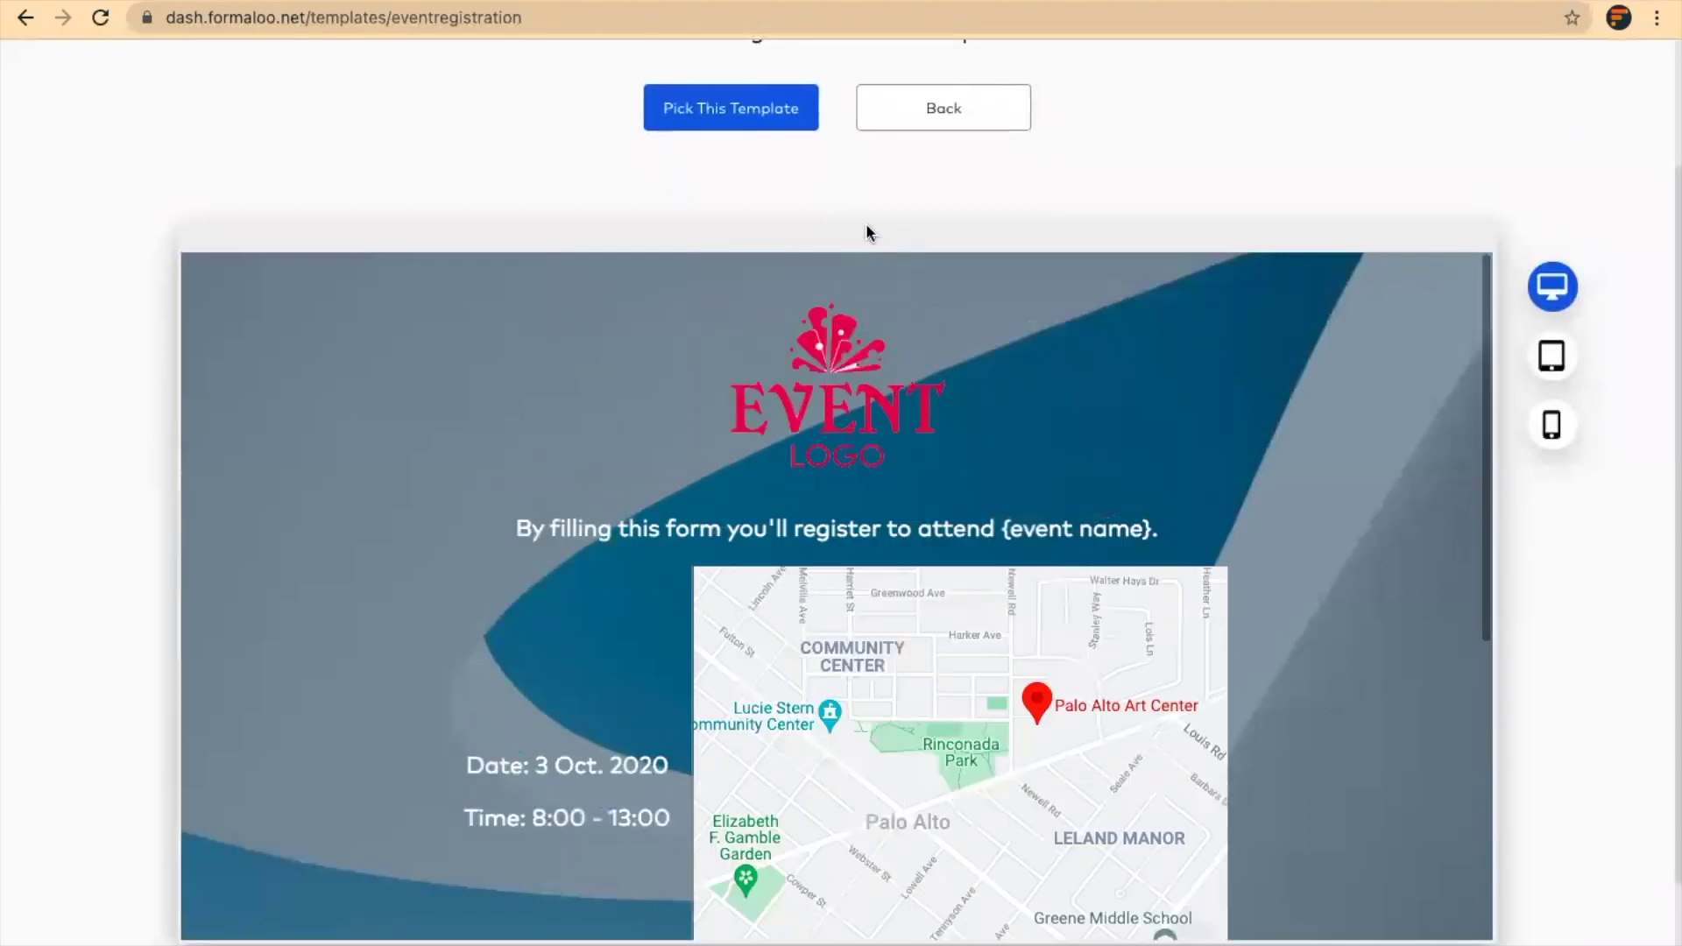
Make an editable copy of the template and retitle it 'Event Registration Form'
{"action": "left_click", "coordinate": [743, 118]}
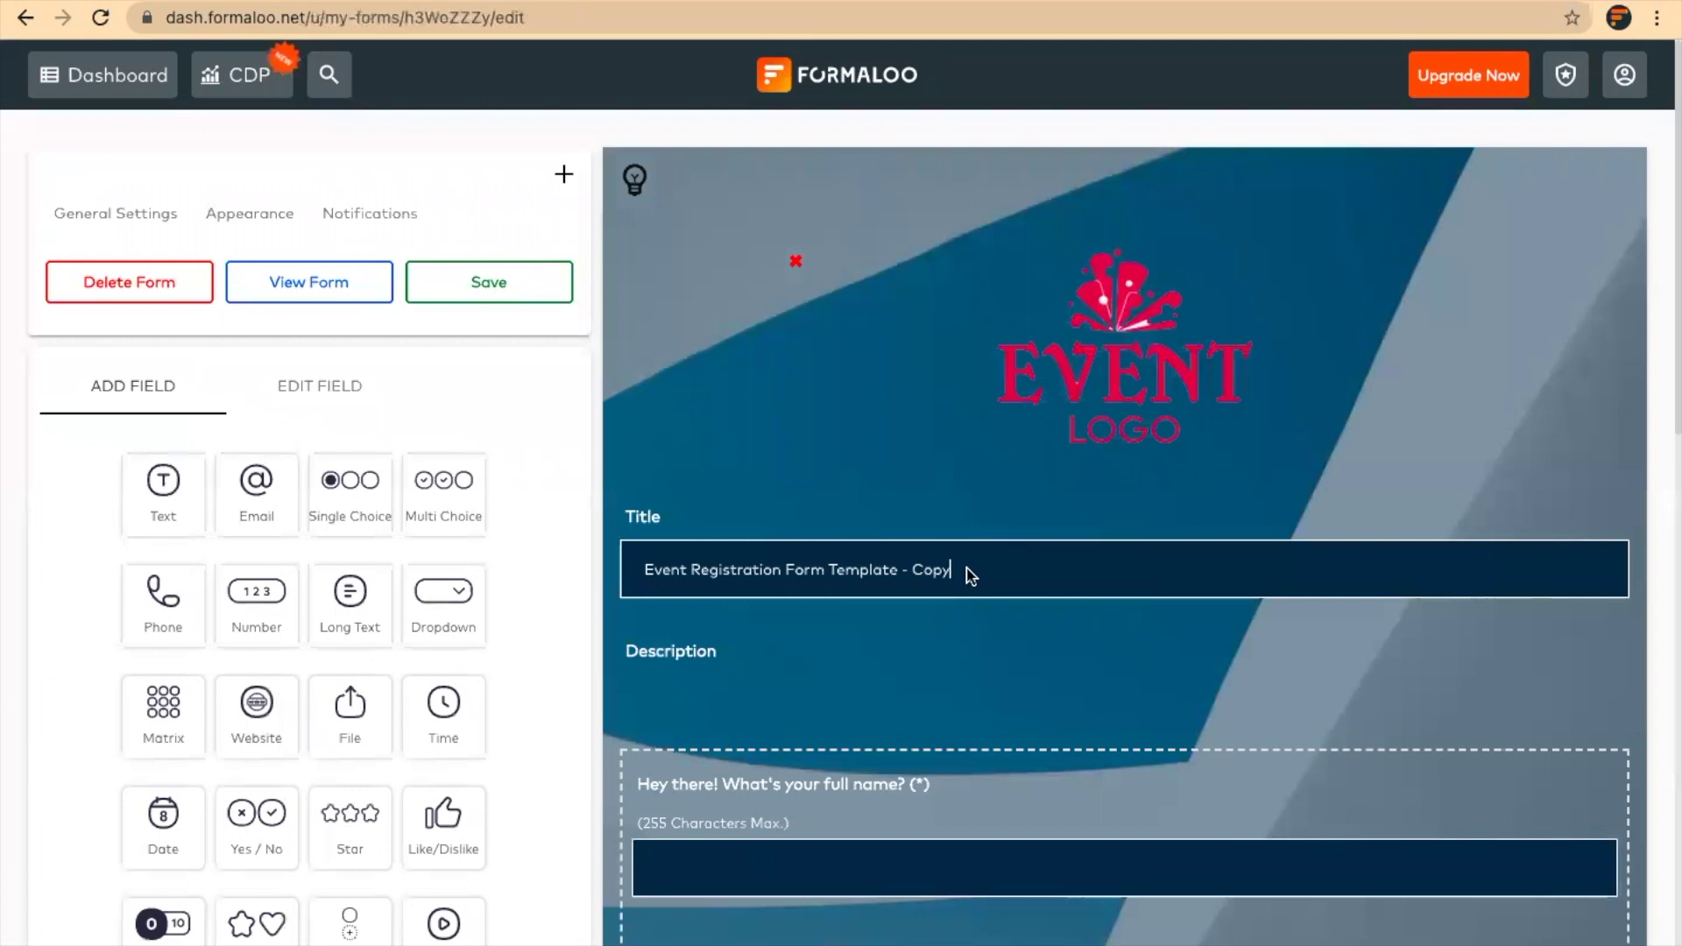
{"action": "key", "text": "BackSpace"}
{"action": "key", "text": "BackSpace"}
{"action": "key", "text": "BackSpace"}
{"action": "key", "text": "BackSpace"}
{"action": "key", "text": "BackSpace"}
{"action": "key", "text": "BackSpace"}
{"action": "key", "text": "BackSpace"}
{"action": "key", "text": "BackSpace"}
{"action": "key", "text": "BackSpace"}
{"action": "key", "text": "BackSpace"}
{"action": "key", "text": "BackSpace"}
{"action": "key", "text": "BackSpace"}
{"action": "key", "text": "BackSpace"}
{"action": "key", "text": "BackSpace"}
{"action": "key", "text": "BackSpace"}
{"action": "key", "text": "BackSpace"}
{"action": "key", "text": "Escape"}
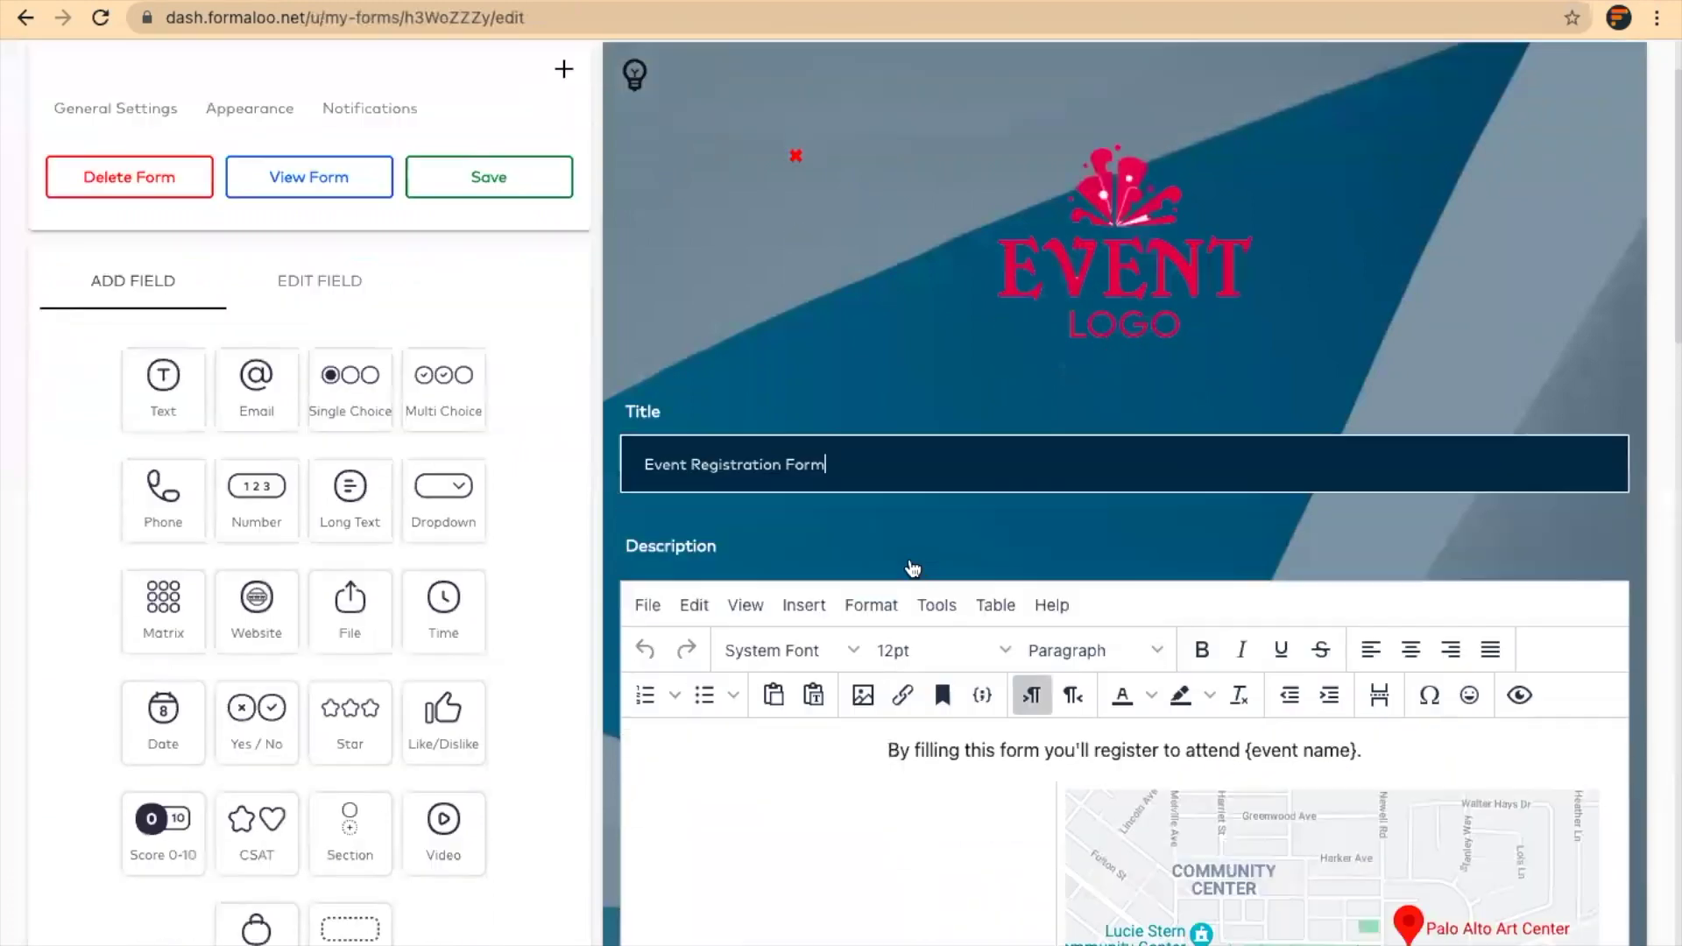
Inspect the map's link address and select the ticket price table in the description
{"action": "scroll", "coordinate": [920, 582], "scroll_direction": "down", "scroll_amount": 5}
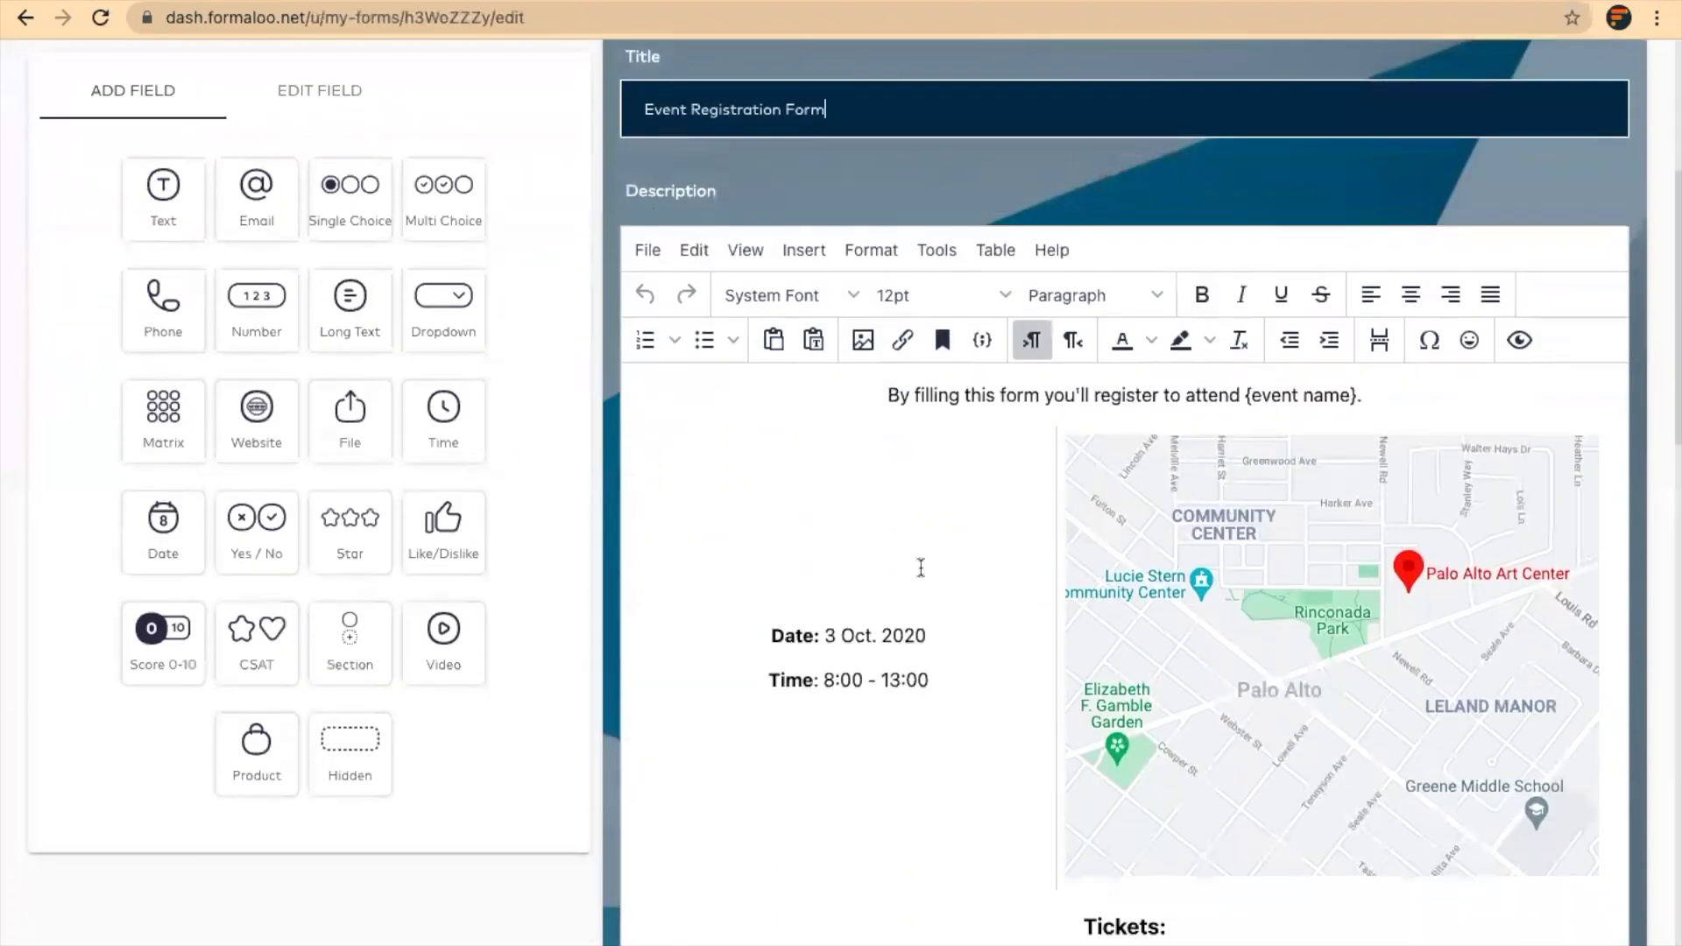
{"action": "scroll", "coordinate": [954, 564], "scroll_direction": "down", "scroll_amount": 2}
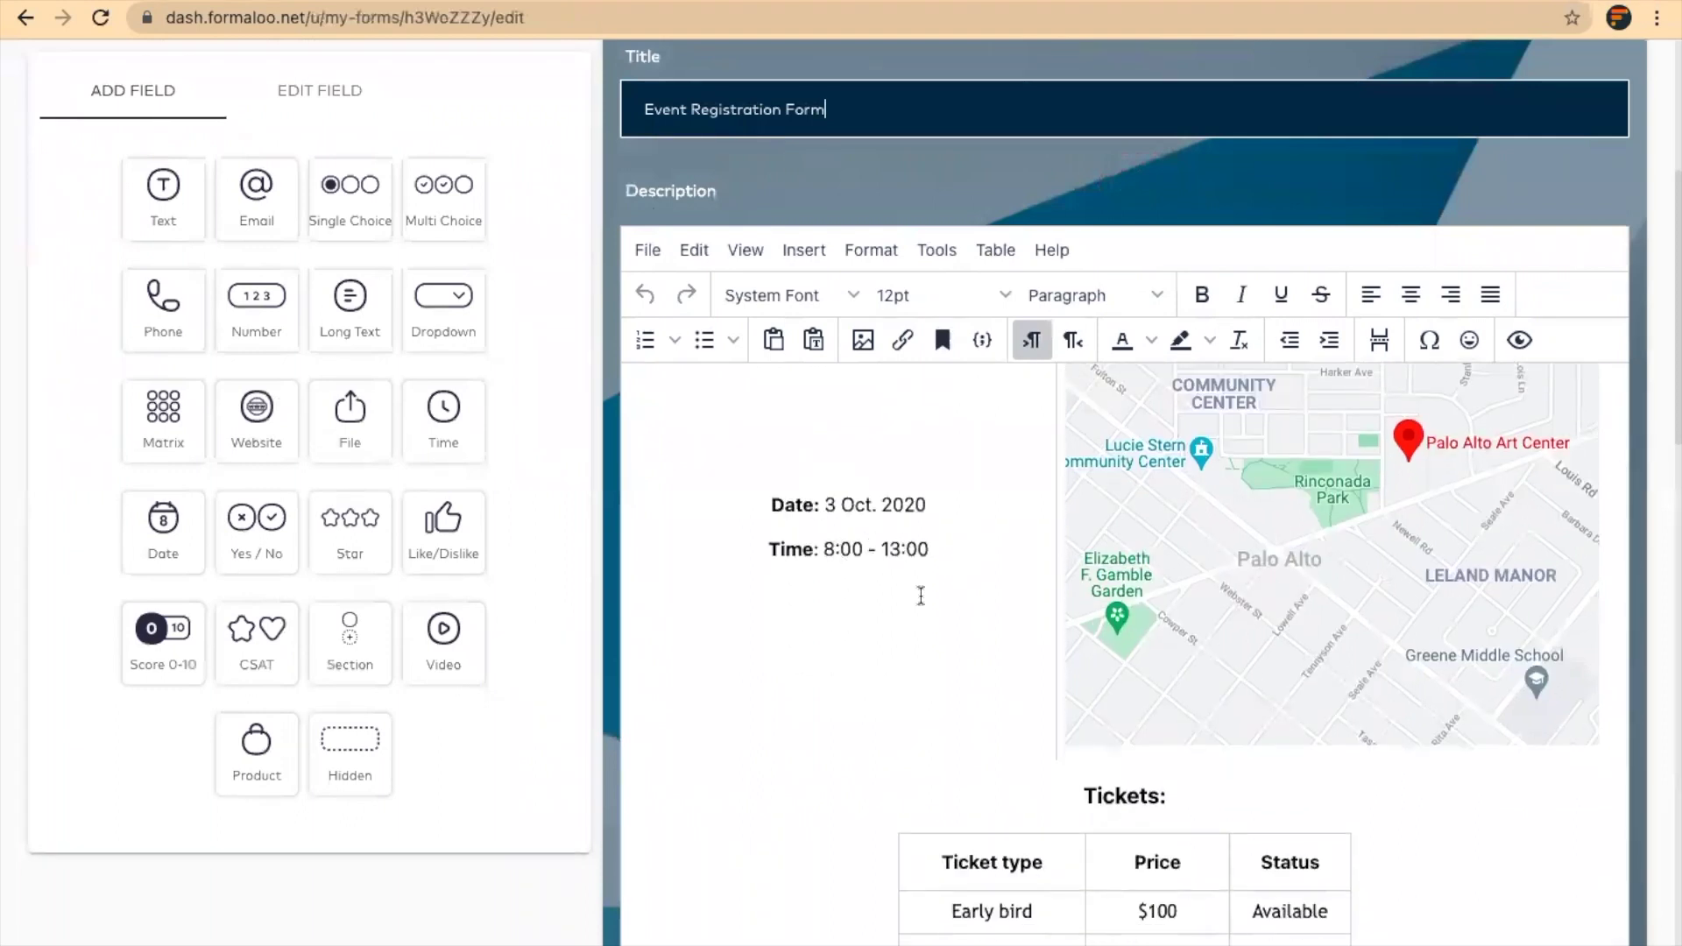
{"action": "left_click", "coordinate": [1210, 590]}
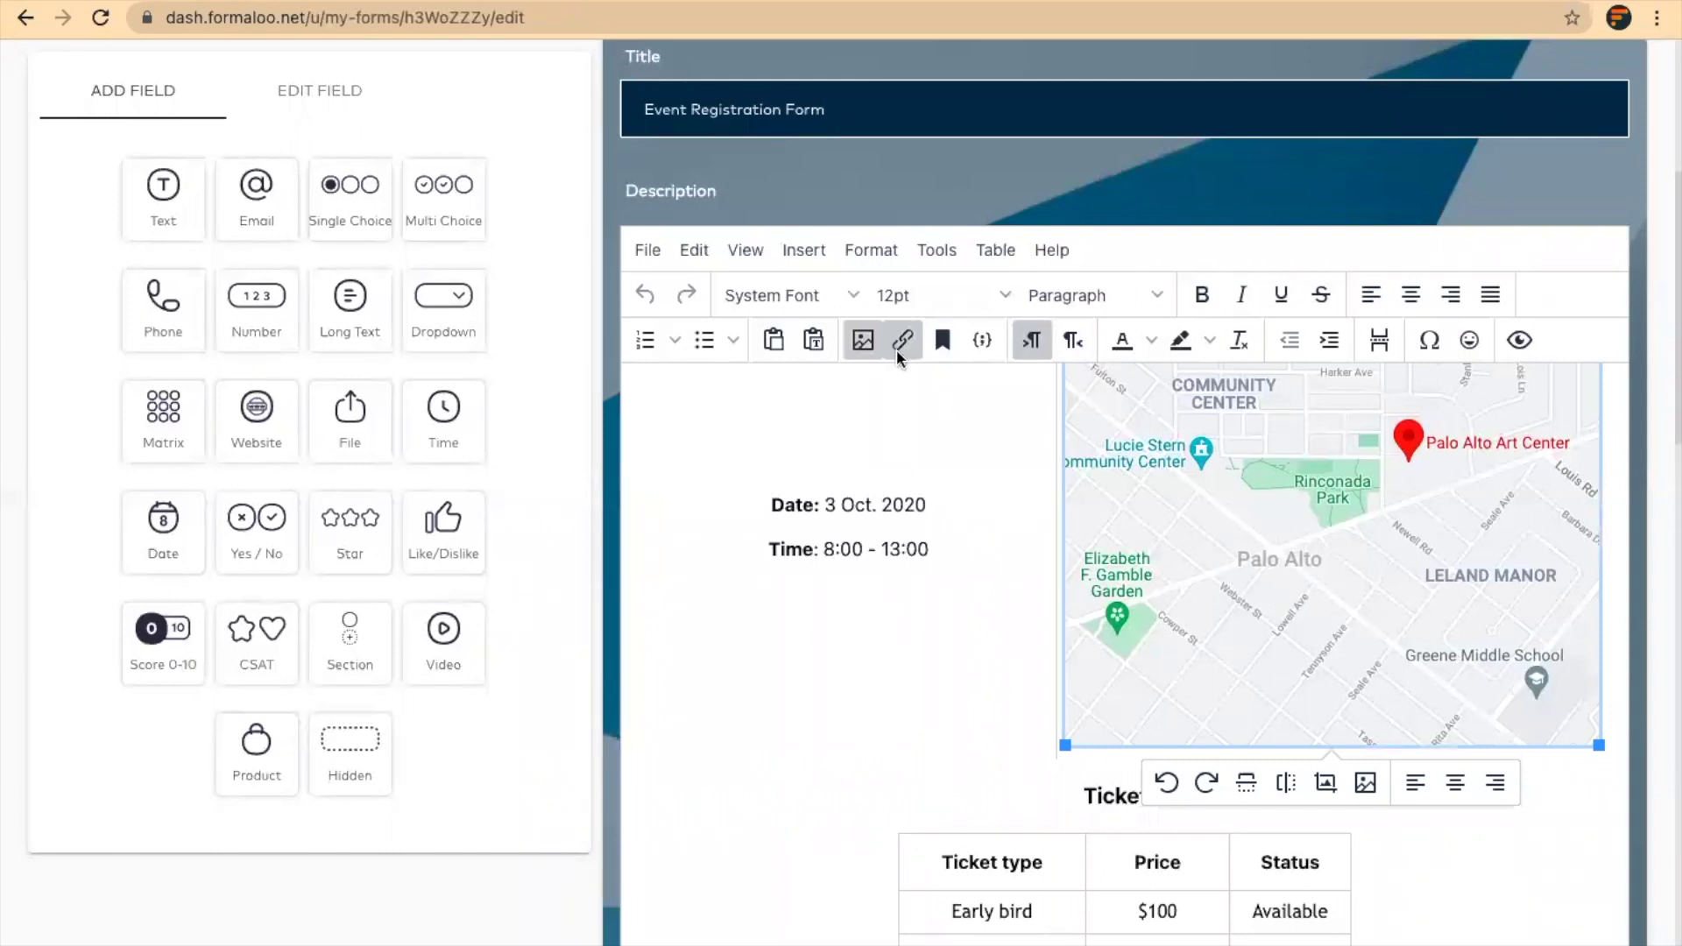
{"action": "left_click", "coordinate": [900, 344]}
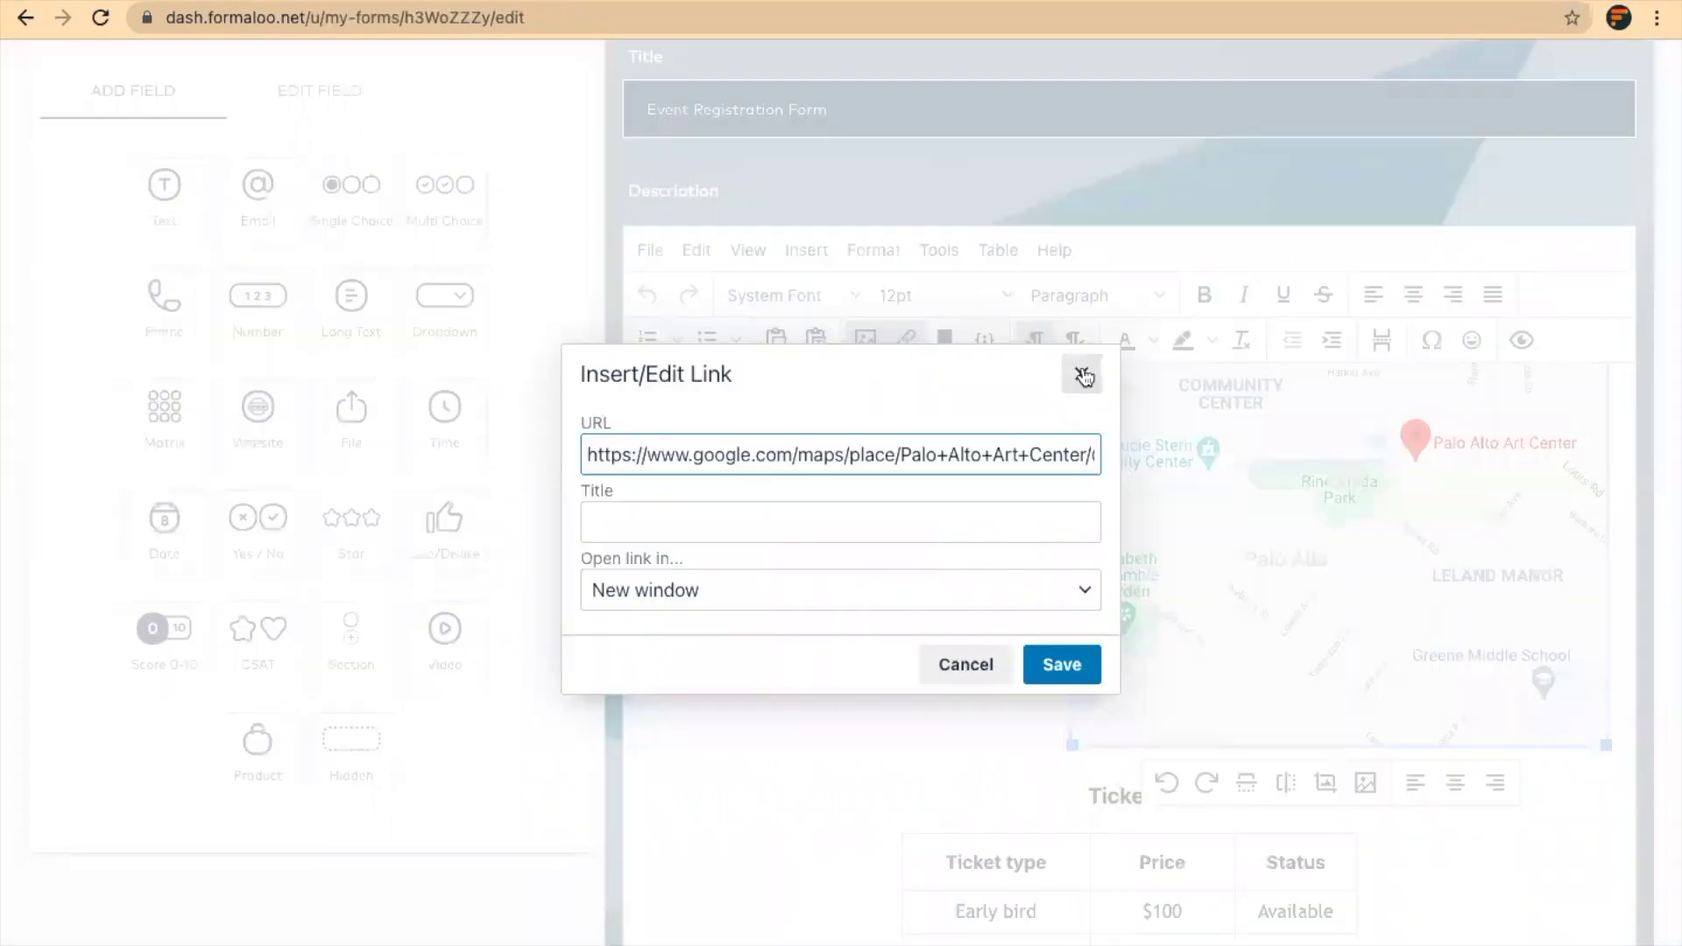
{"action": "left_click", "coordinate": [1083, 375]}
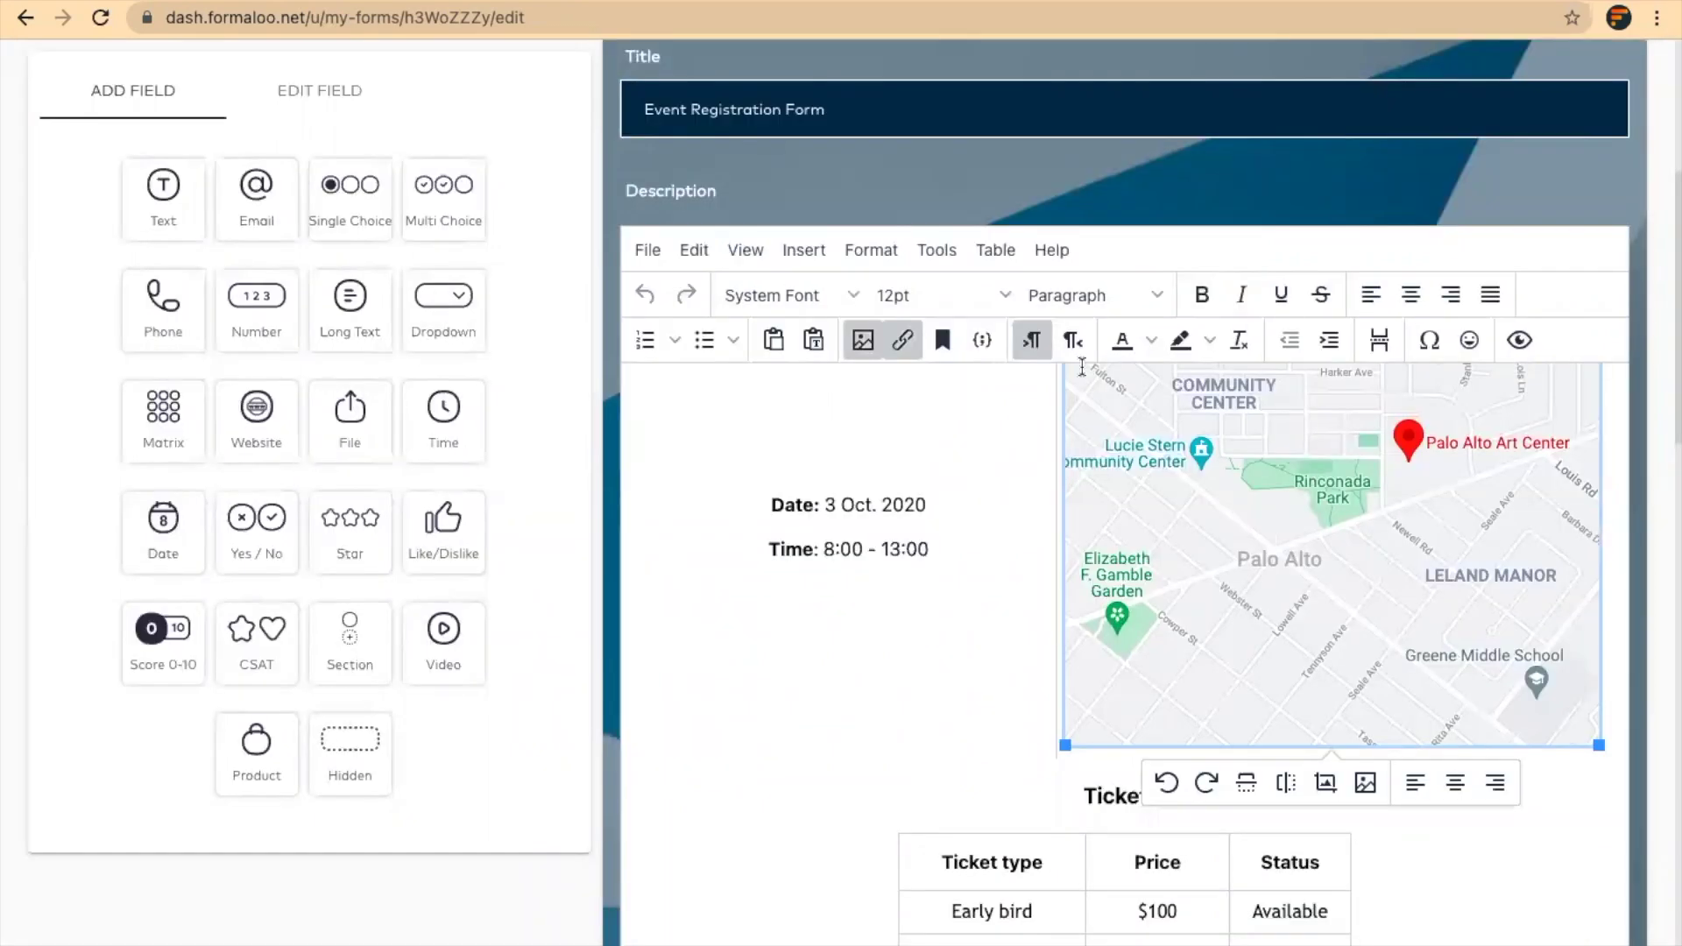
{"action": "scroll", "coordinate": [1192, 631], "scroll_direction": "down", "scroll_amount": 1}
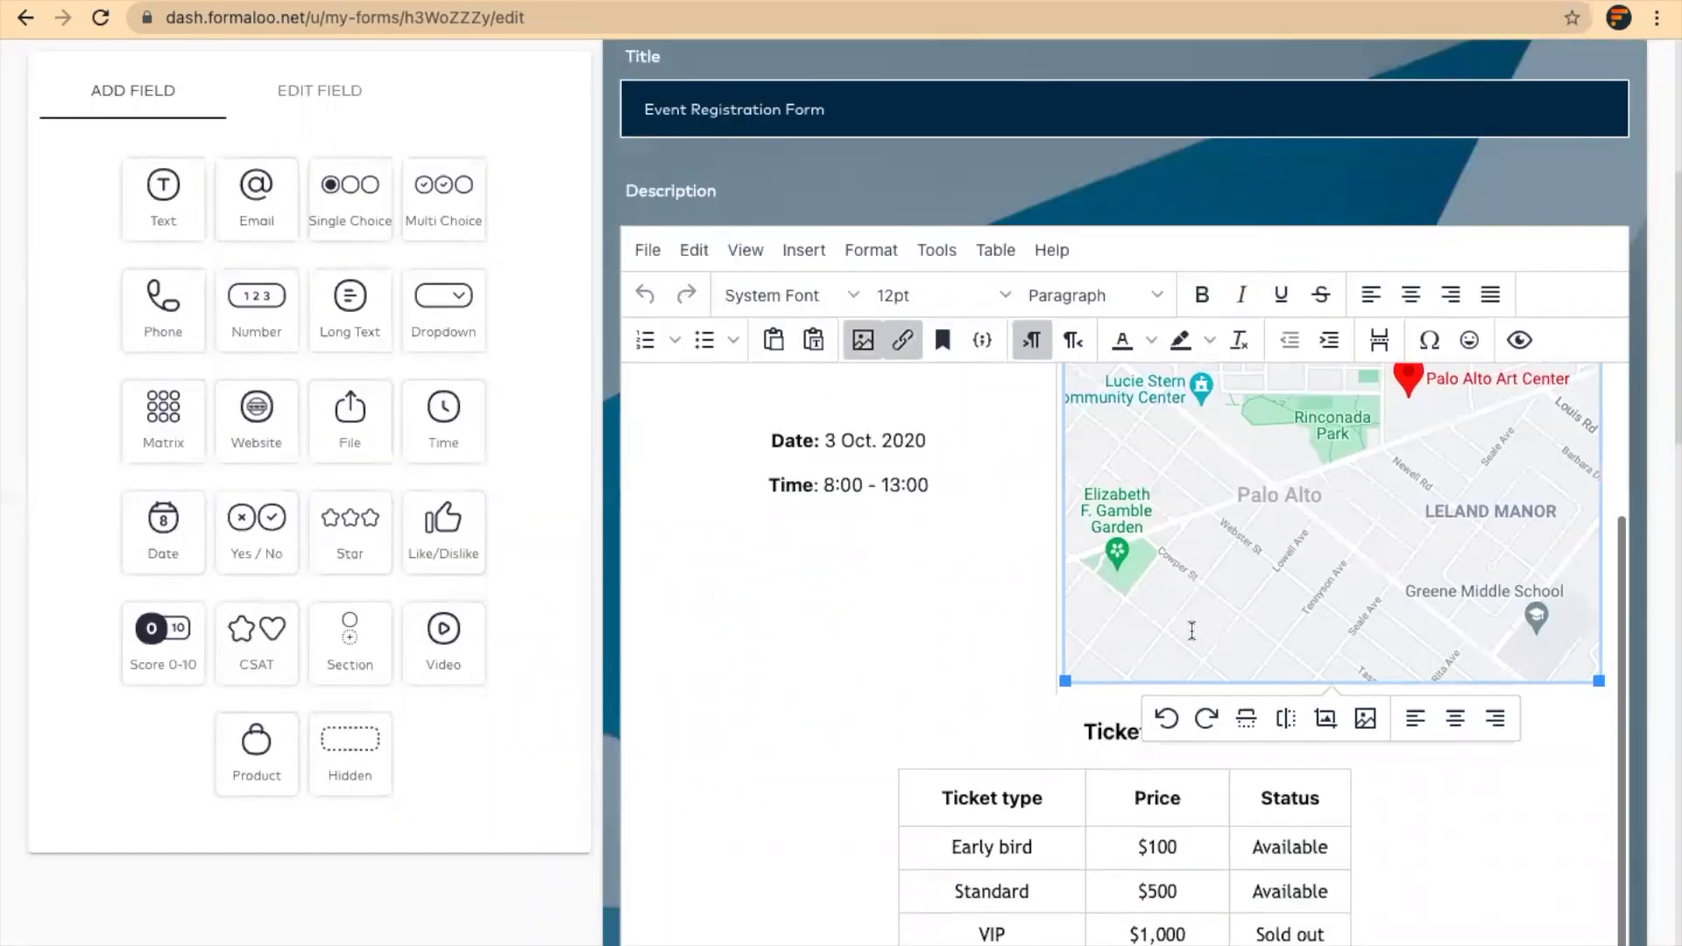
{"action": "left_click", "coordinate": [1171, 847]}
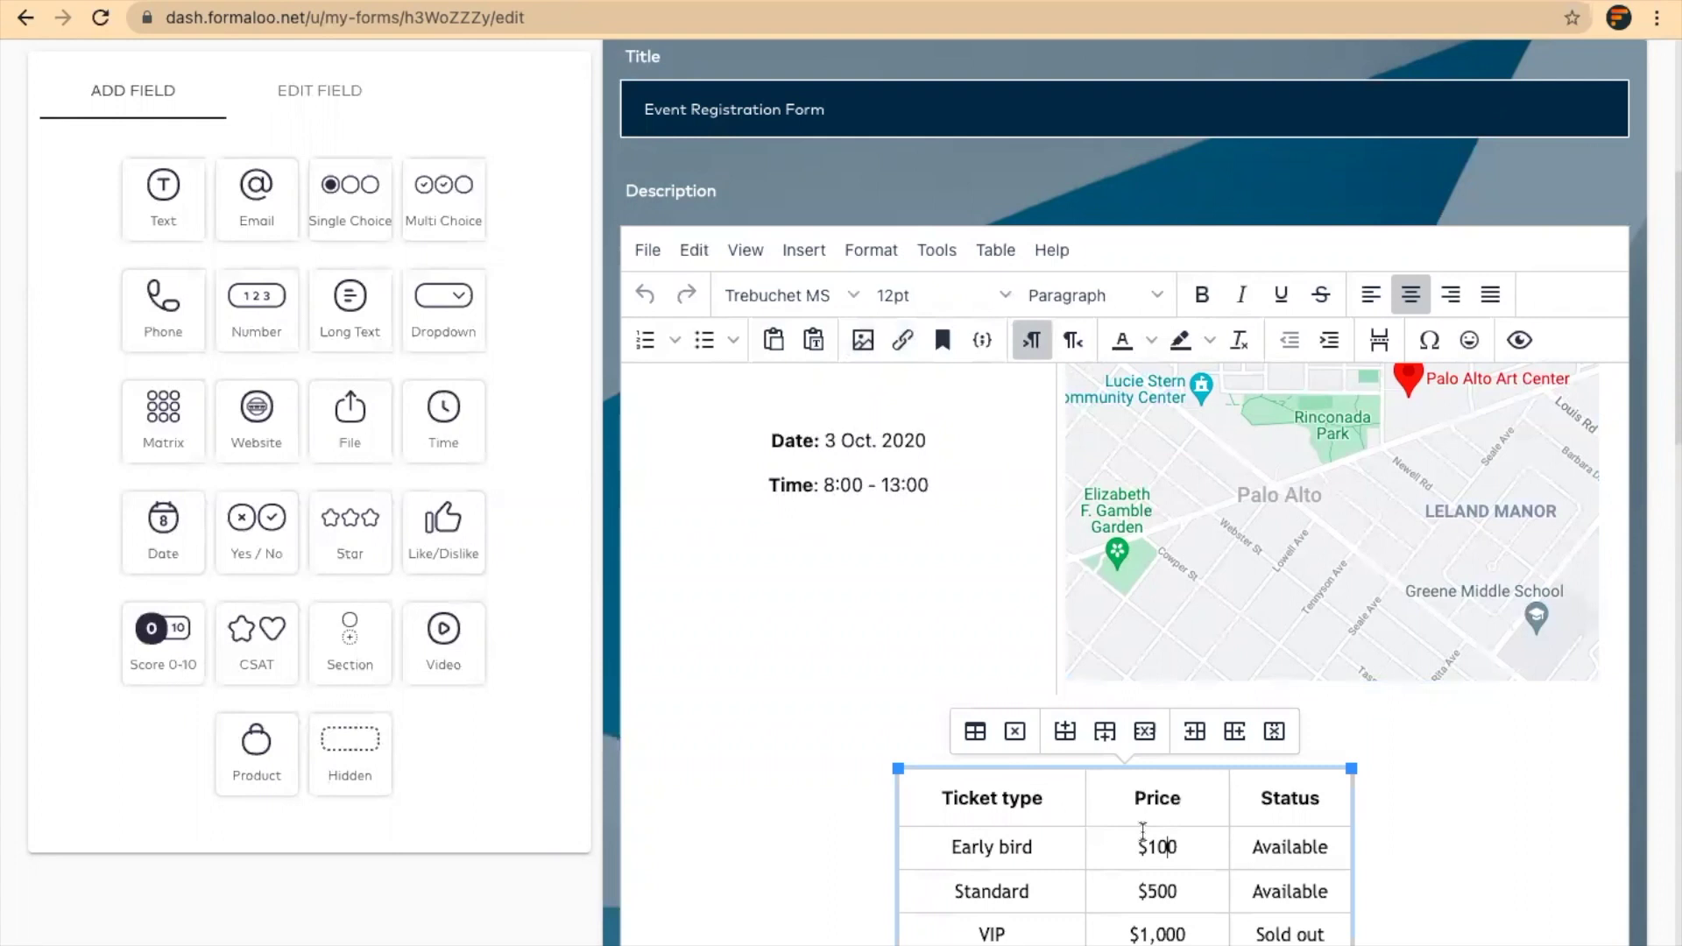
{"action": "scroll", "coordinate": [870, 582], "scroll_direction": "down", "scroll_amount": 3}
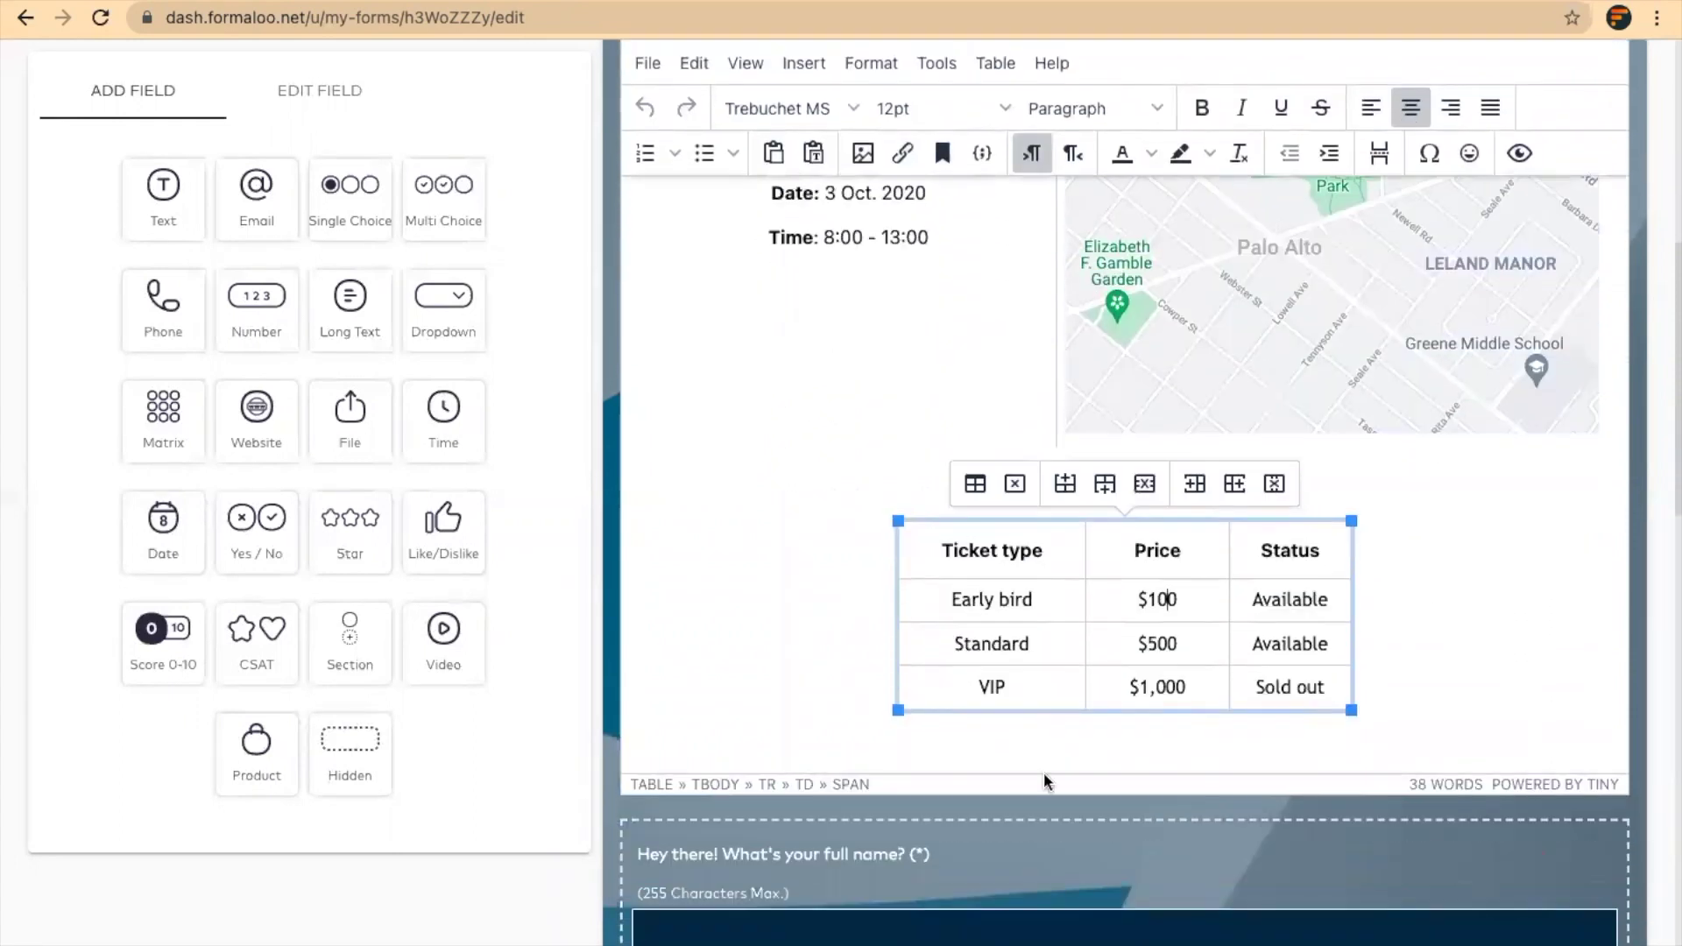
{"action": "scroll", "coordinate": [1133, 660], "scroll_direction": "down", "scroll_amount": 3}
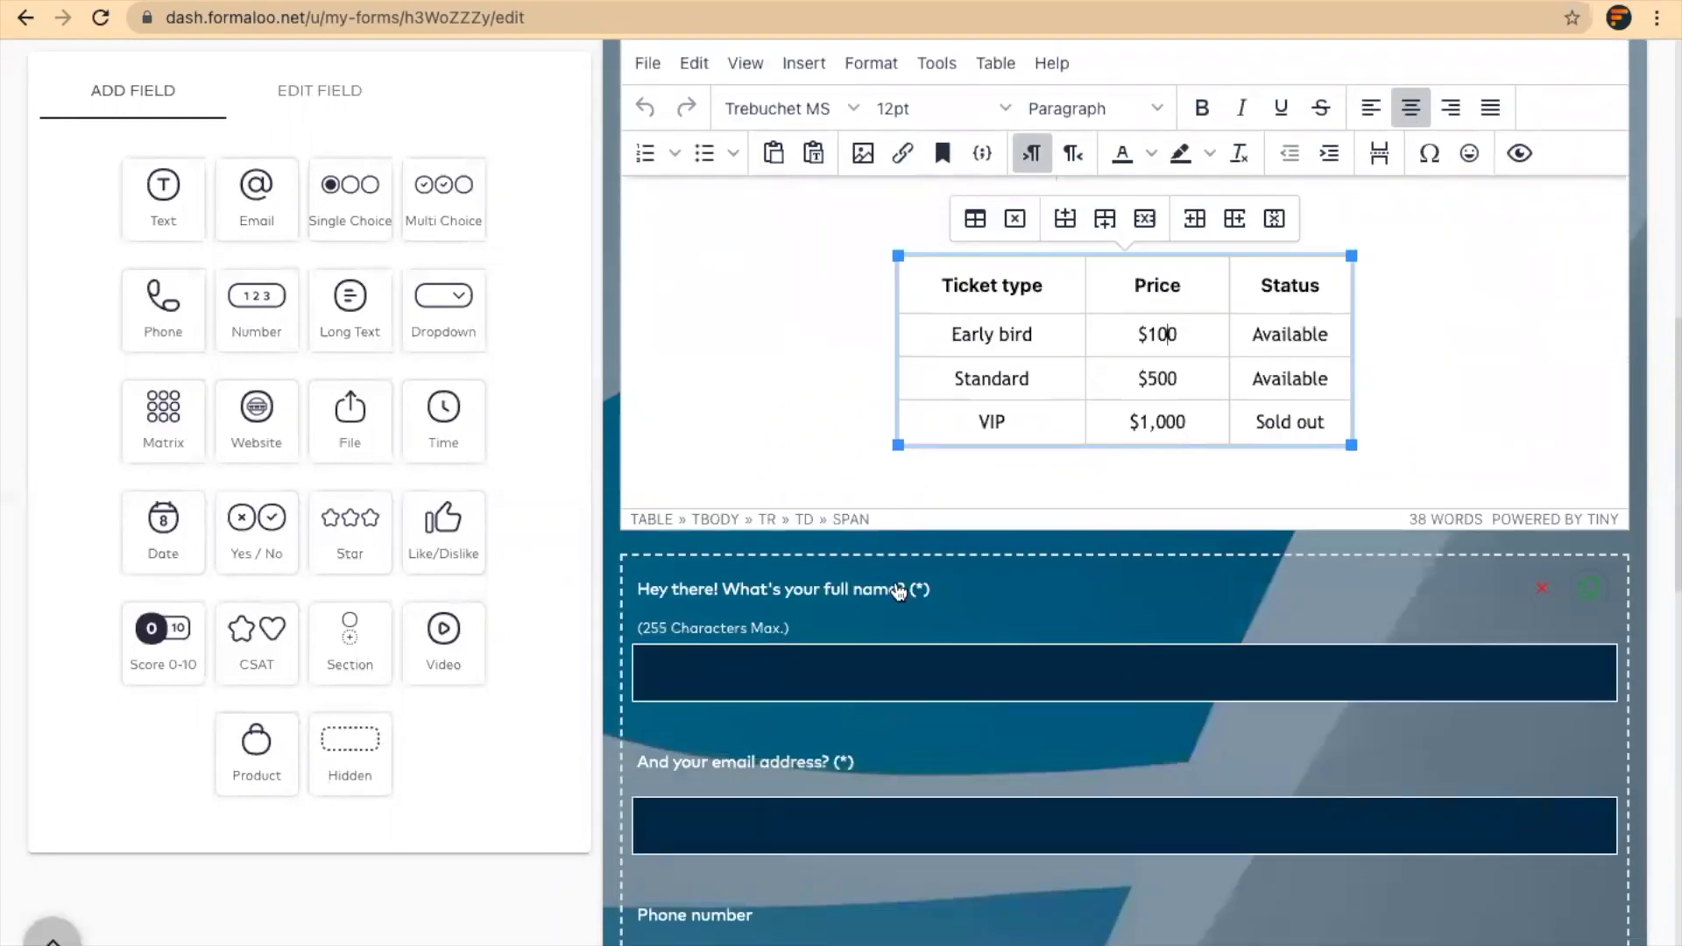
{"action": "scroll", "coordinate": [899, 592], "scroll_direction": "down", "scroll_amount": 4}
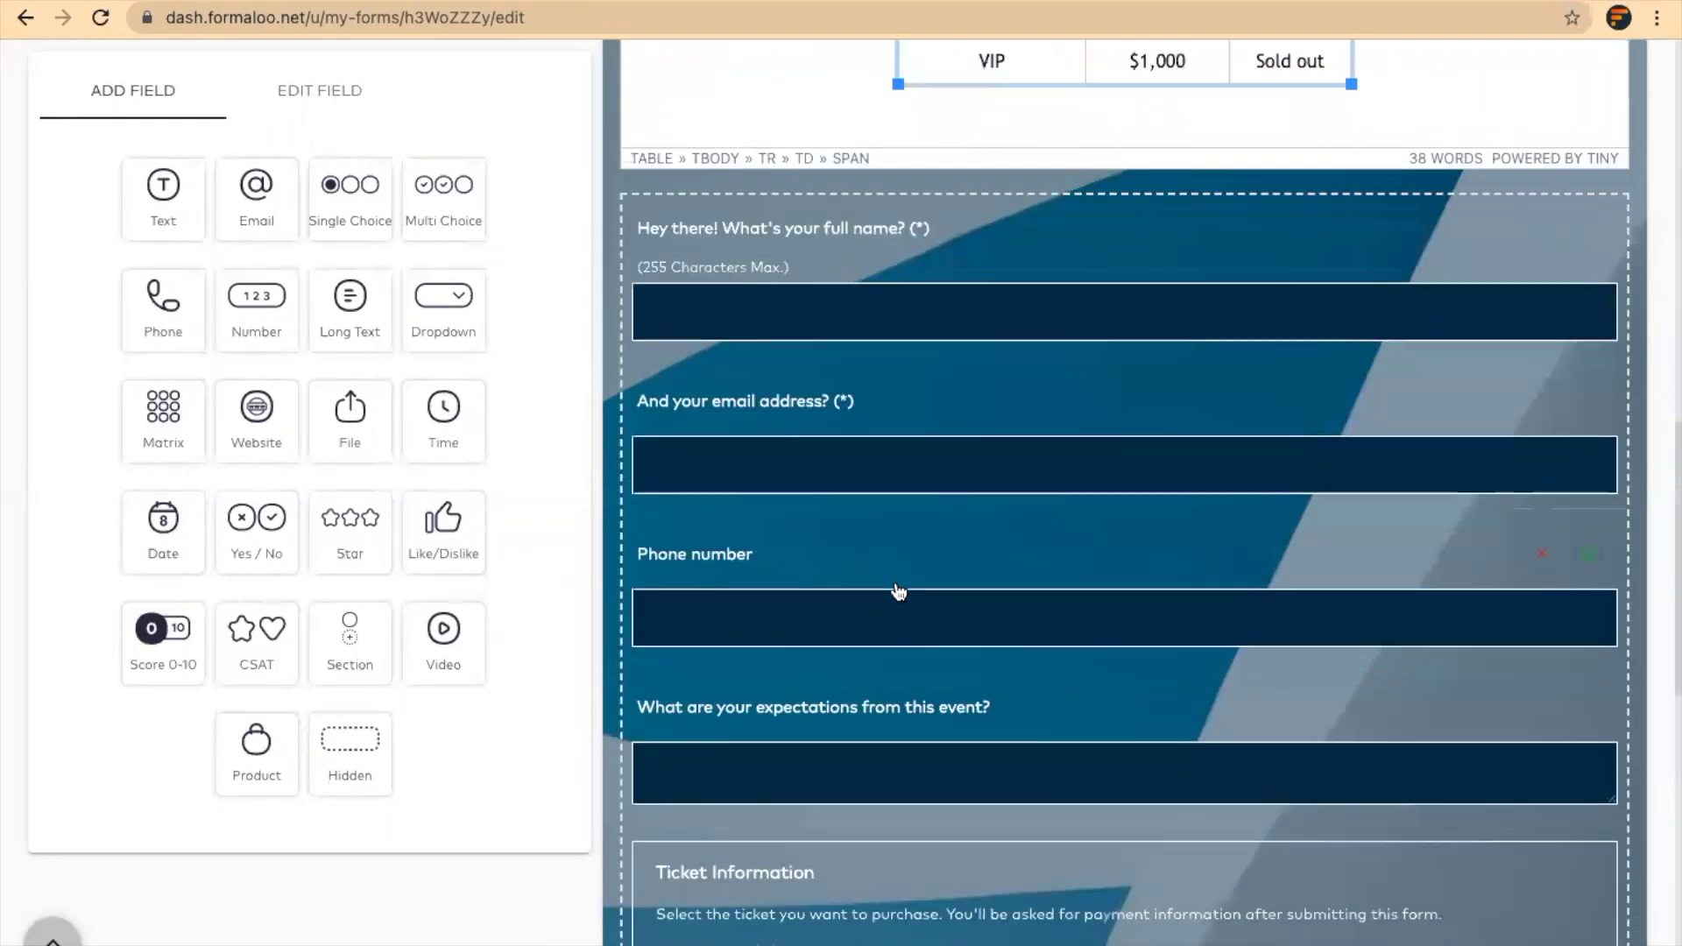
Review the settings of the full-name and email questions
{"action": "left_click", "coordinate": [977, 252]}
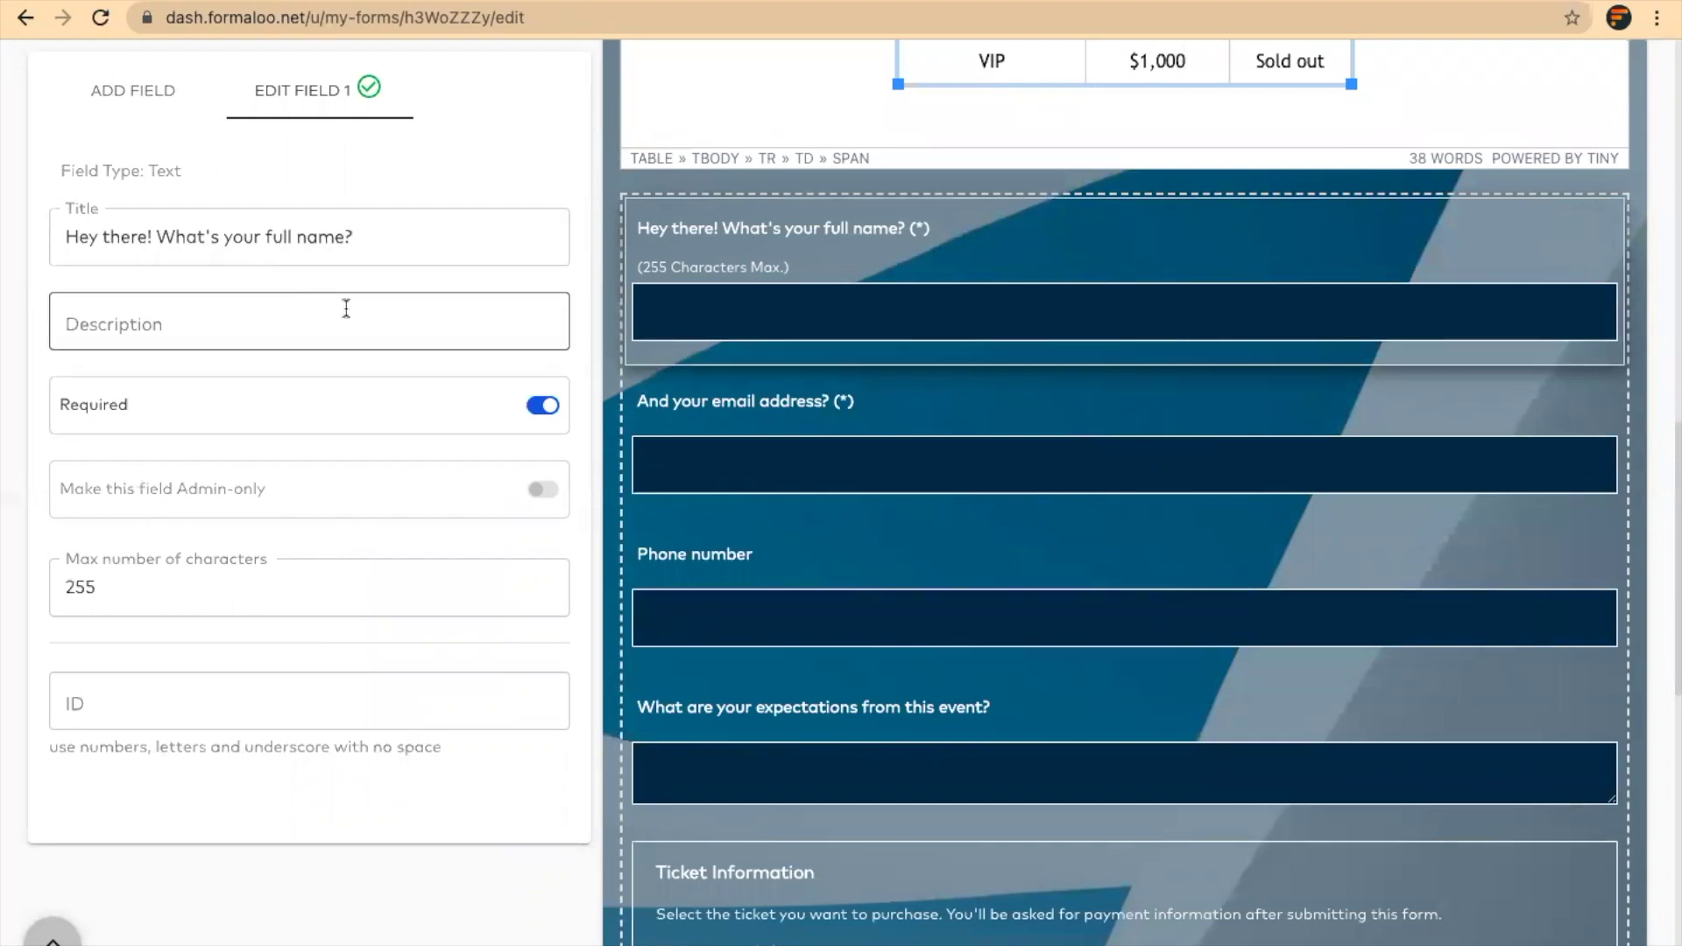
{"action": "left_click", "coordinate": [770, 406]}
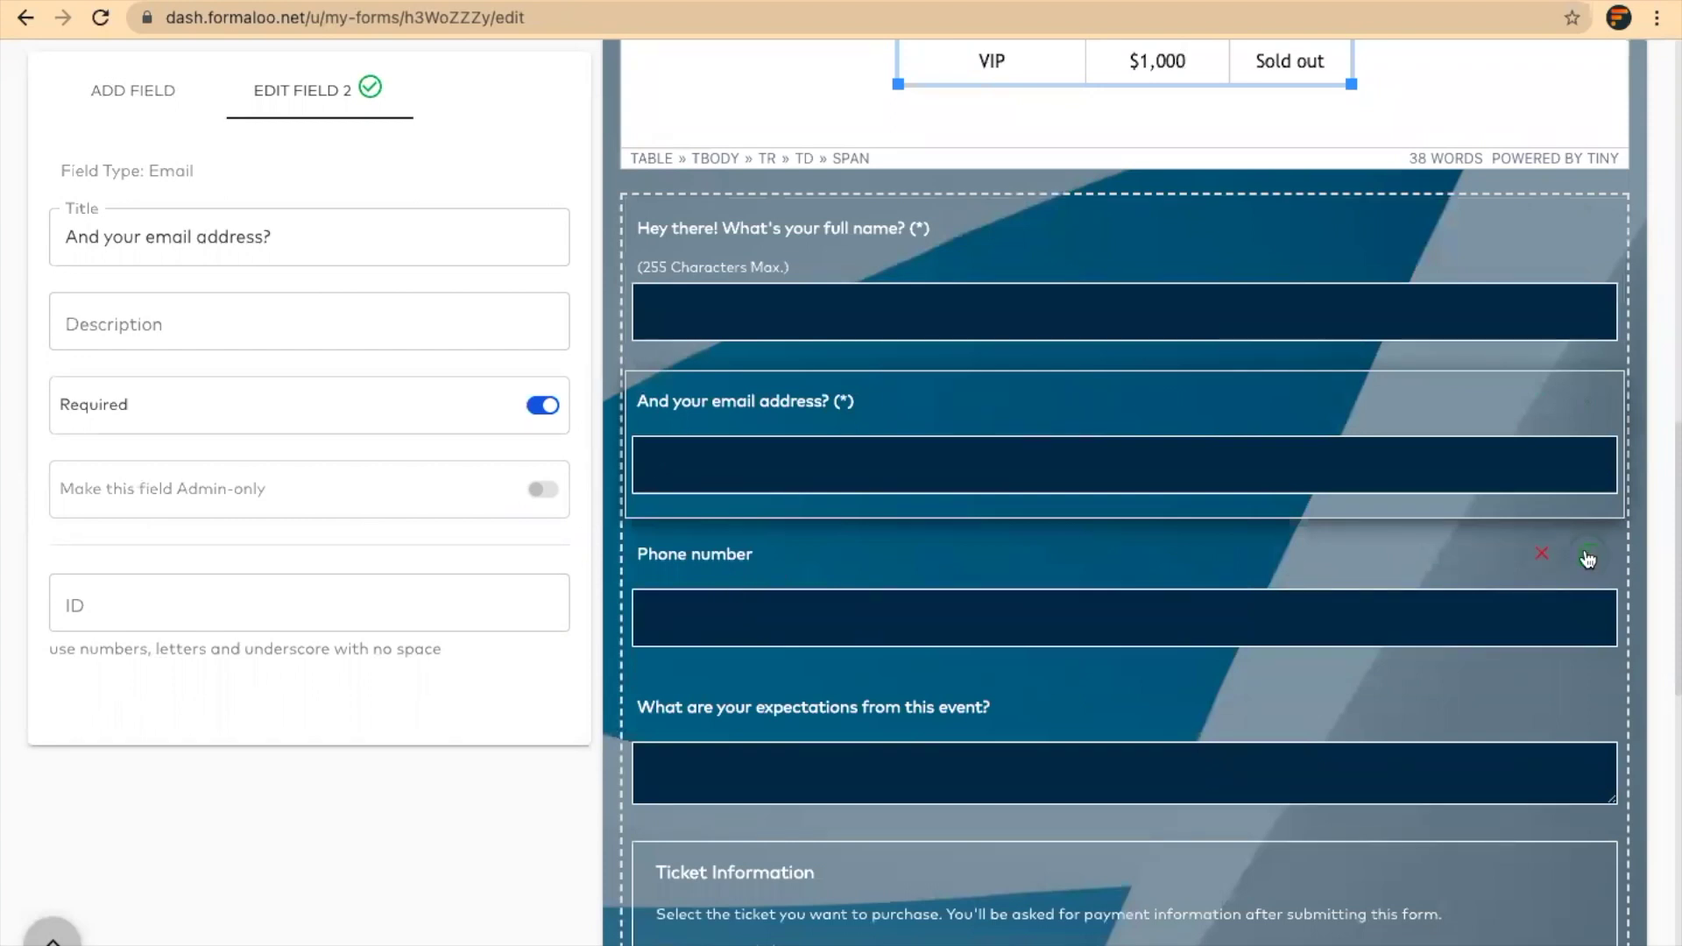
{"action": "scroll", "coordinate": [1067, 562], "scroll_direction": "down", "scroll_amount": 3}
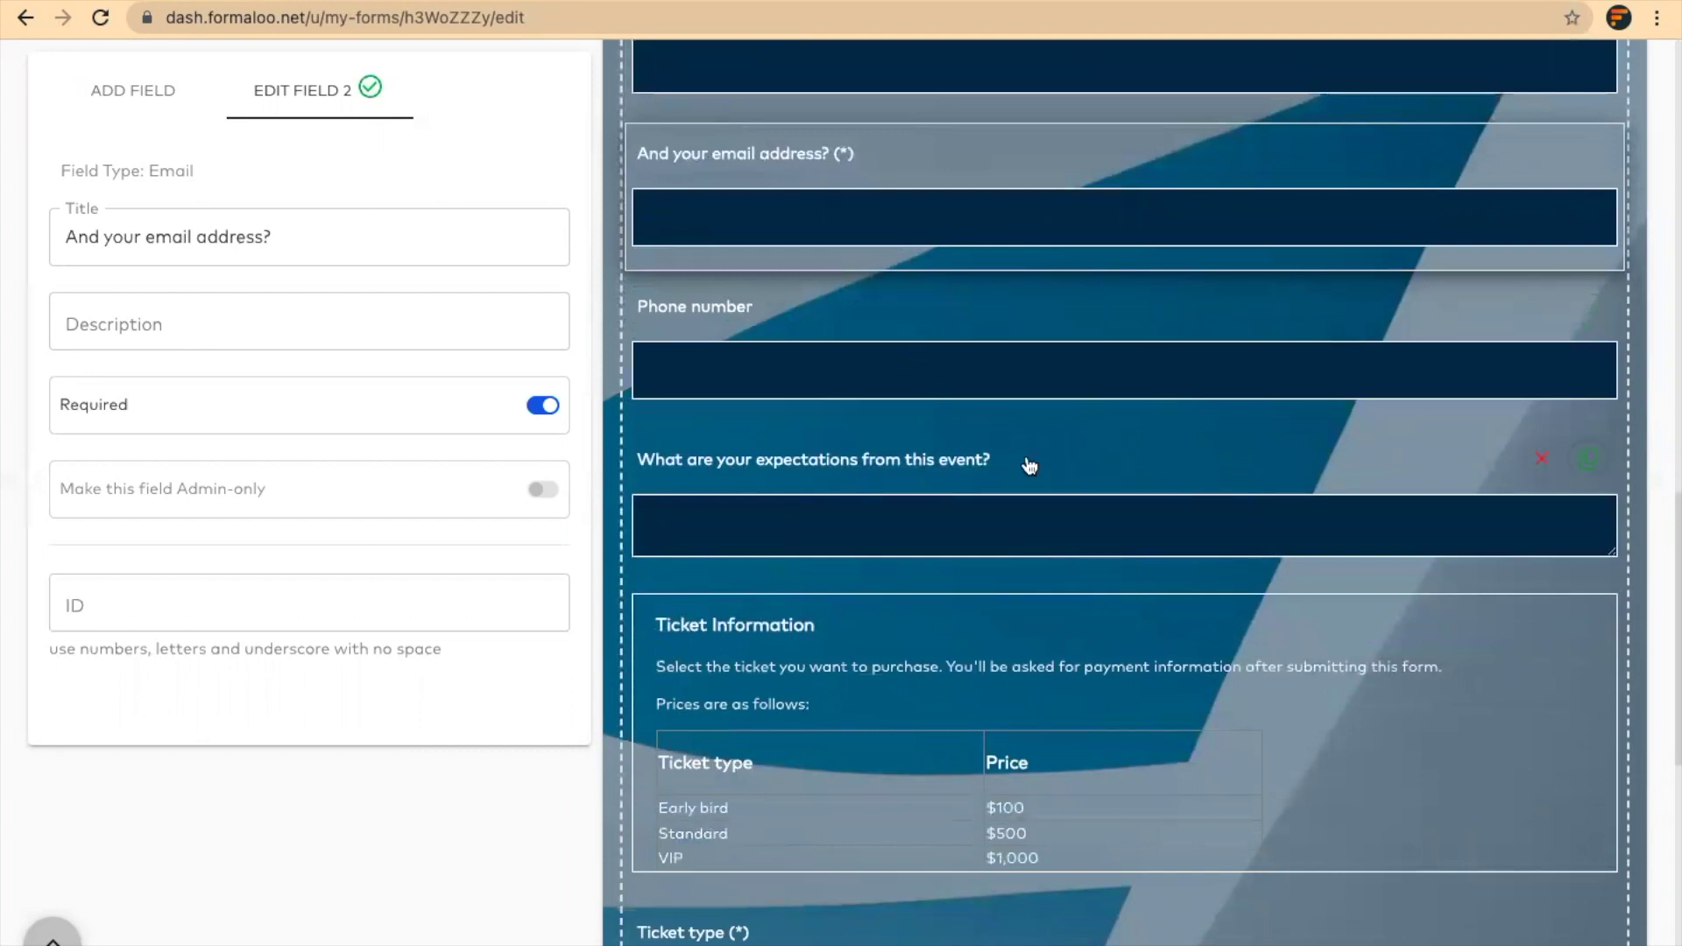
{"action": "scroll", "coordinate": [1029, 465], "scroll_direction": "down", "scroll_amount": 3}
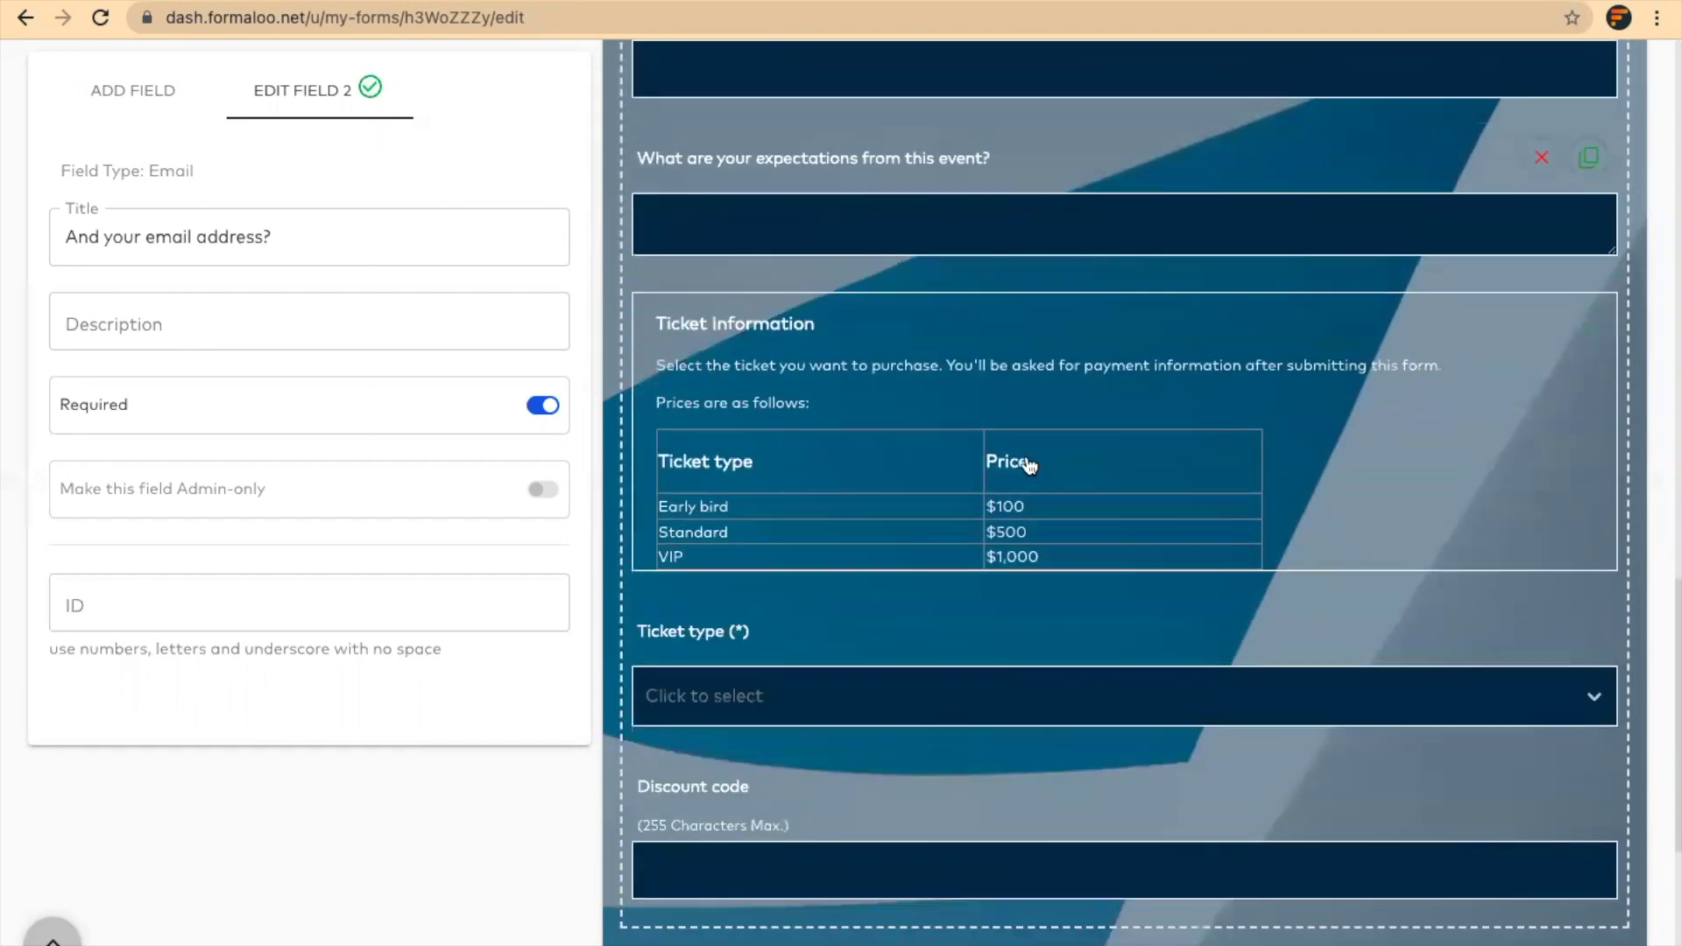
Open the Ticket Information section listing Early bird $100, Standard $500 and VIP $1,000
{"action": "left_click", "coordinate": [874, 405]}
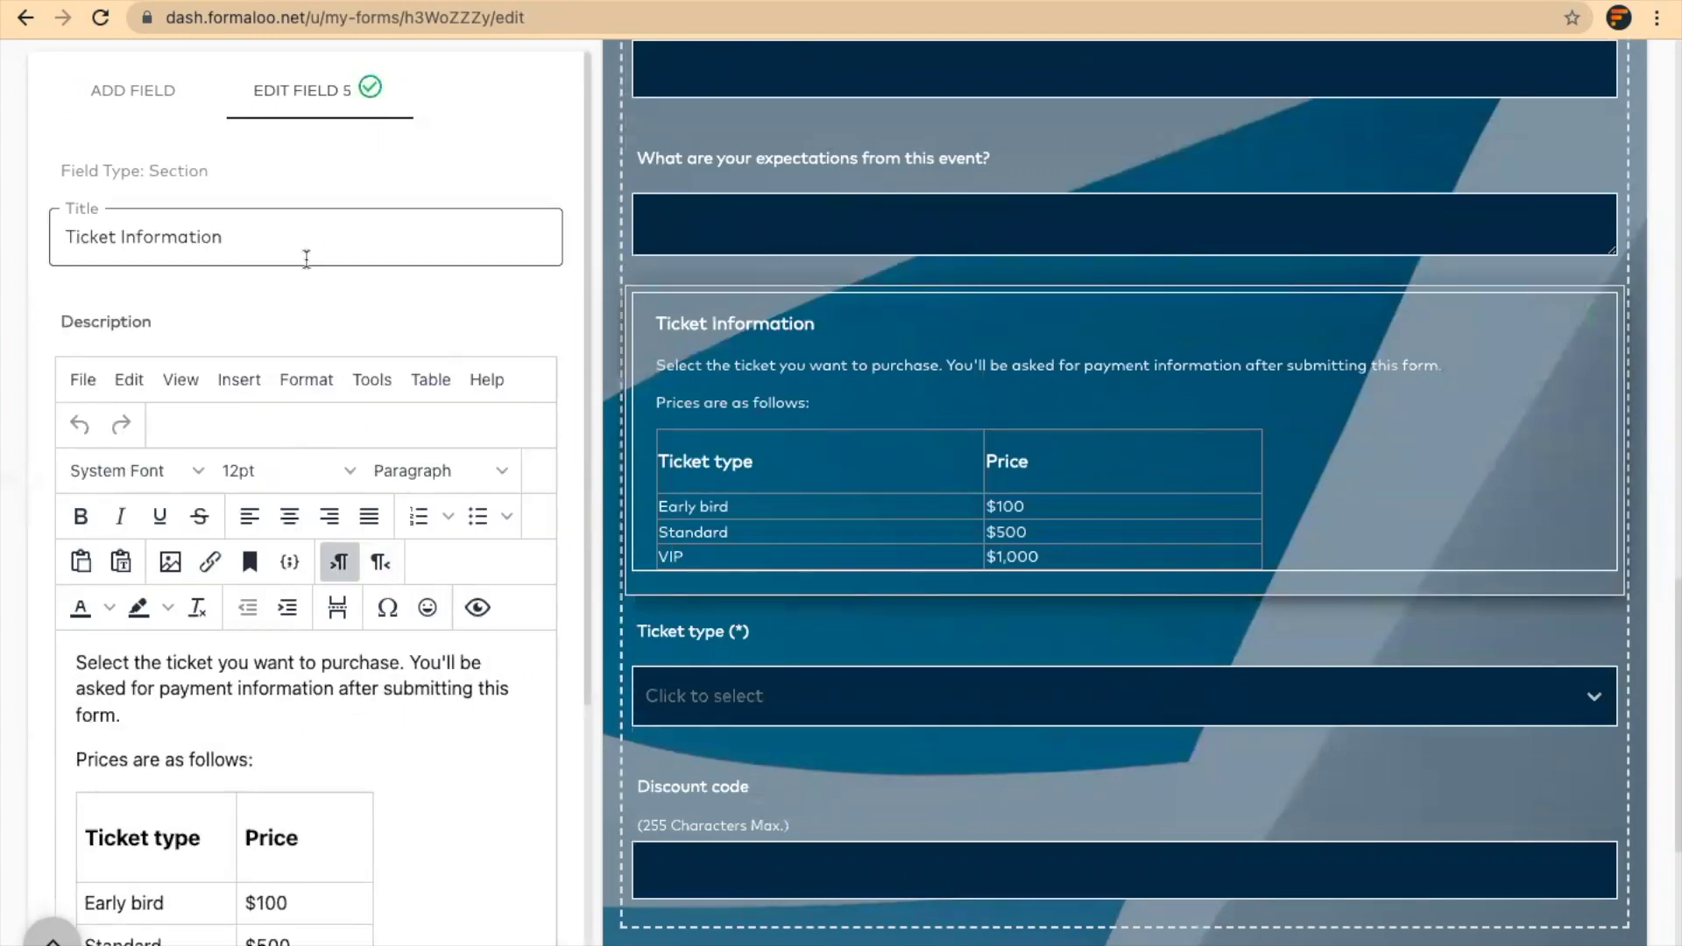
{"action": "scroll", "coordinate": [298, 734], "scroll_direction": "down", "scroll_amount": 1}
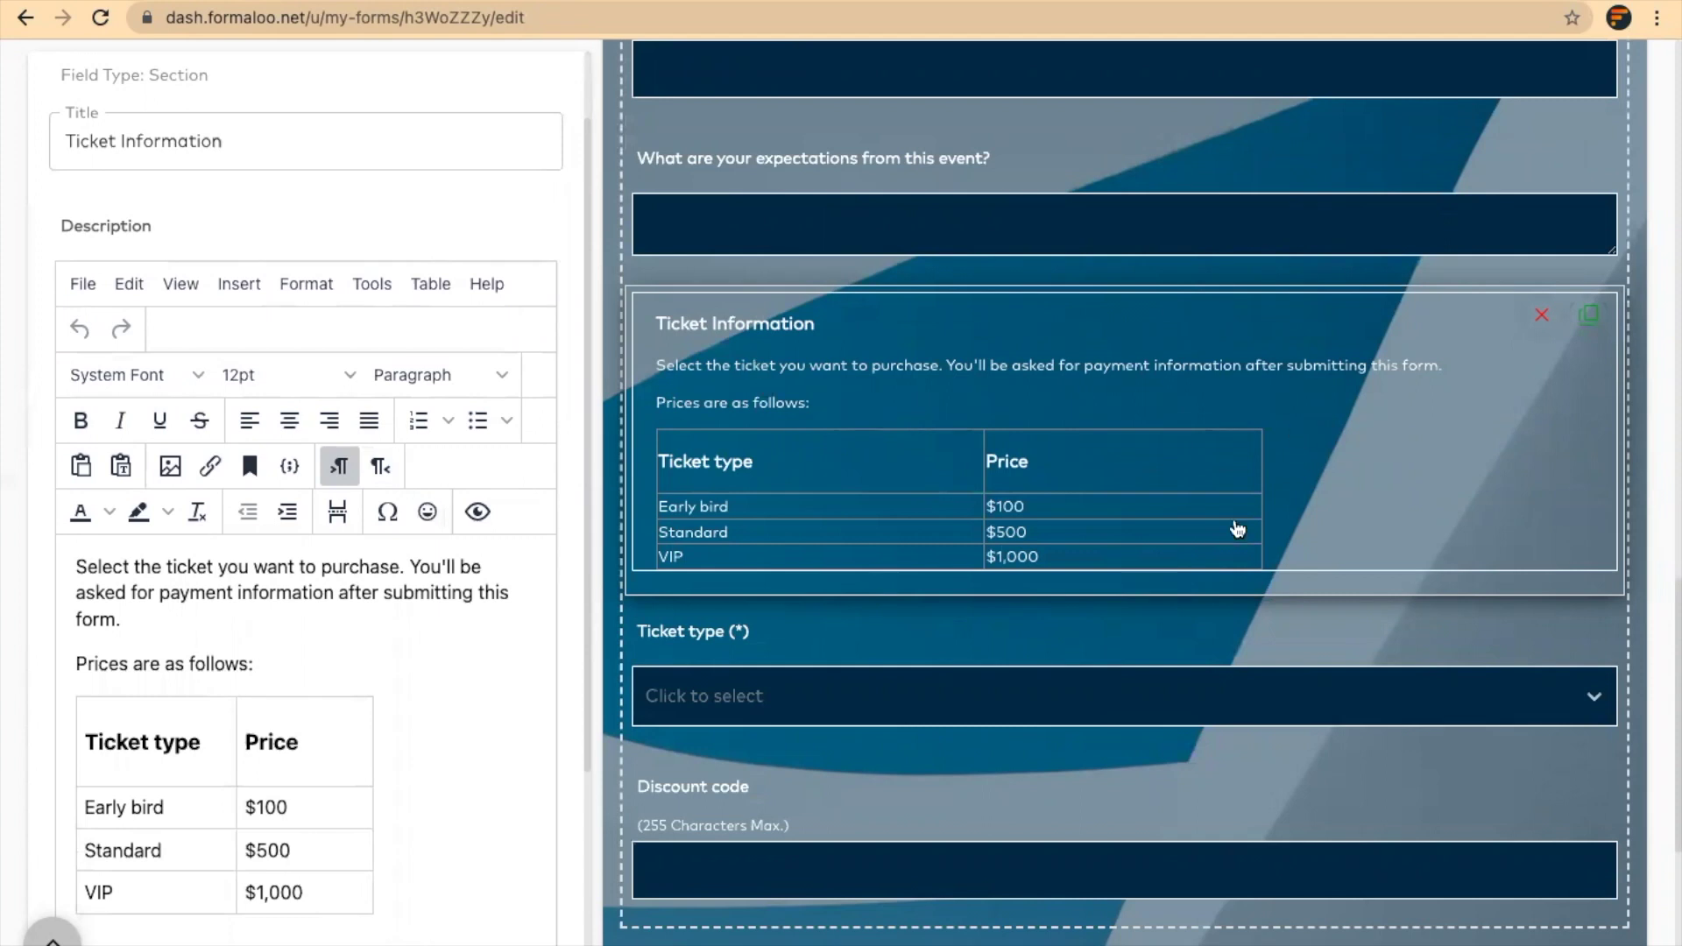
{"action": "scroll", "coordinate": [1237, 529], "scroll_direction": "down", "scroll_amount": 1}
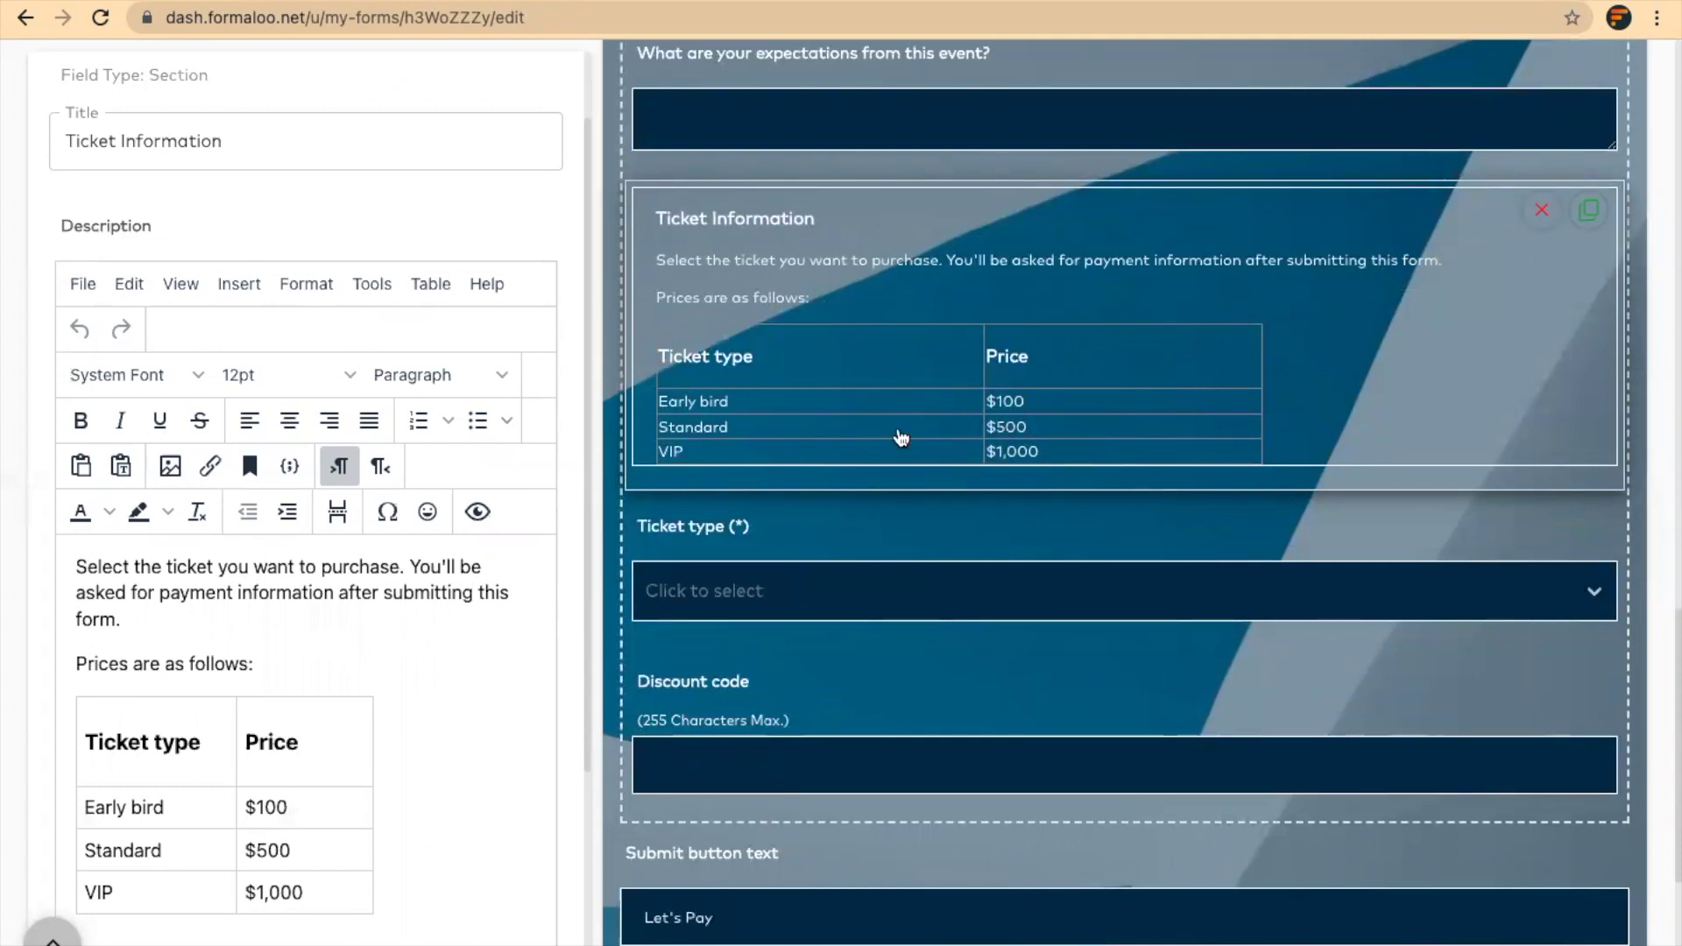
{"action": "scroll", "coordinate": [1062, 549], "scroll_direction": "down", "scroll_amount": 2}
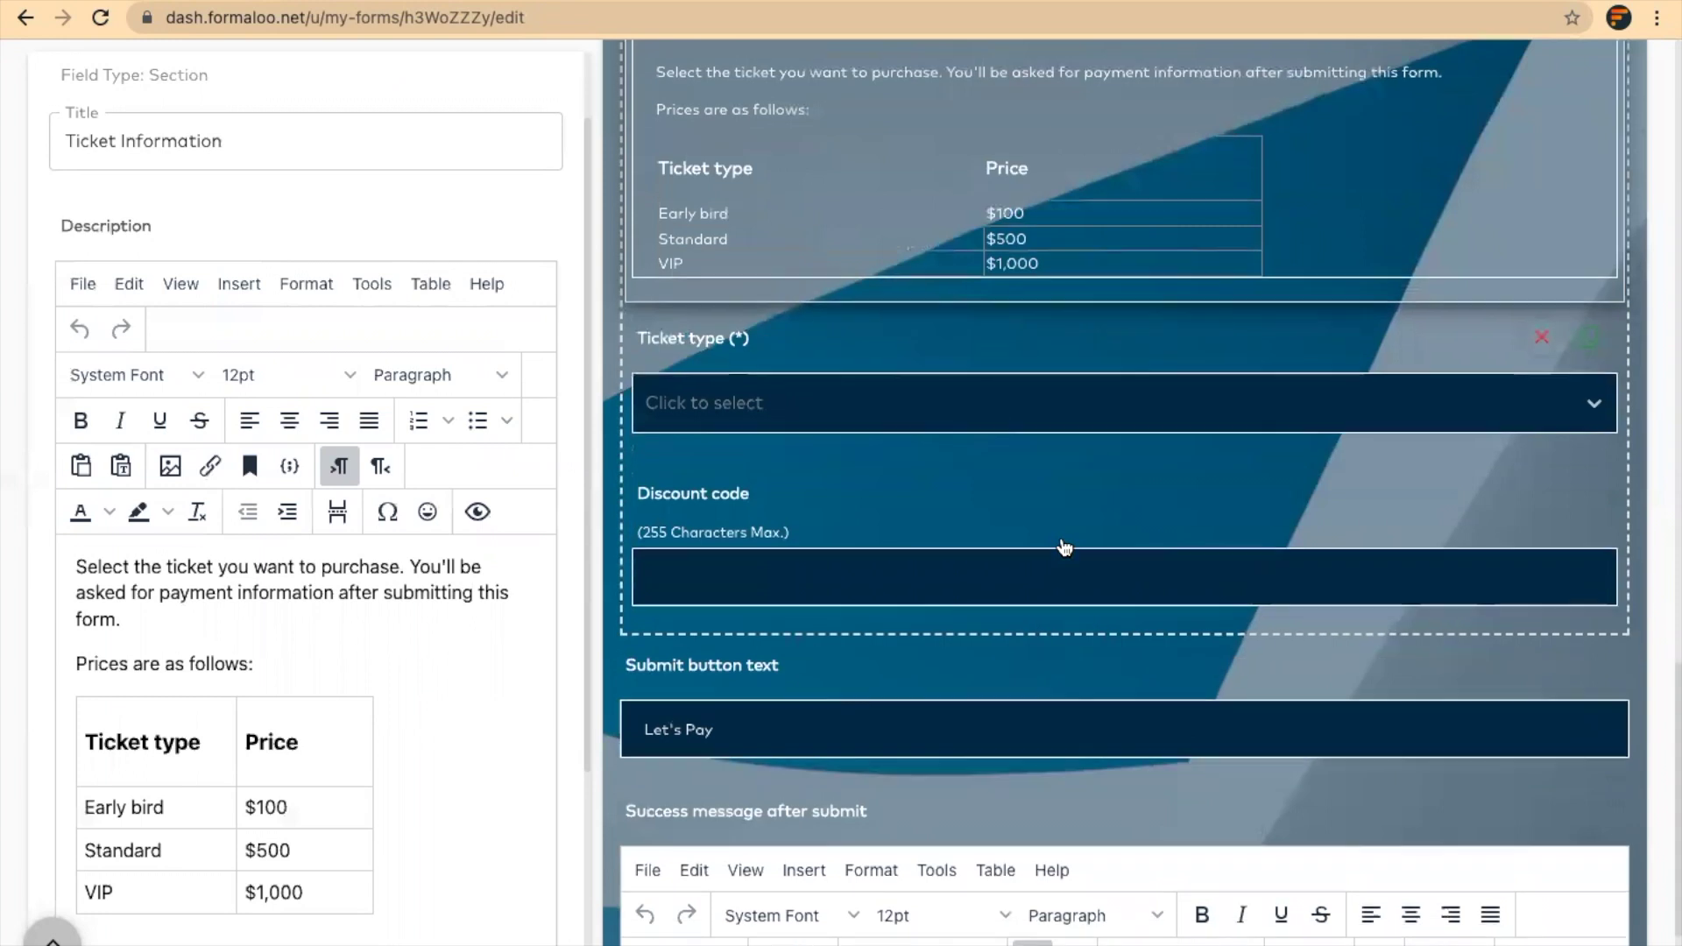
Review the Ticket type dropdown's Early bird, Standard and VIP choices and available field types
{"action": "left_click", "coordinate": [1030, 348]}
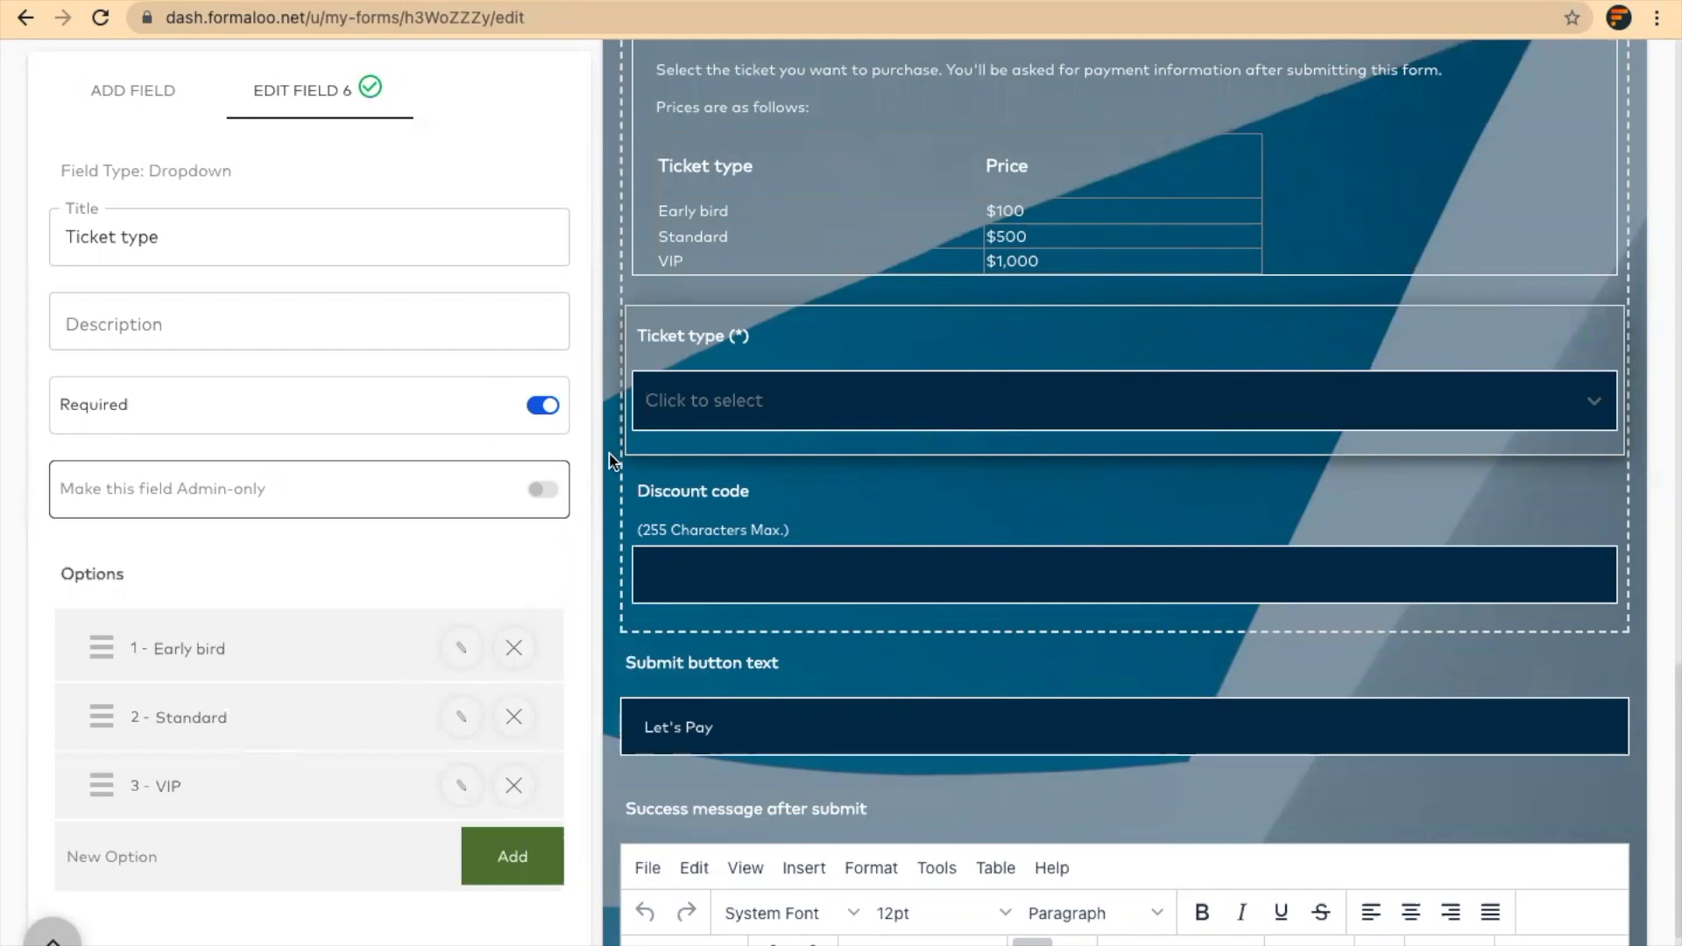
{"action": "left_click", "coordinate": [747, 417]}
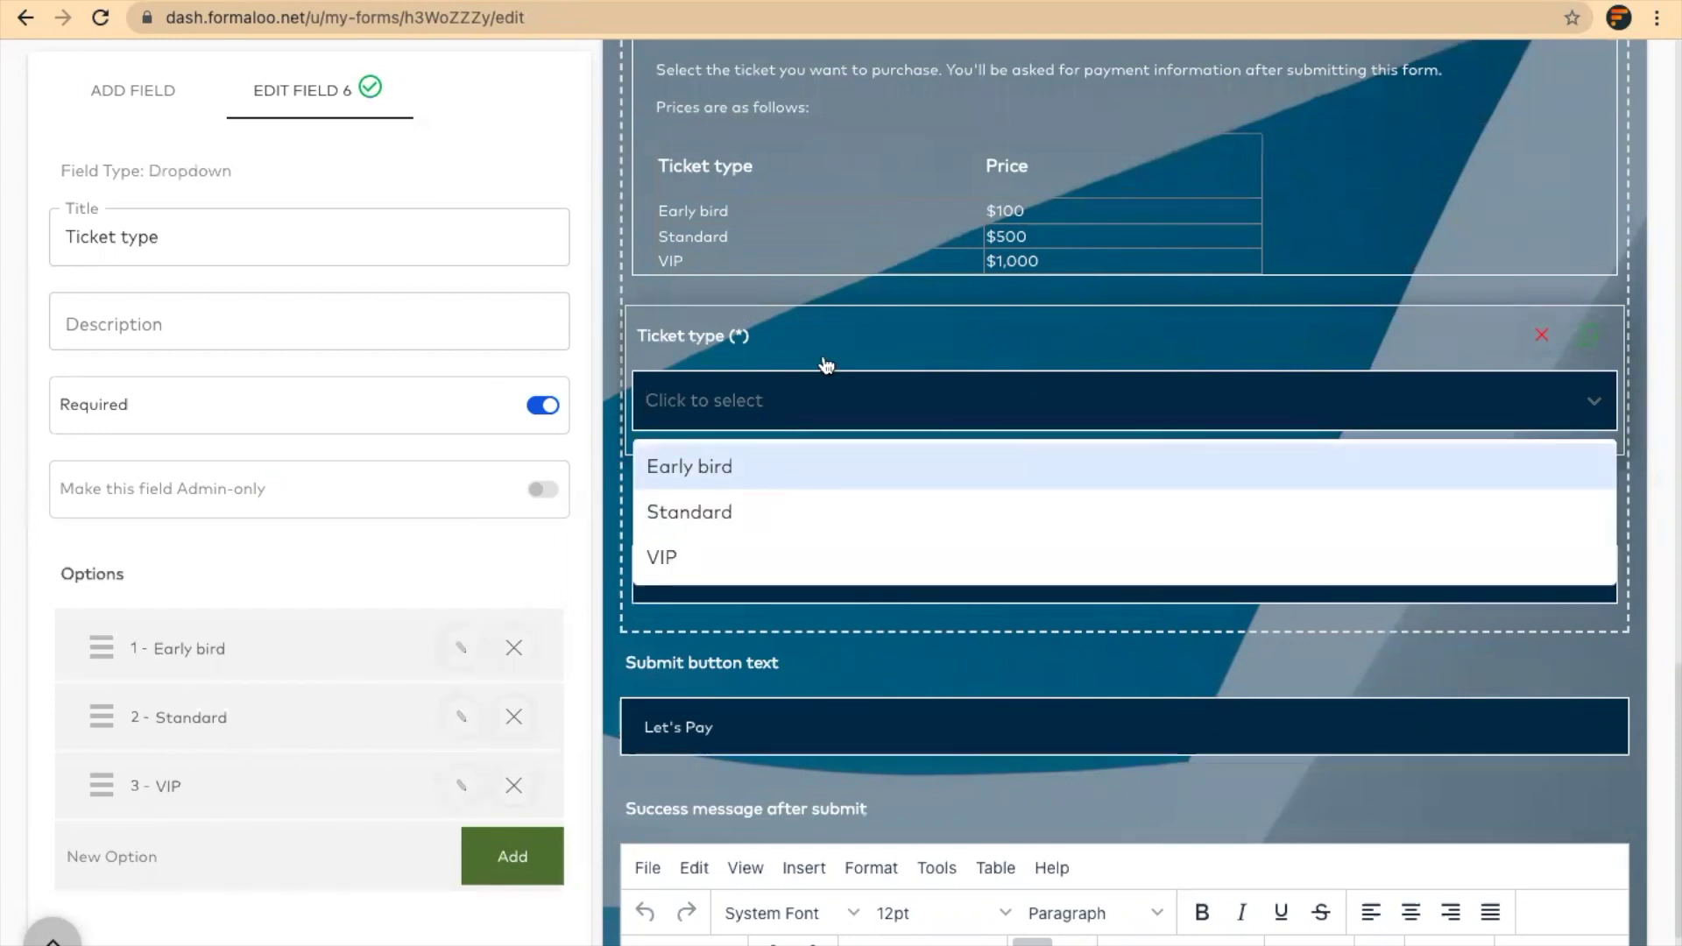
{"action": "left_click", "coordinate": [673, 287]}
{"action": "left_click", "coordinate": [119, 74]}
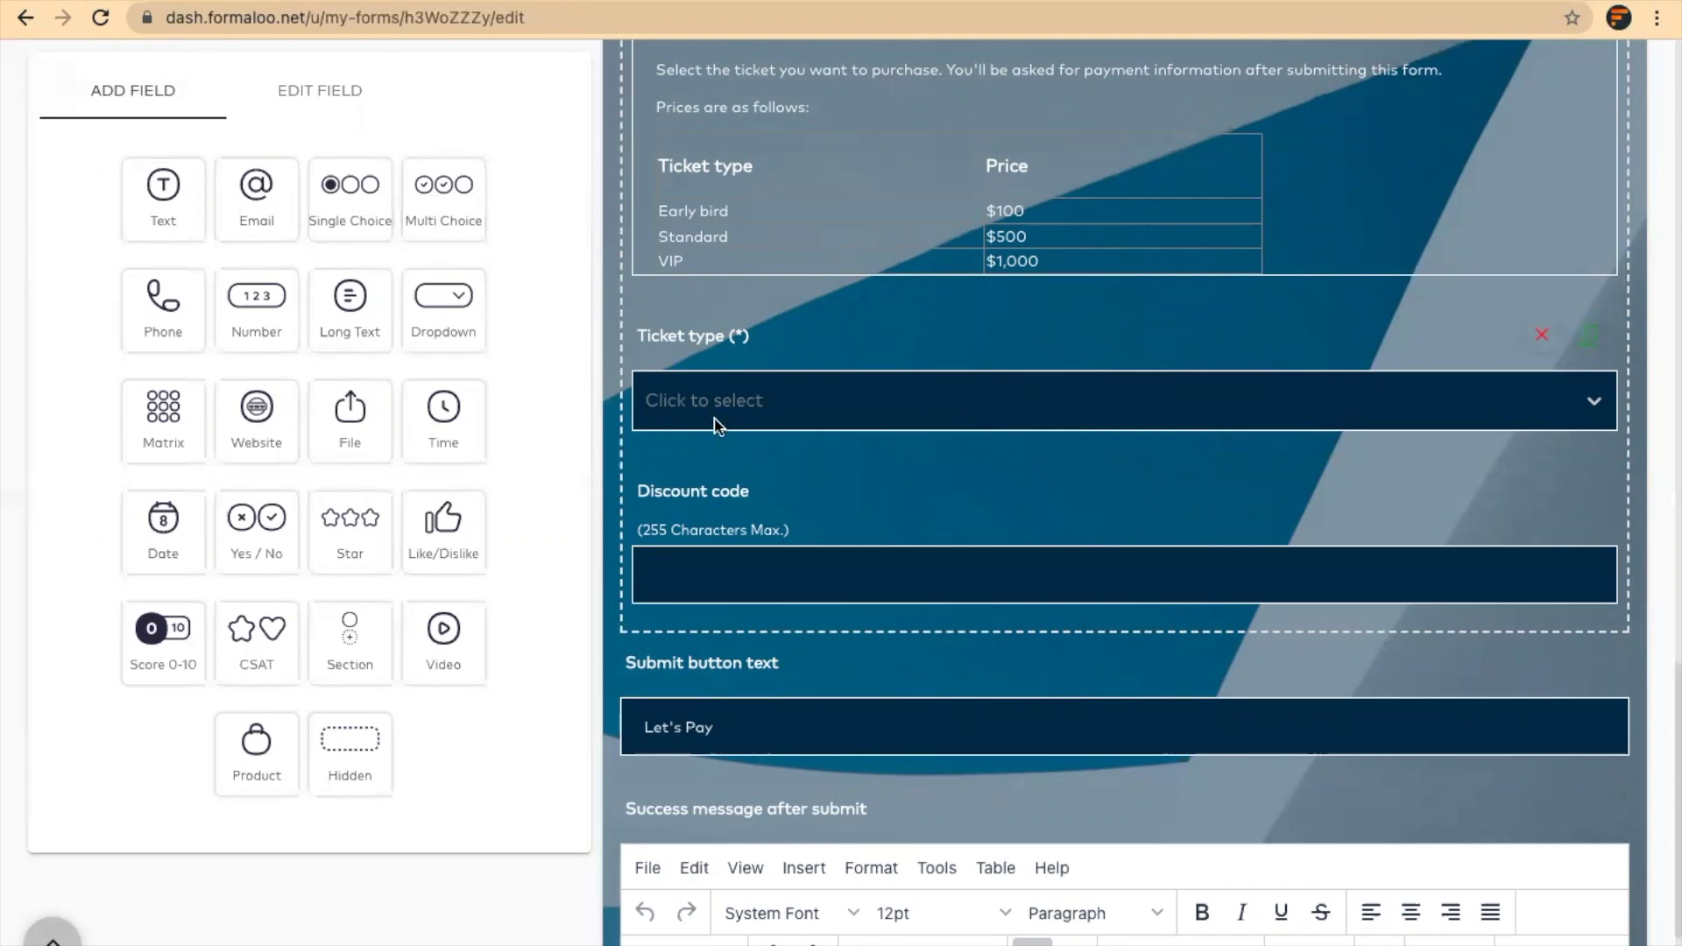
{"action": "left_click", "coordinate": [737, 349]}
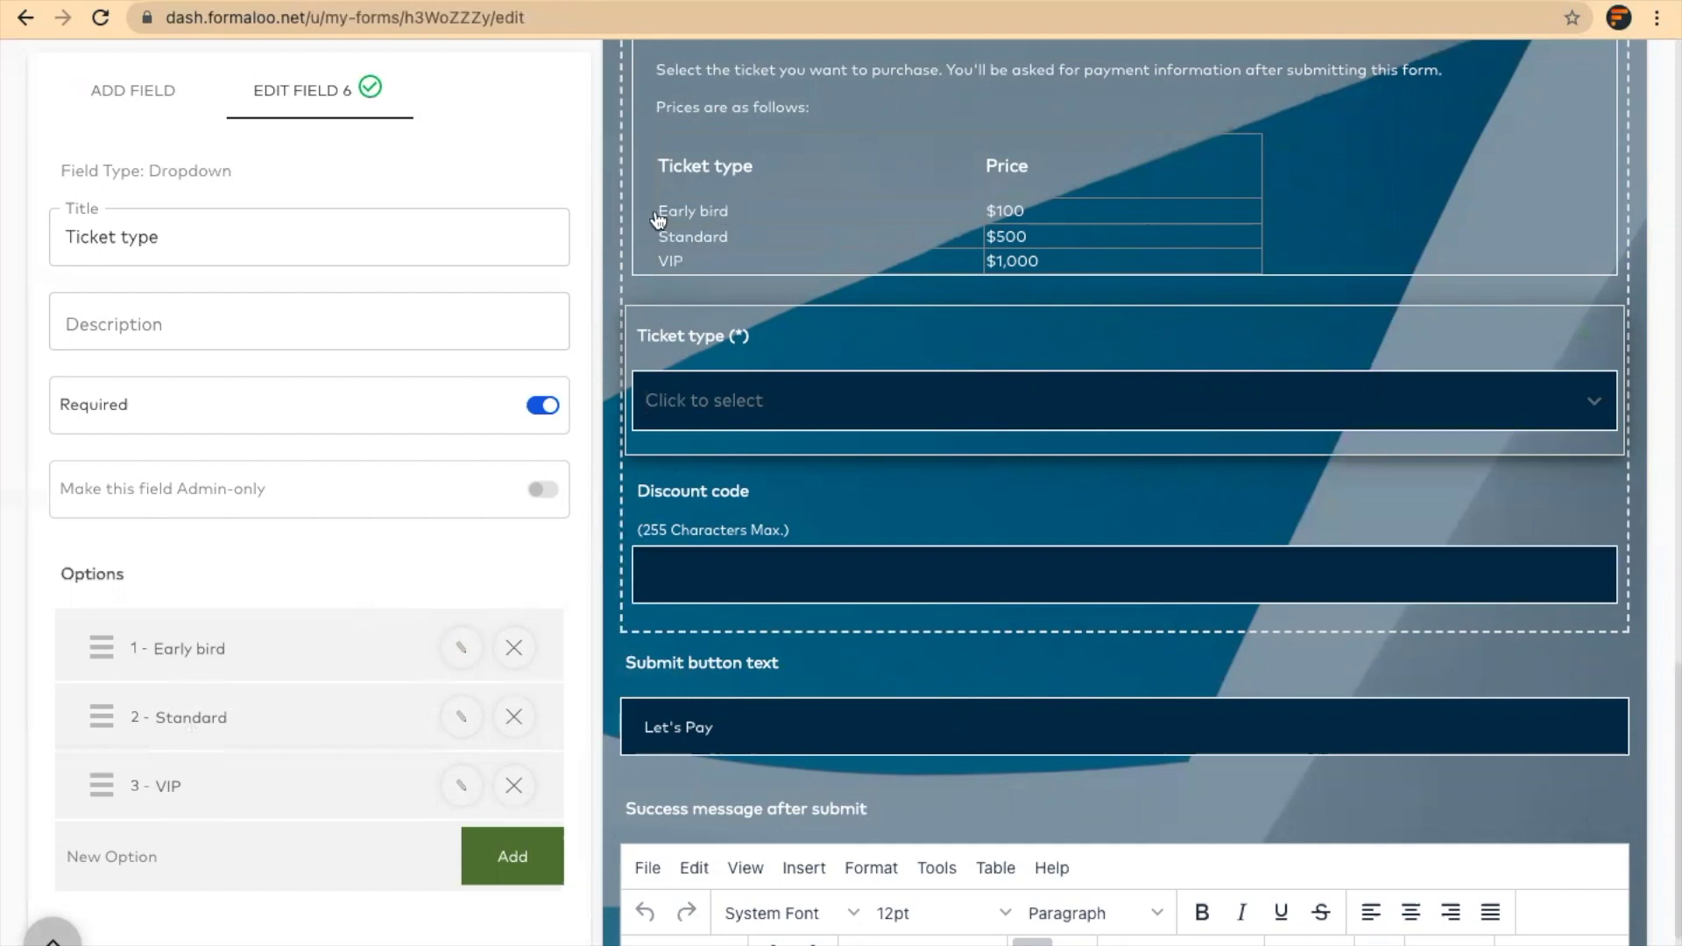
Open the Discount code field's settings and review its success message and 'Let's Pay' submit text
{"action": "left_click", "coordinate": [836, 513]}
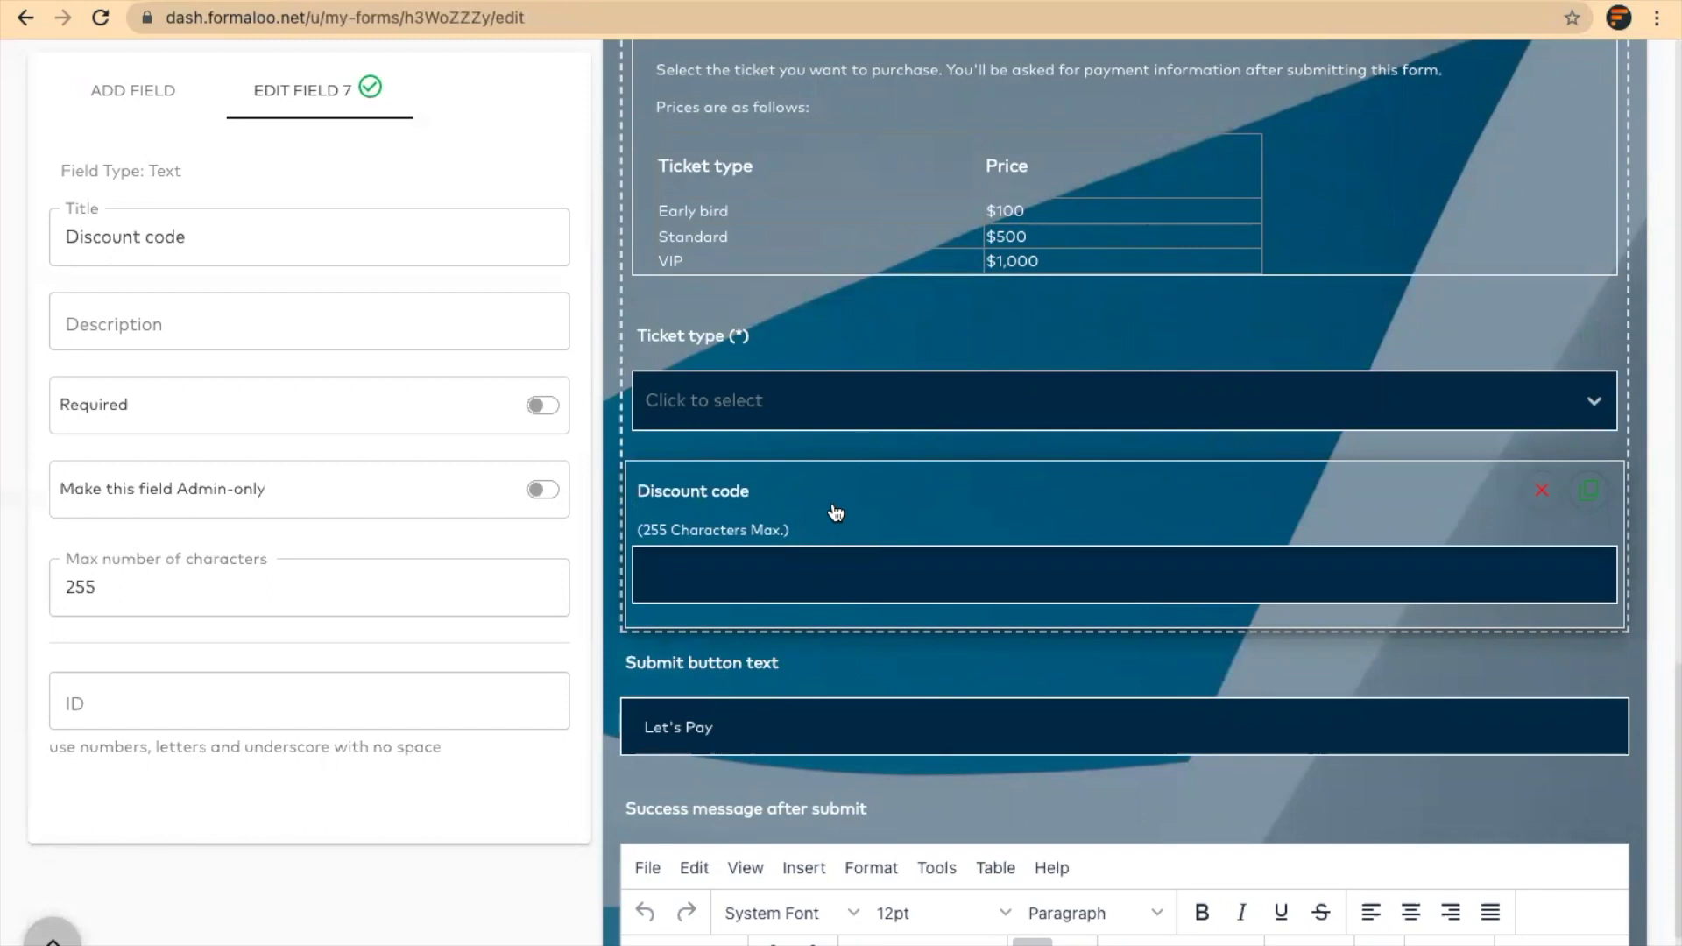
{"action": "scroll", "coordinate": [836, 513], "scroll_direction": "down", "scroll_amount": 2}
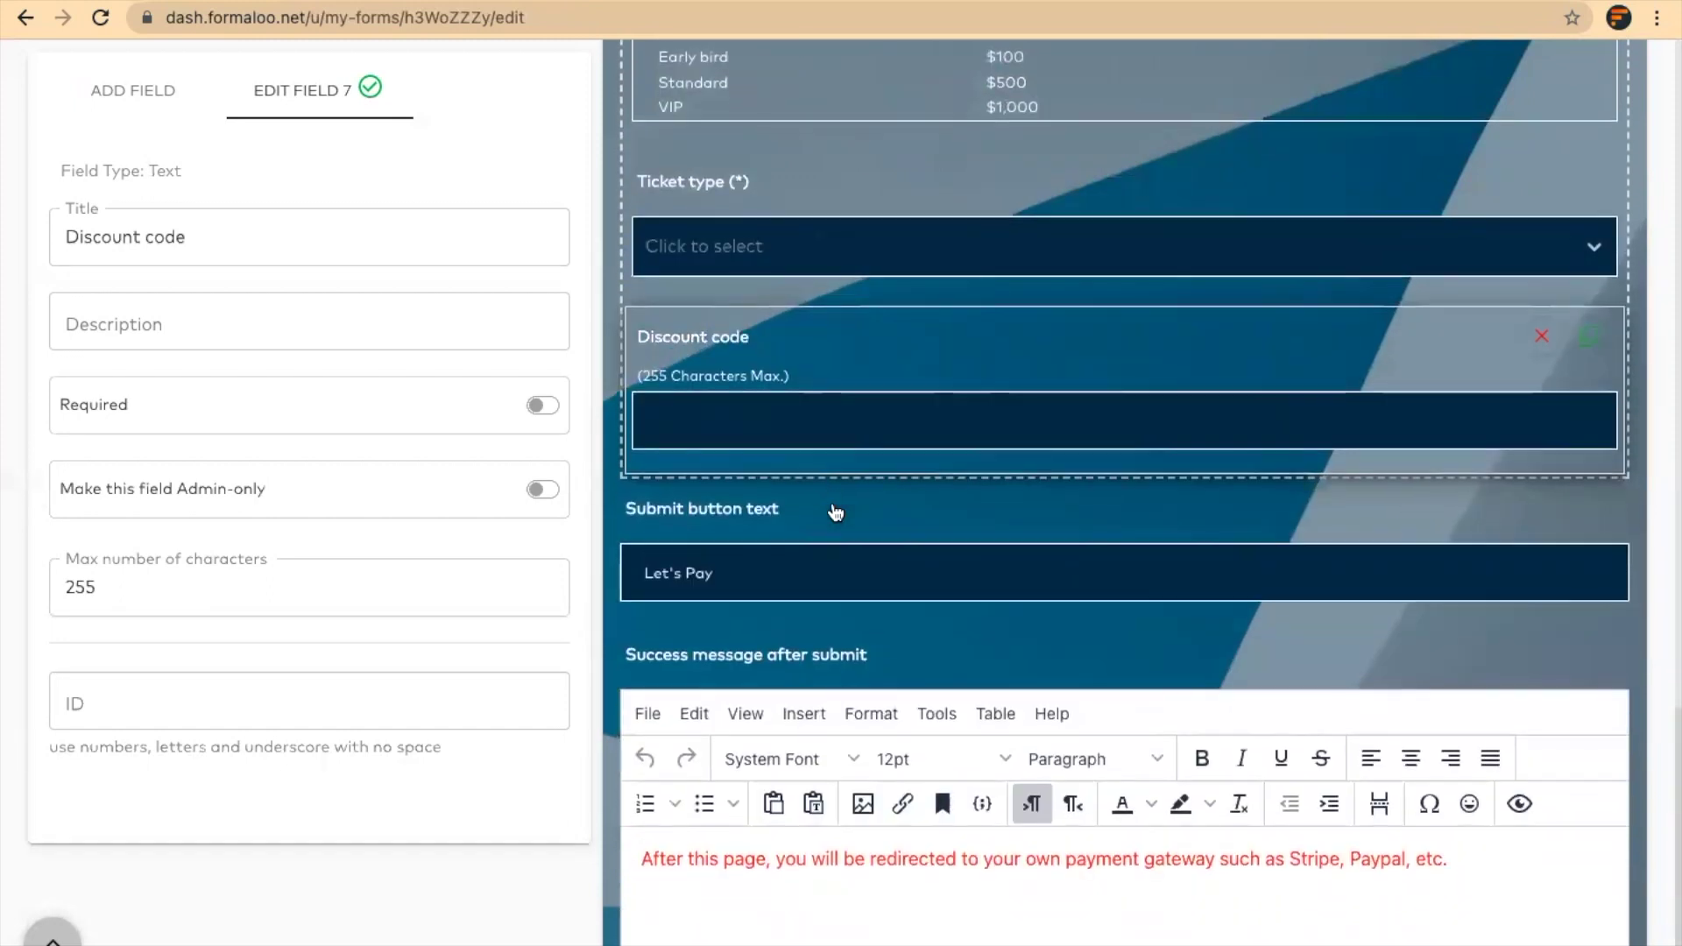
{"action": "left_click", "coordinate": [958, 858]}
{"action": "left_click", "coordinate": [1460, 858]}
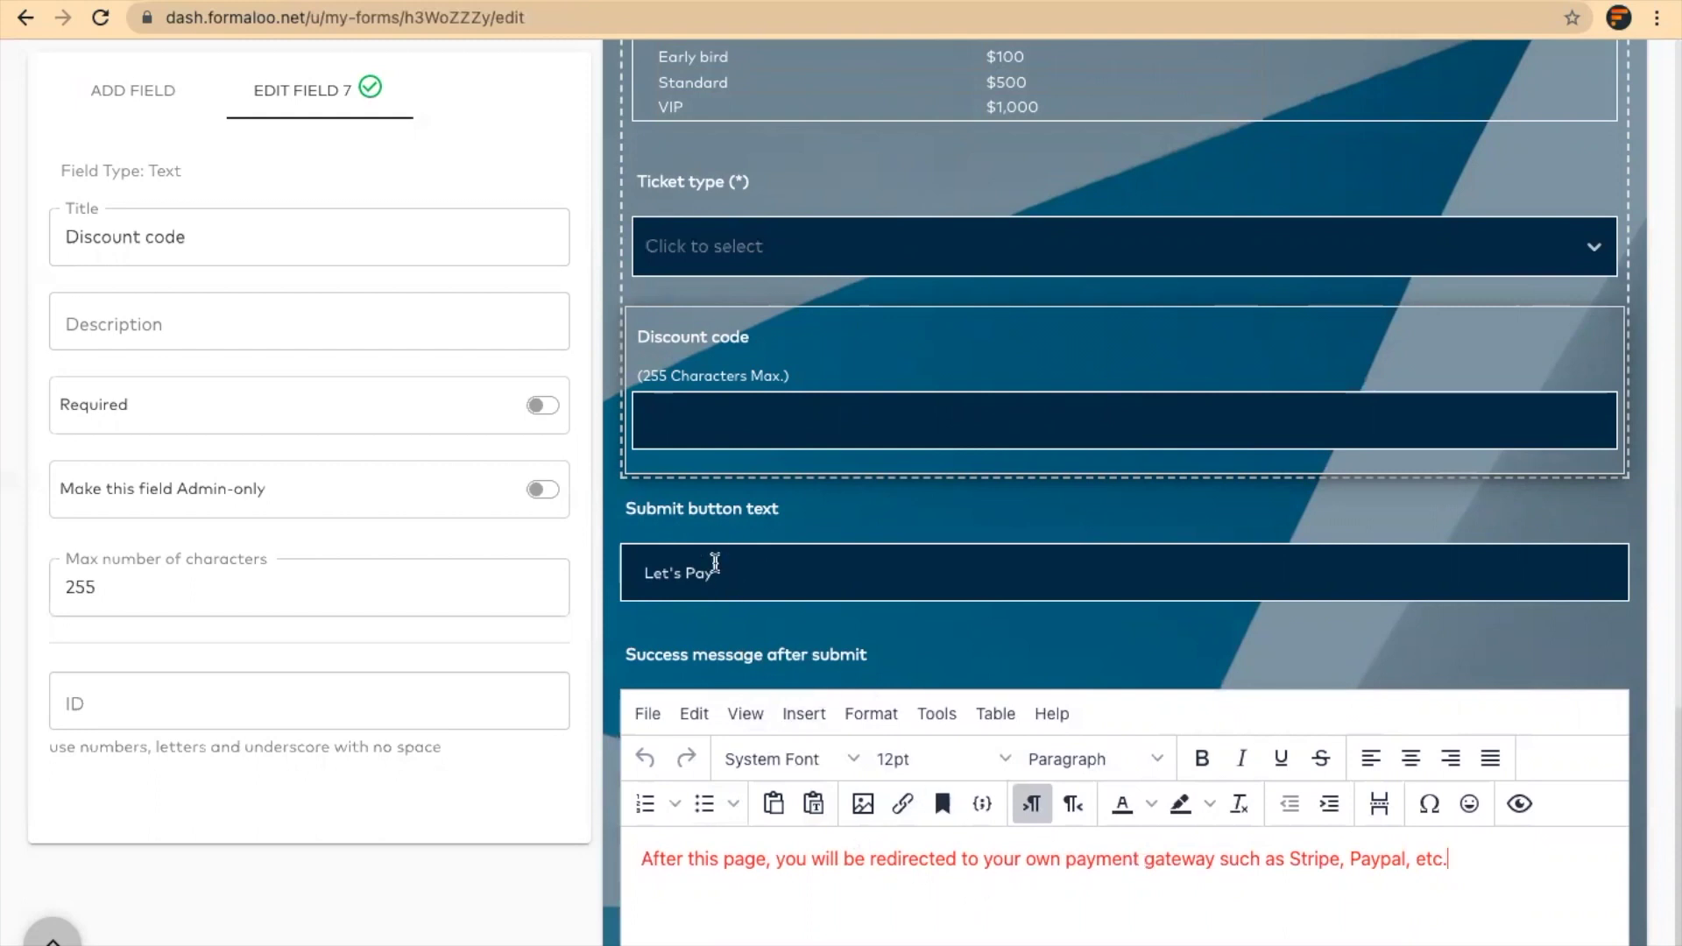
{"action": "left_click_drag", "start_coordinate": [712, 573], "coordinate": [645, 568]}
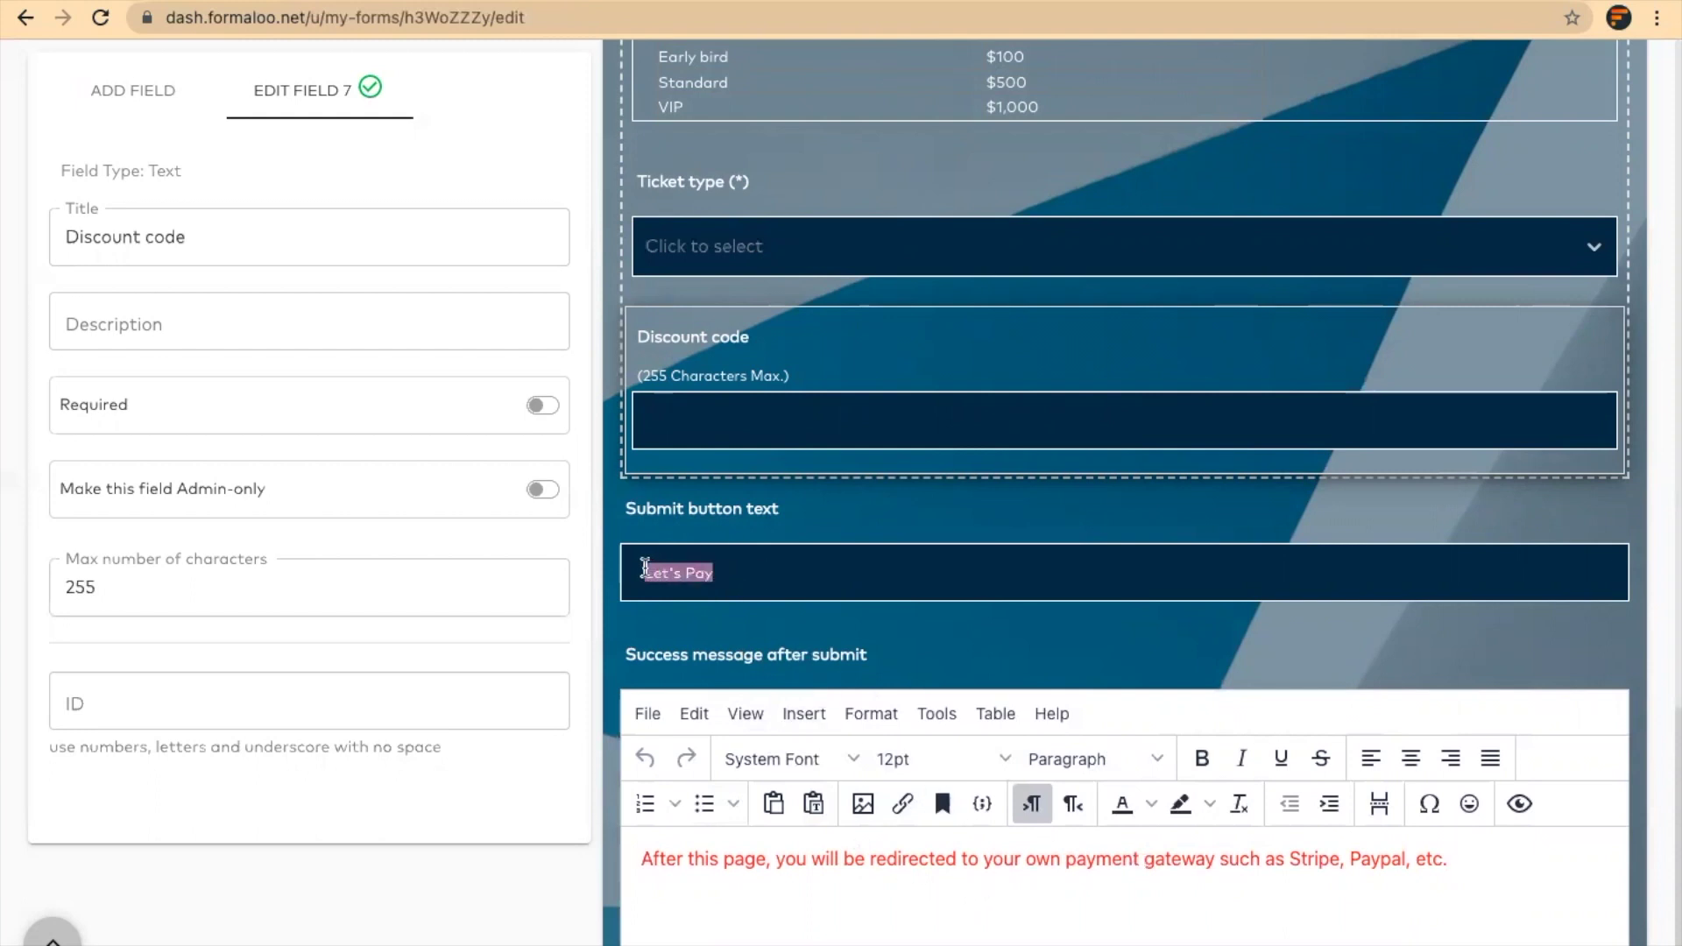
{"action": "left_click", "coordinate": [743, 569]}
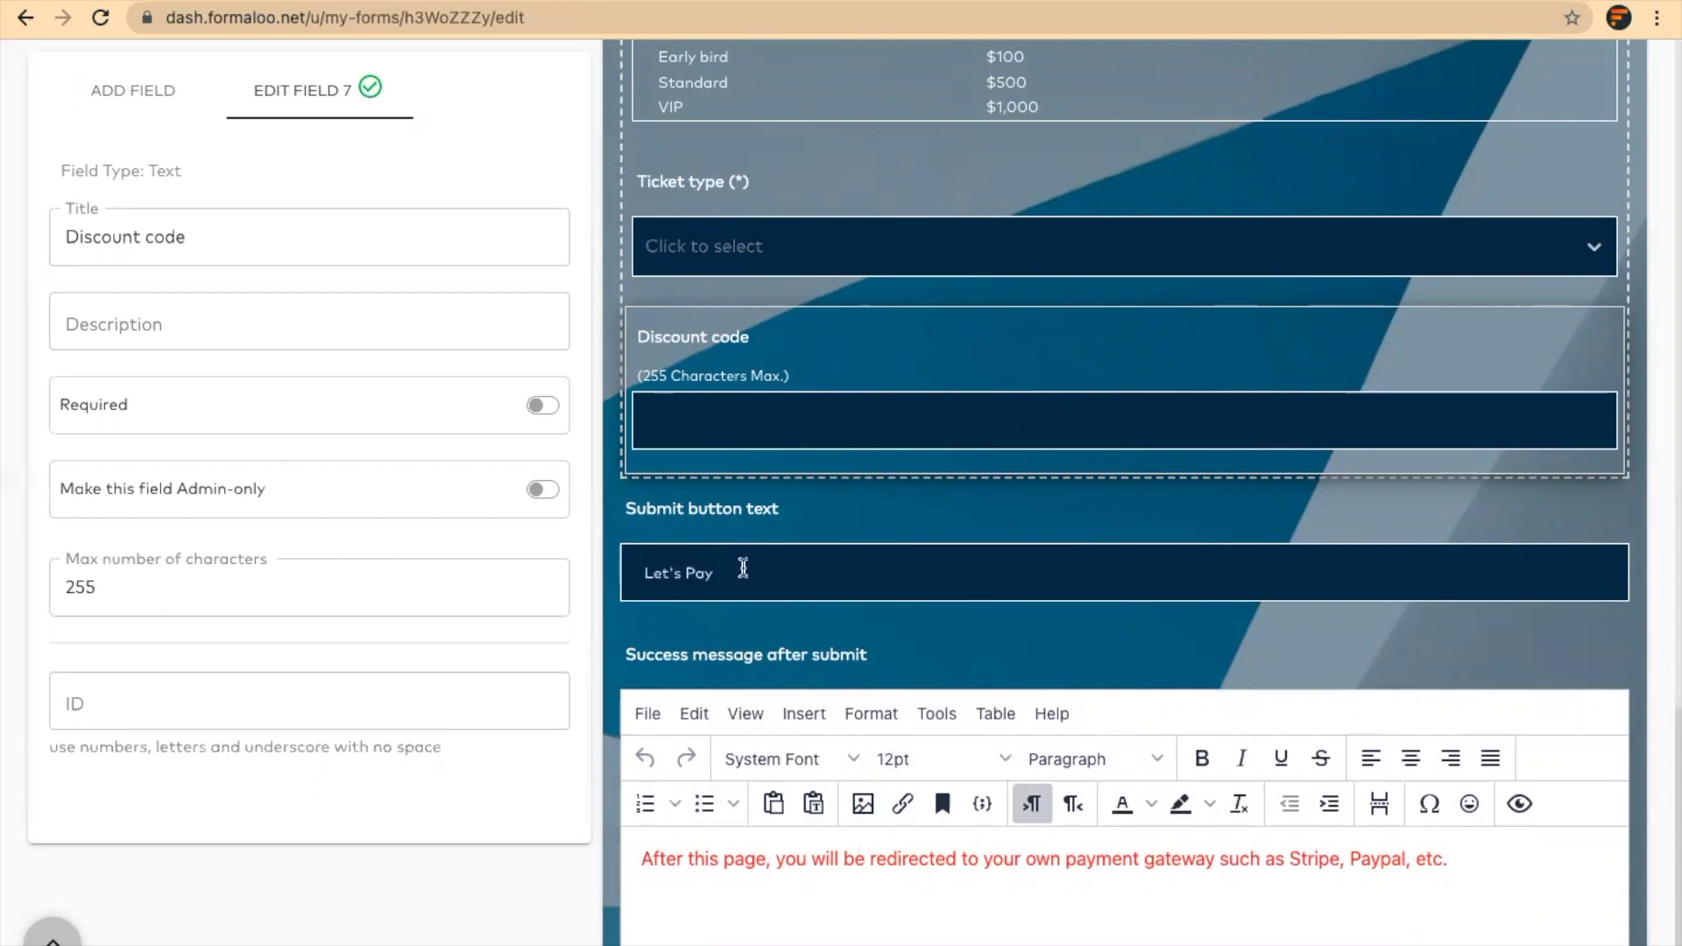
{"action": "scroll", "coordinate": [666, 574], "scroll_direction": "up", "scroll_amount": 15}
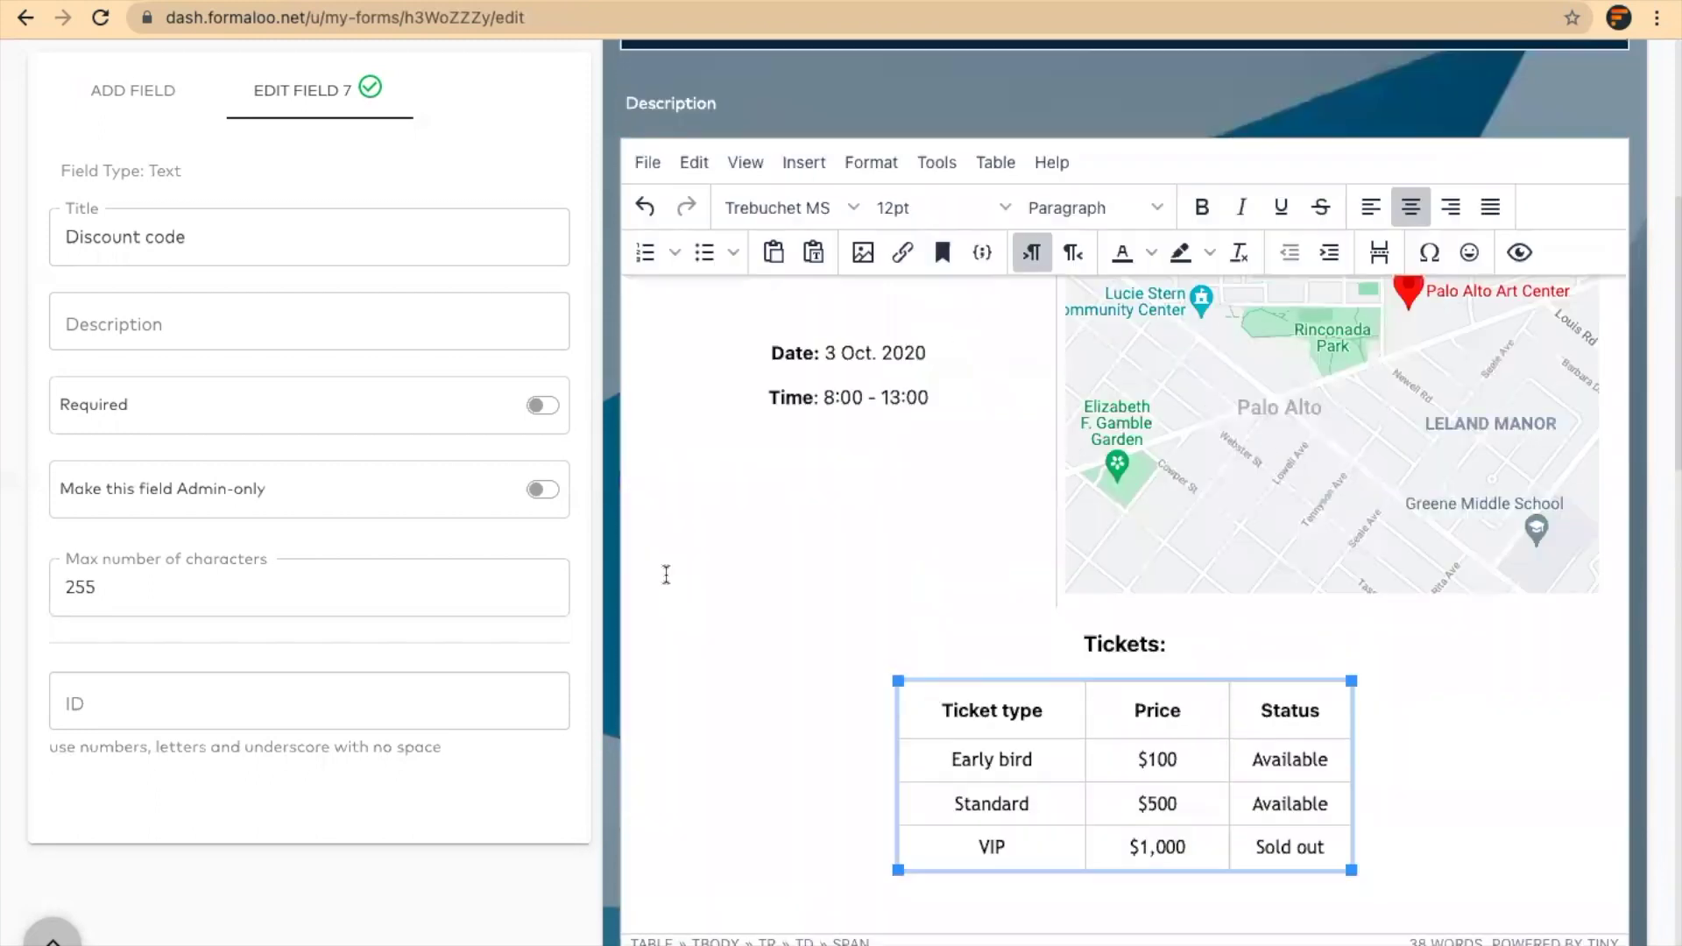
{"action": "scroll", "coordinate": [570, 421], "scroll_direction": "down", "scroll_amount": 1}
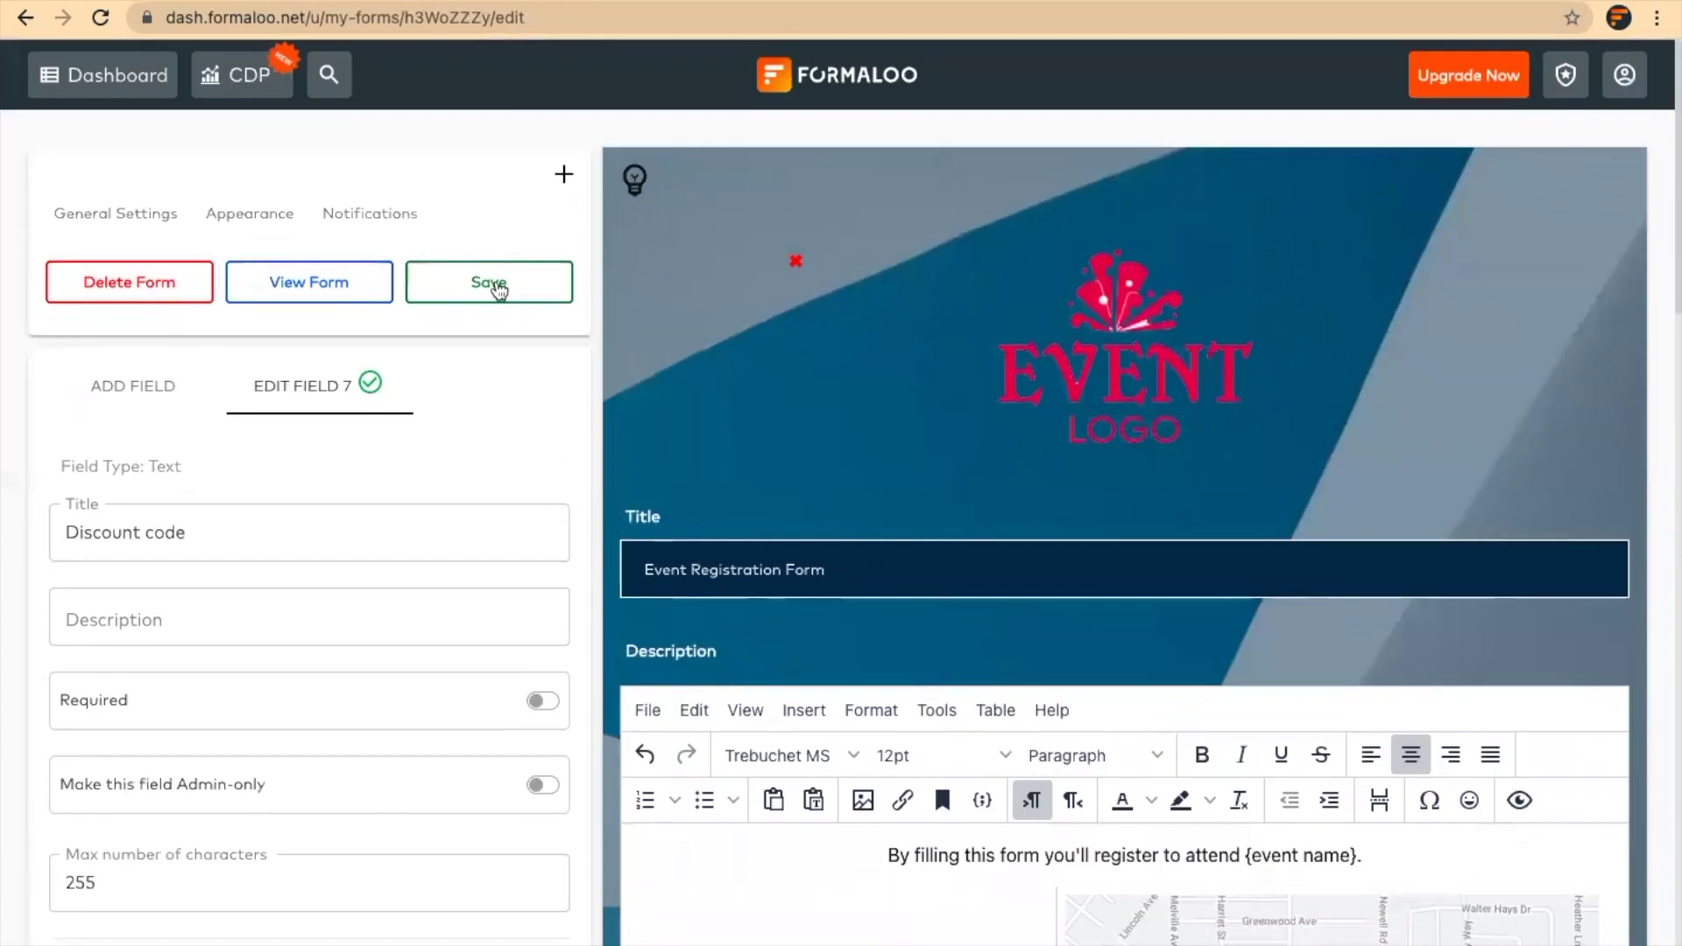
Save the form, view the live form at formaloo.net/n4qtz, then close the confirmation
{"action": "left_click", "coordinate": [493, 282]}
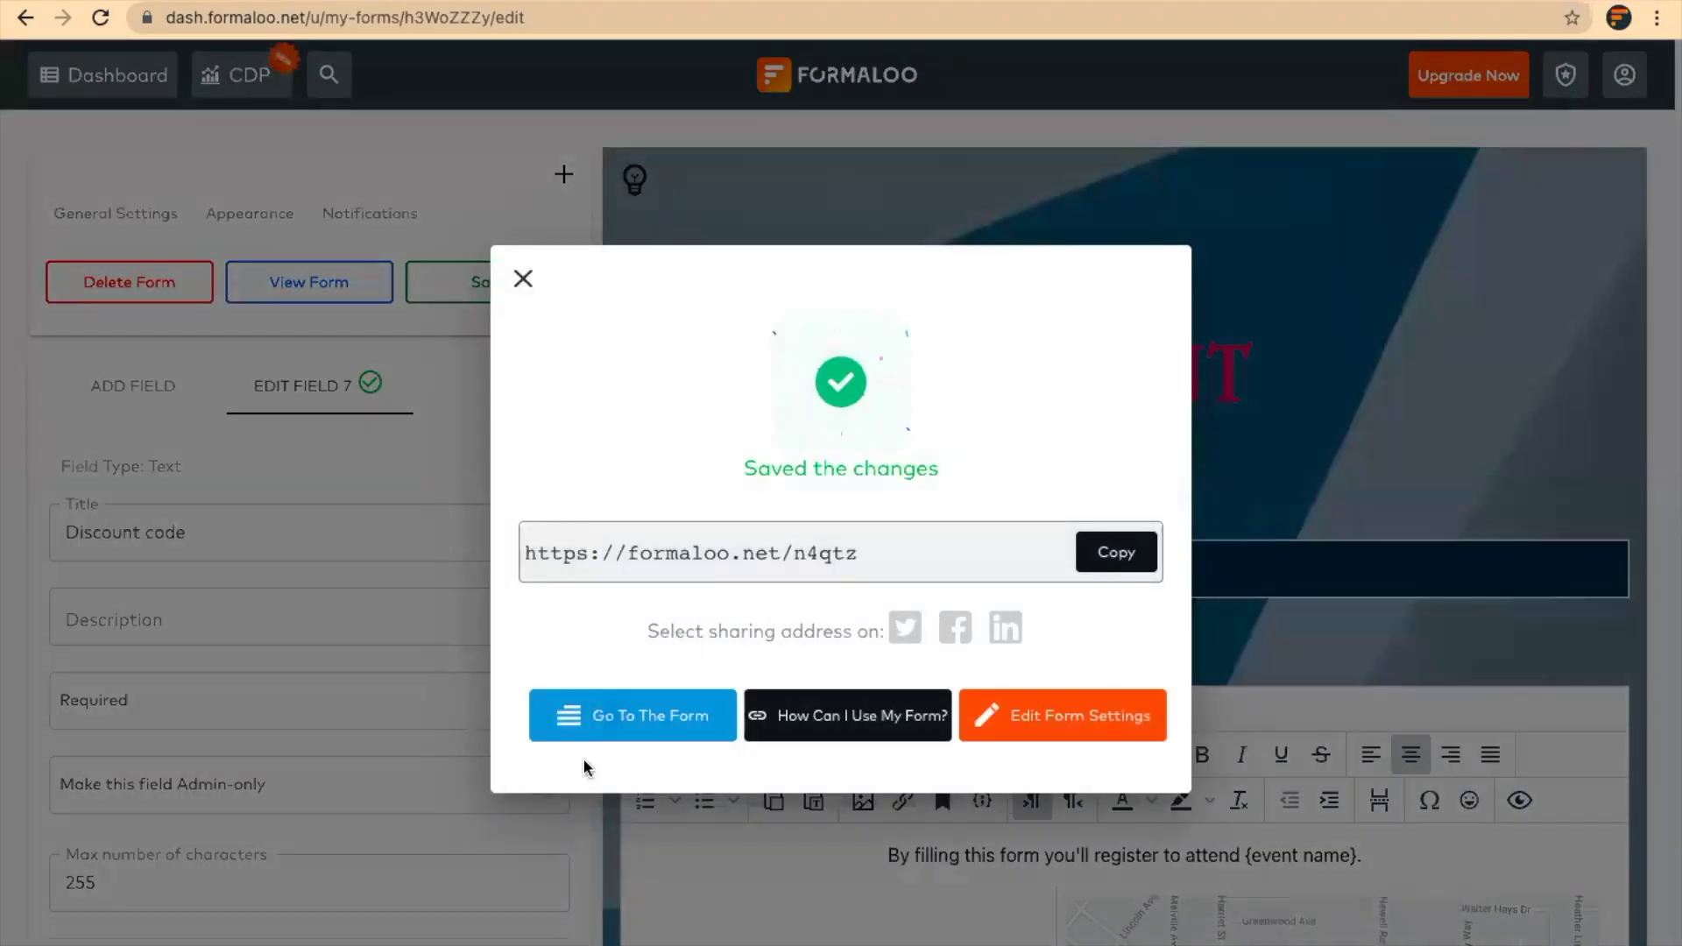
{"action": "left_click", "coordinate": [642, 721]}
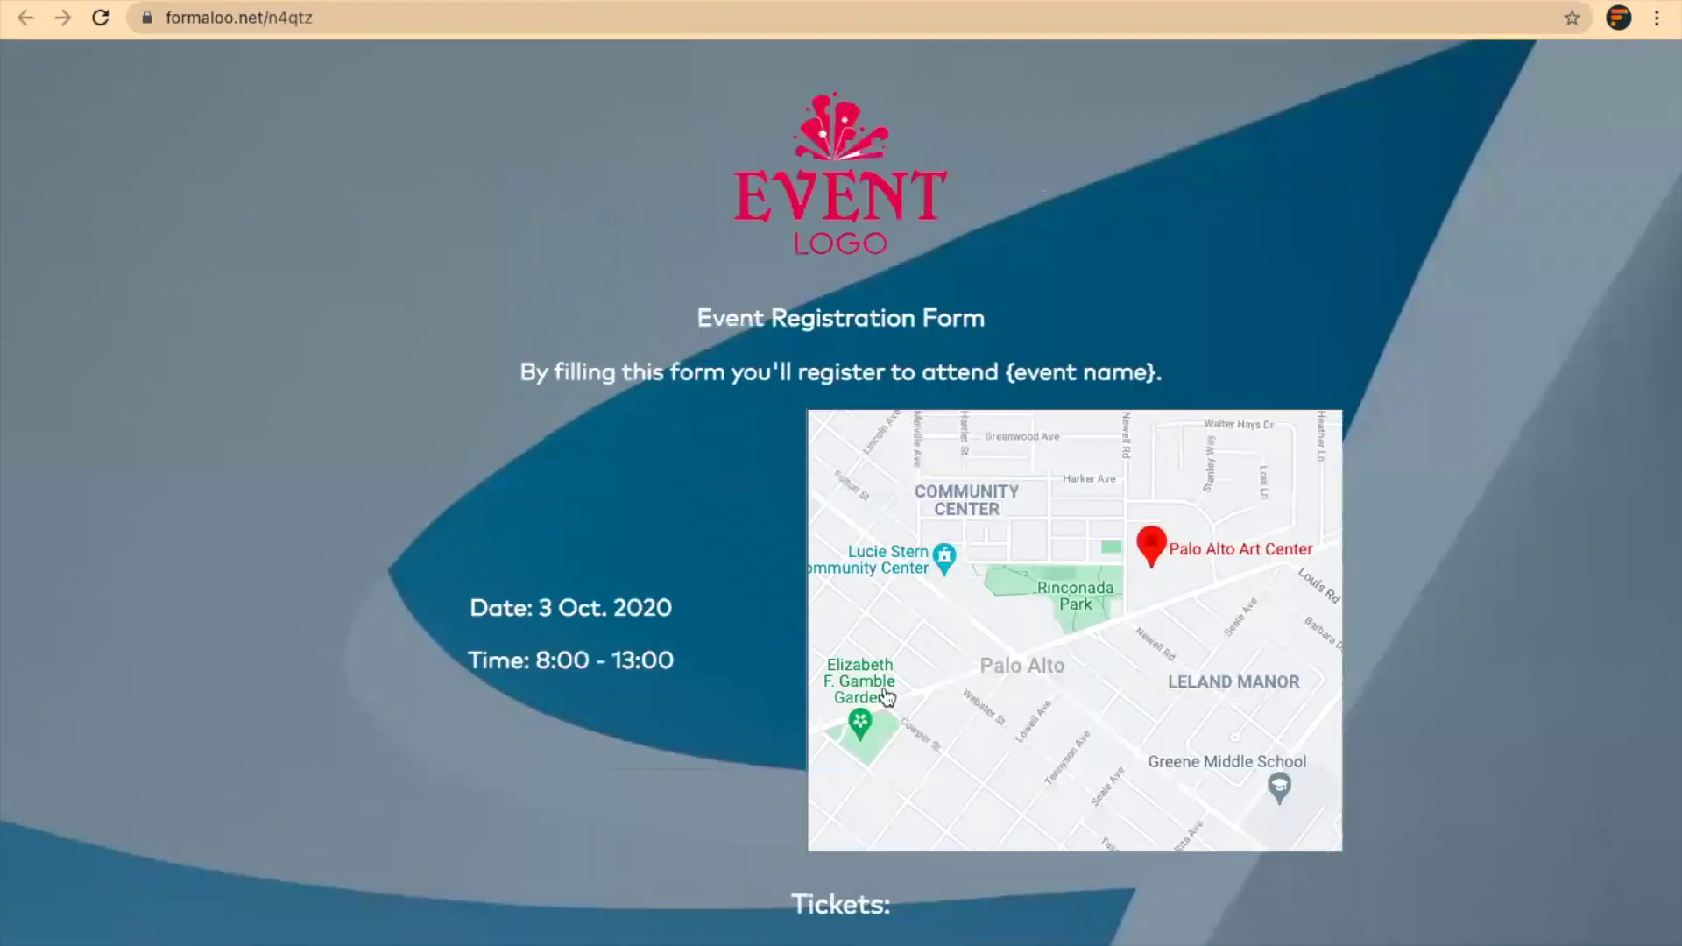
{"action": "scroll", "coordinate": [887, 696], "scroll_direction": "down", "scroll_amount": 4}
{"action": "scroll", "coordinate": [888, 696], "scroll_direction": "up", "scroll_amount": 4}
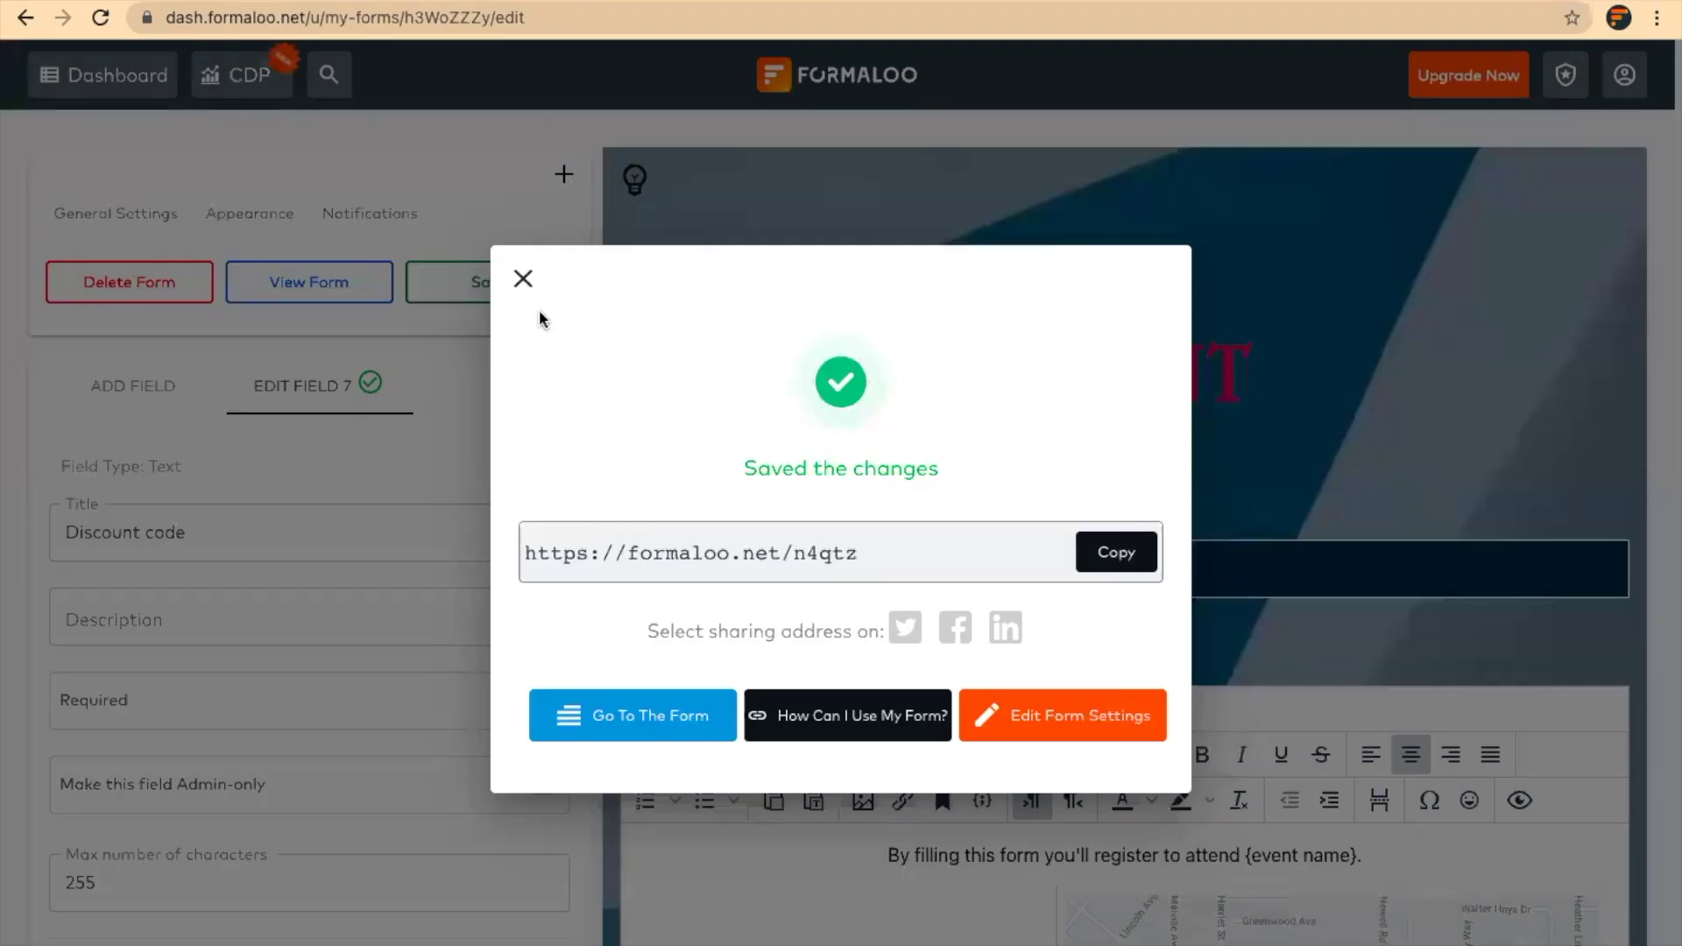
{"action": "left_click", "coordinate": [523, 279]}
Switch the form's appearance to Single step, save, and view the live result
{"action": "left_click", "coordinate": [247, 215]}
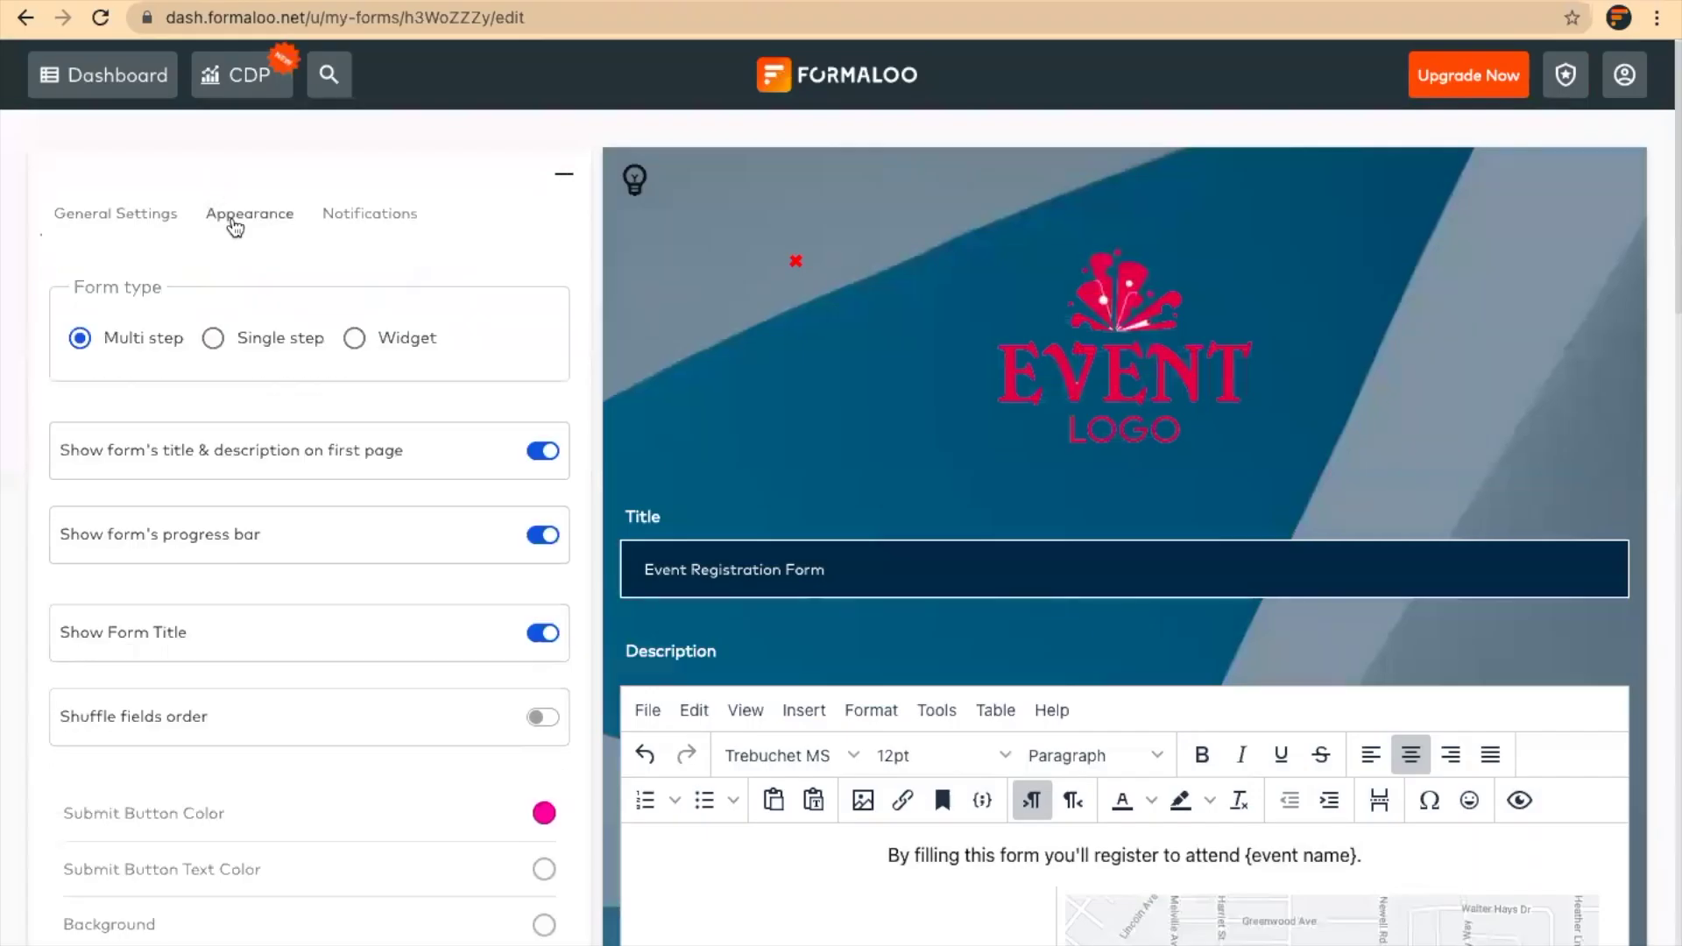
{"action": "left_click", "coordinate": [282, 345]}
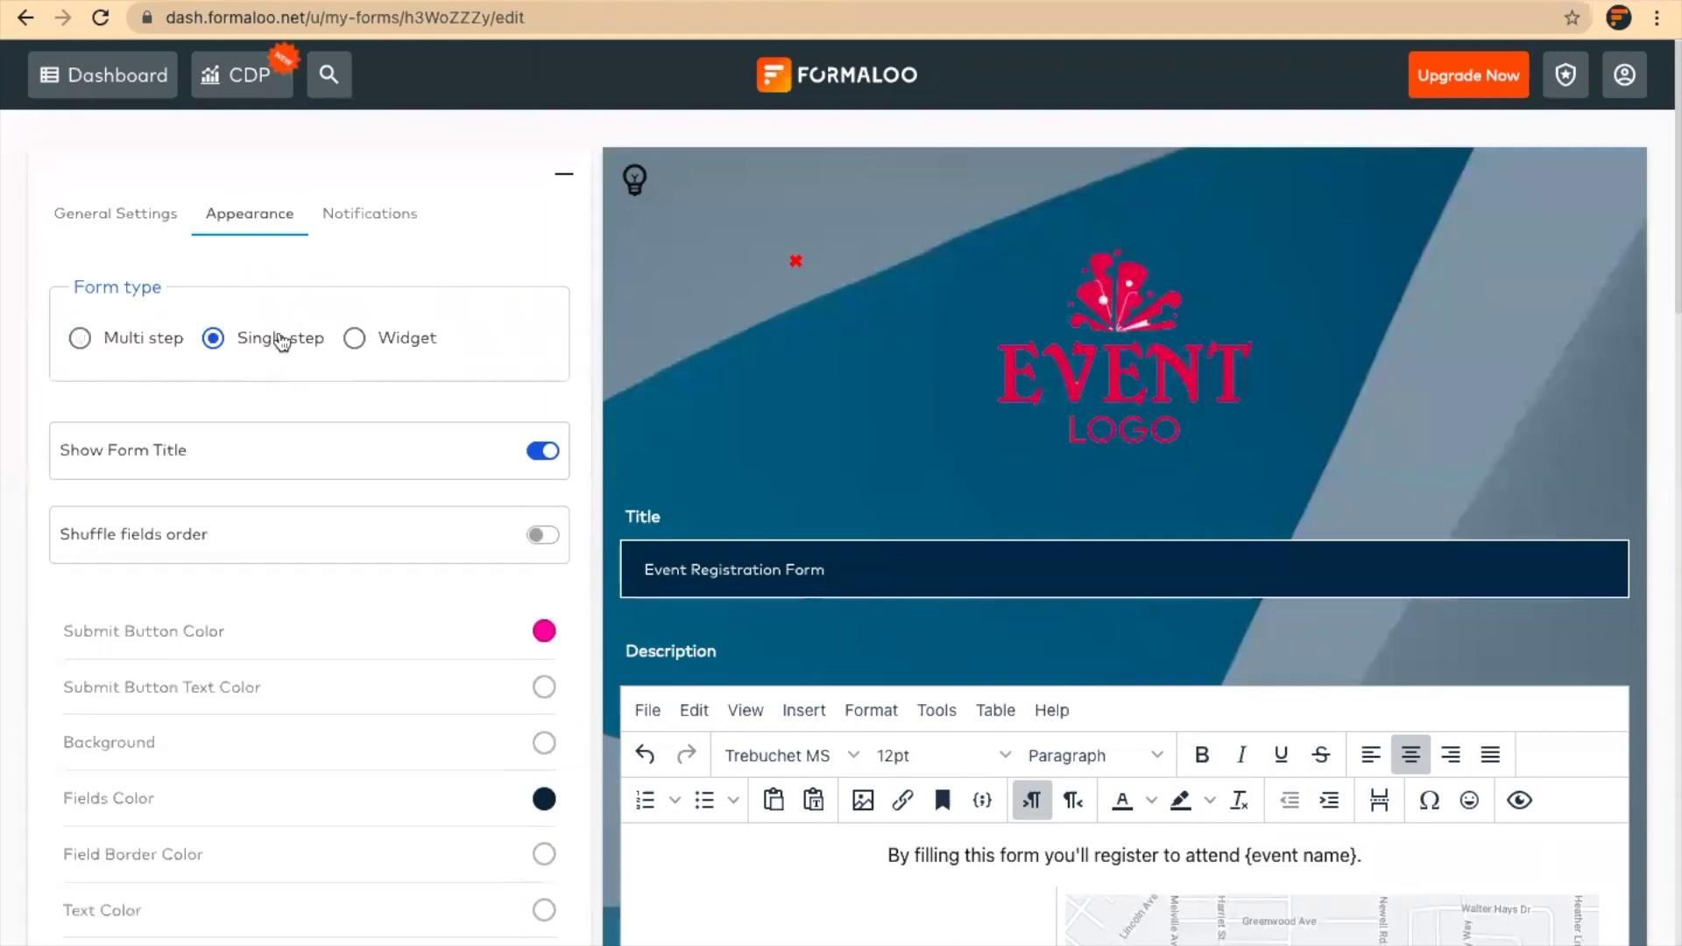
{"action": "scroll", "coordinate": [280, 339], "scroll_direction": "down", "scroll_amount": 7}
{"action": "scroll", "coordinate": [281, 340], "scroll_direction": "down", "scroll_amount": 4}
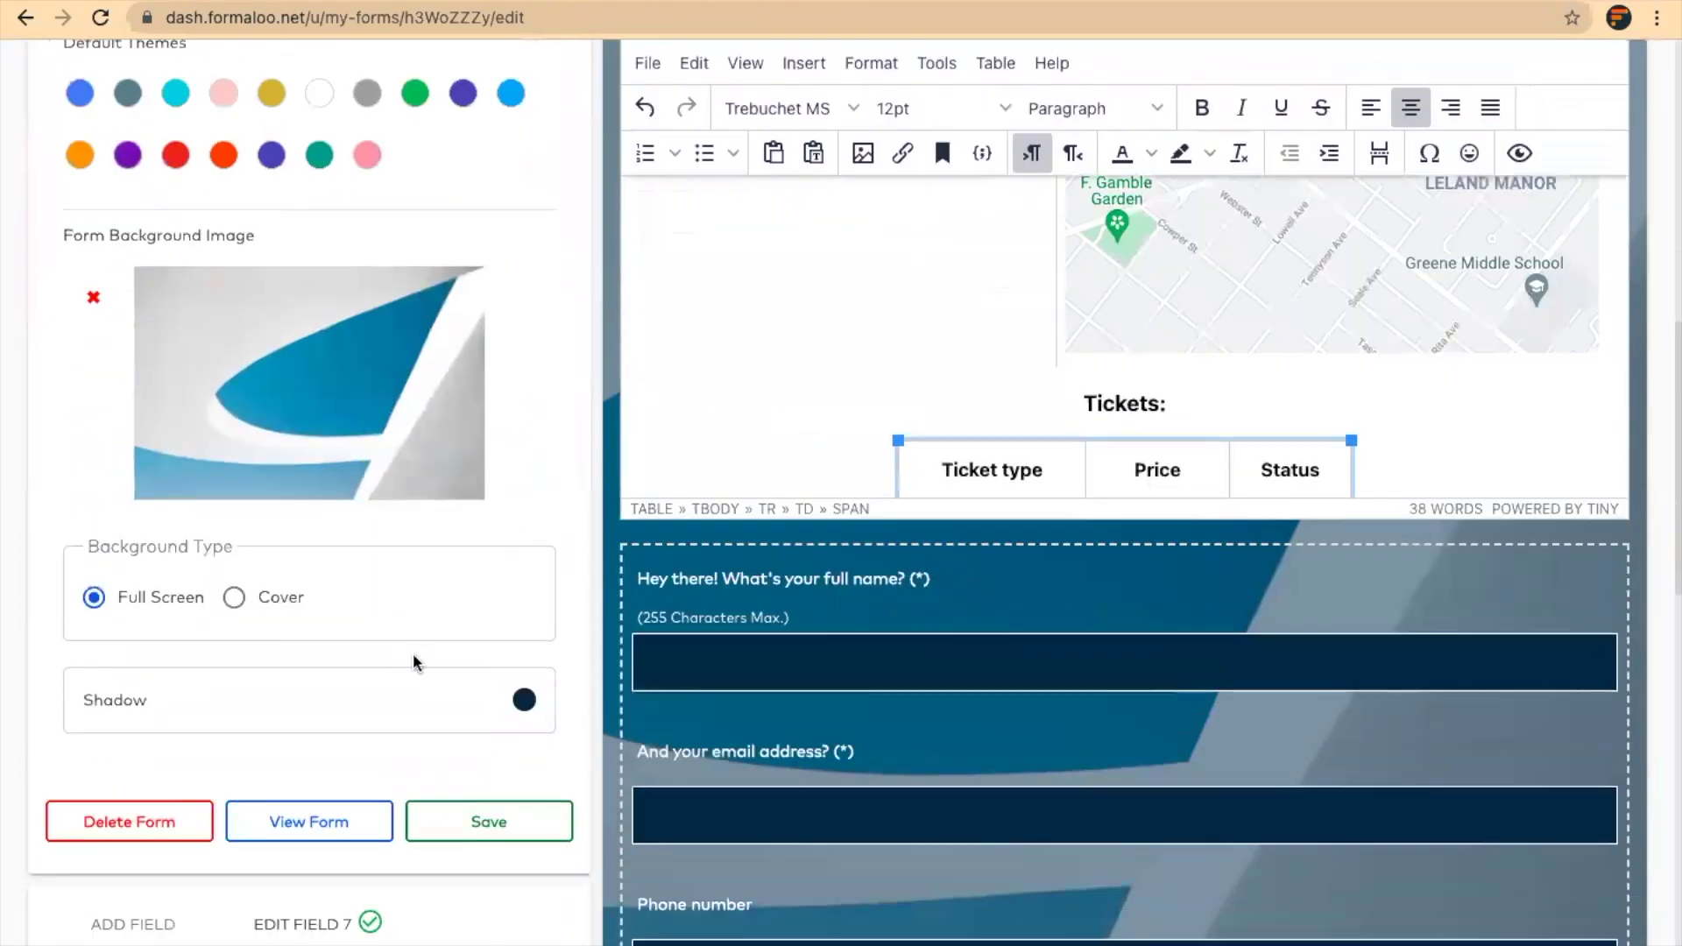
{"action": "left_click", "coordinate": [478, 831]}
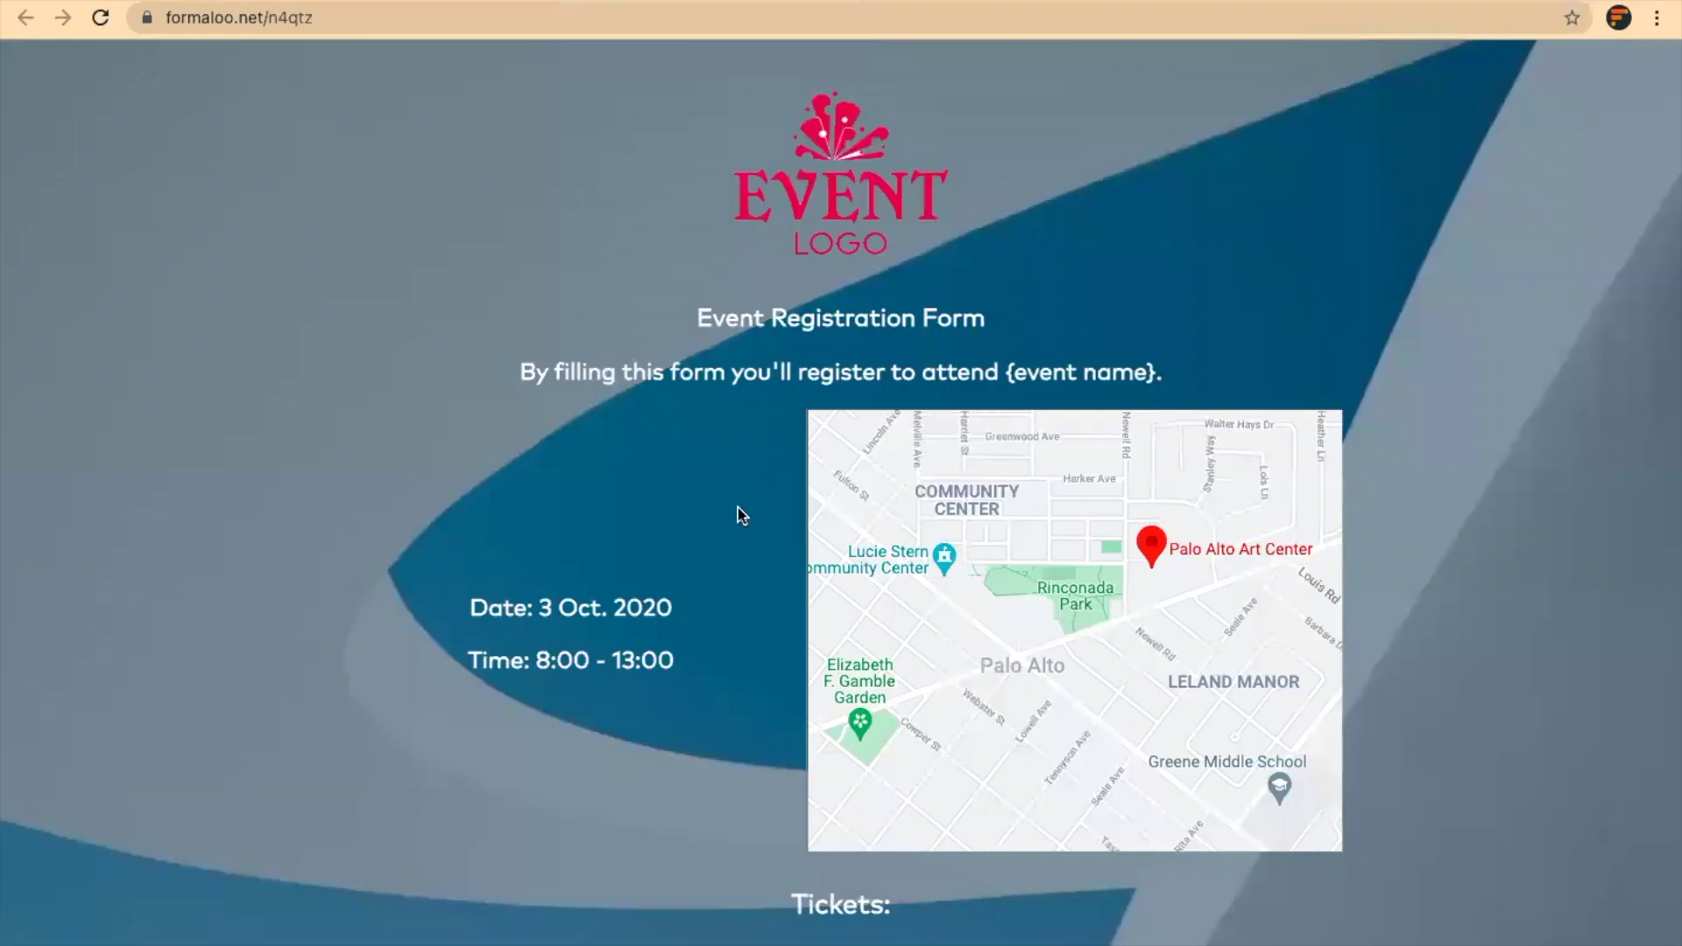
{"action": "scroll", "coordinate": [738, 507], "scroll_direction": "down", "scroll_amount": 6}
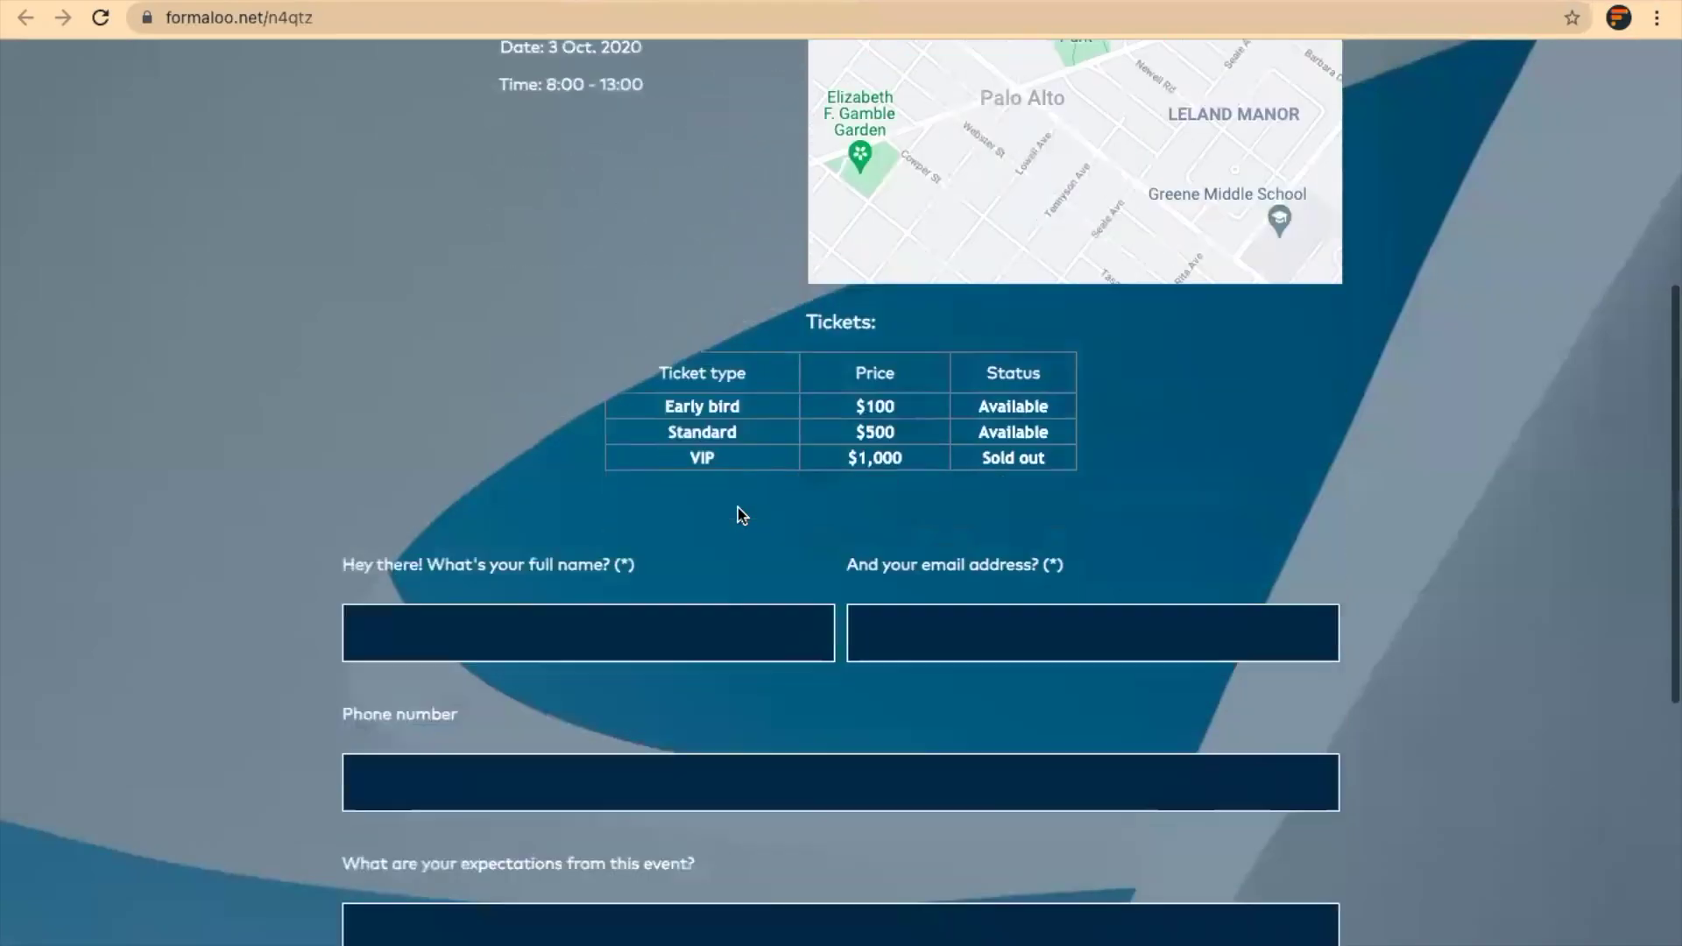
{"action": "scroll", "coordinate": [738, 507], "scroll_direction": "down", "scroll_amount": 10}
{"action": "scroll", "coordinate": [738, 507], "scroll_direction": "up", "scroll_amount": 15}
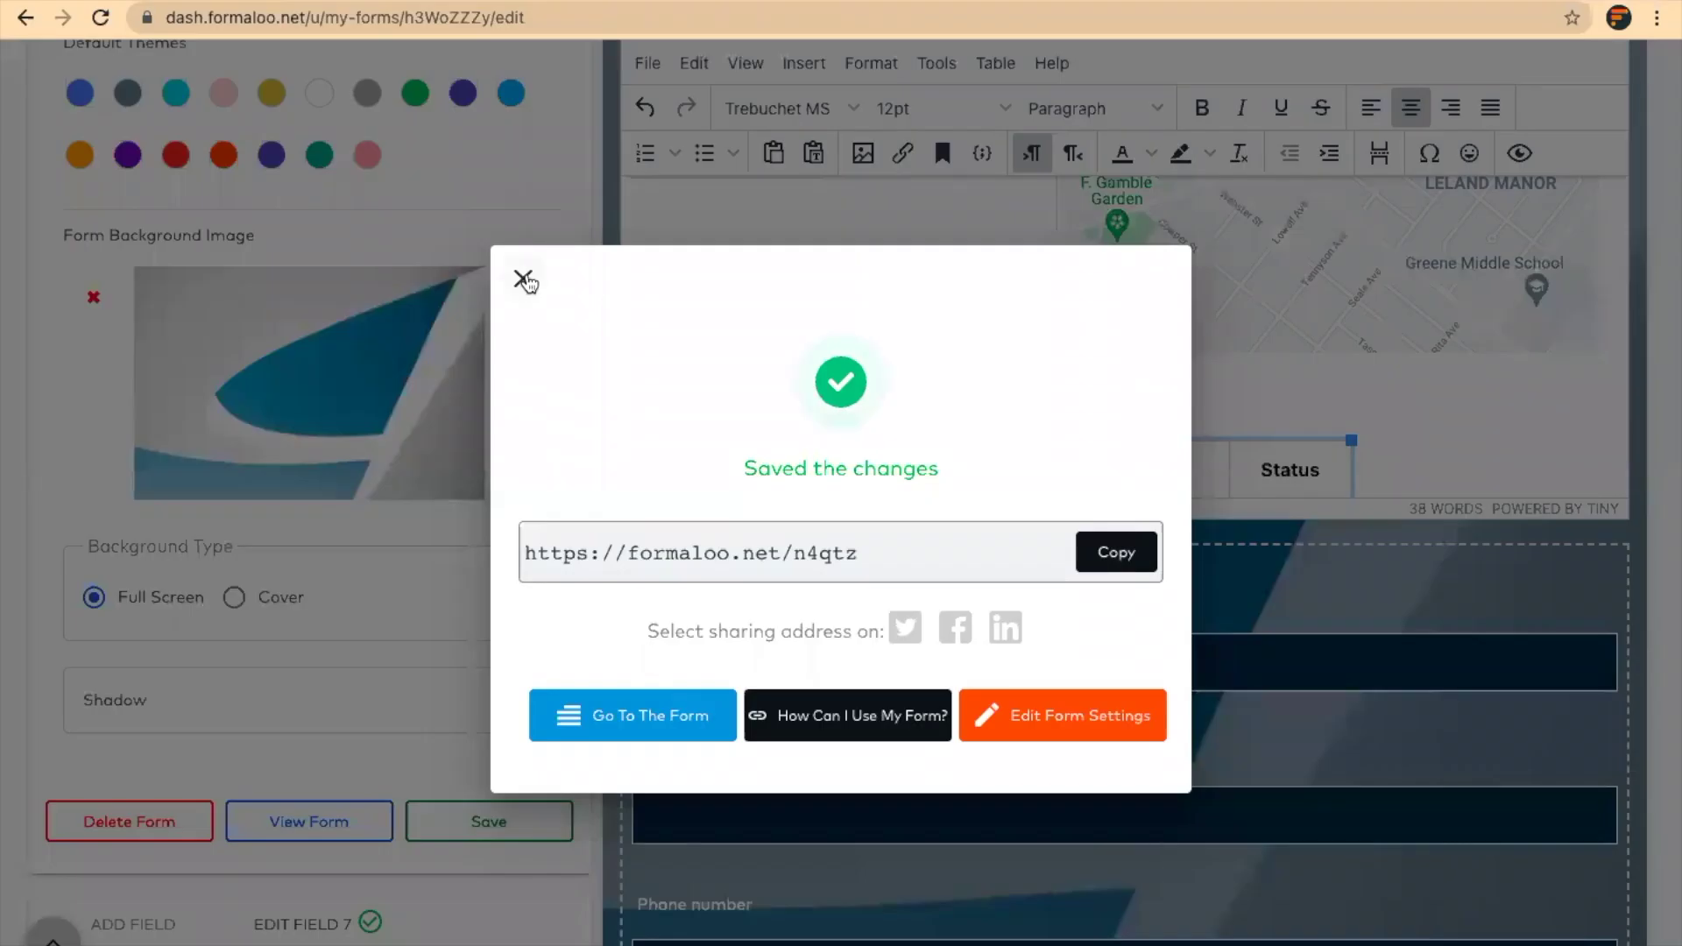
{"action": "left_click", "coordinate": [525, 280]}
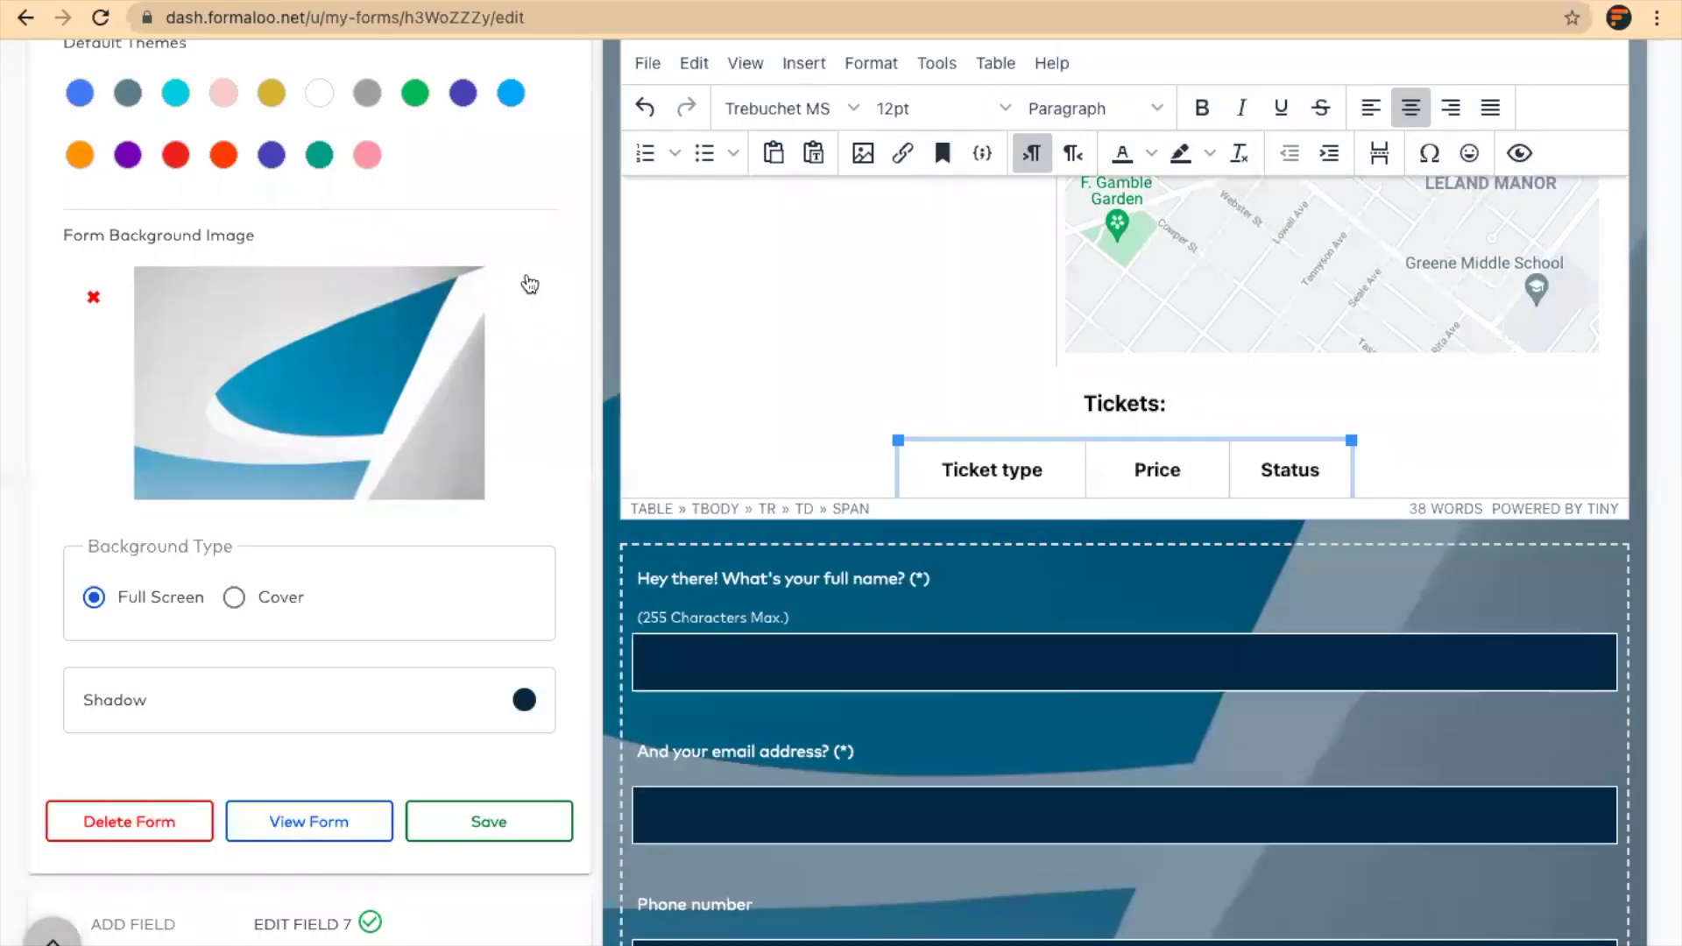
Set the layout back to Multi step and save the form
{"action": "left_click", "coordinate": [154, 209]}
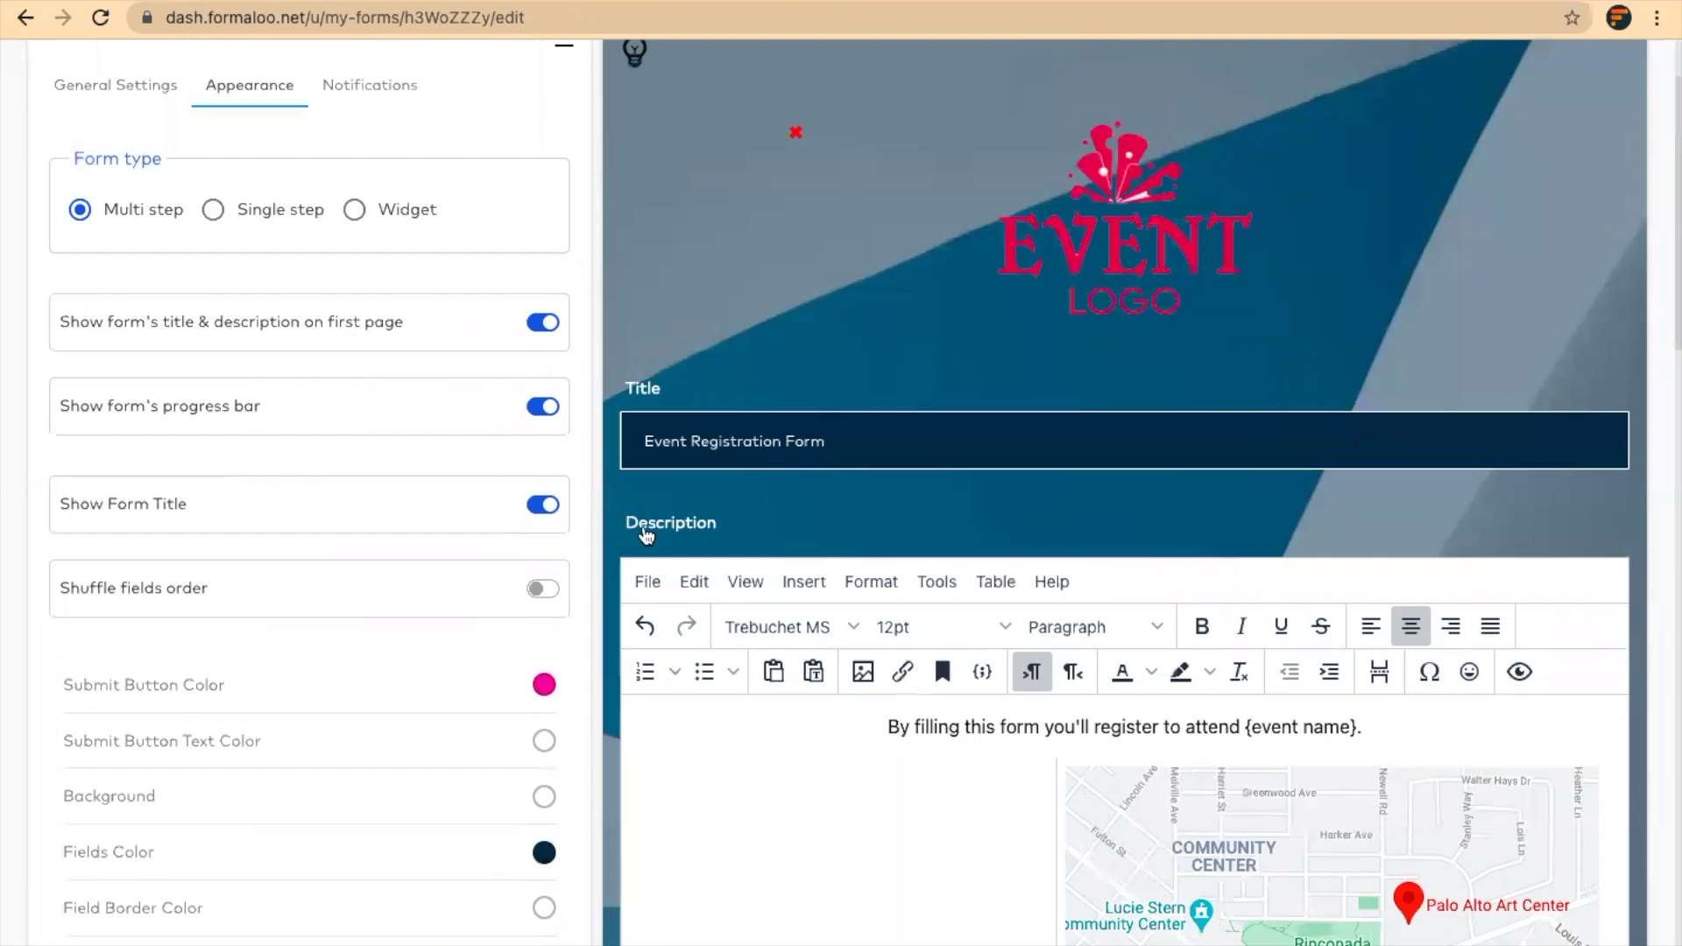
{"action": "scroll", "coordinate": [646, 534], "scroll_direction": "down", "scroll_amount": 8}
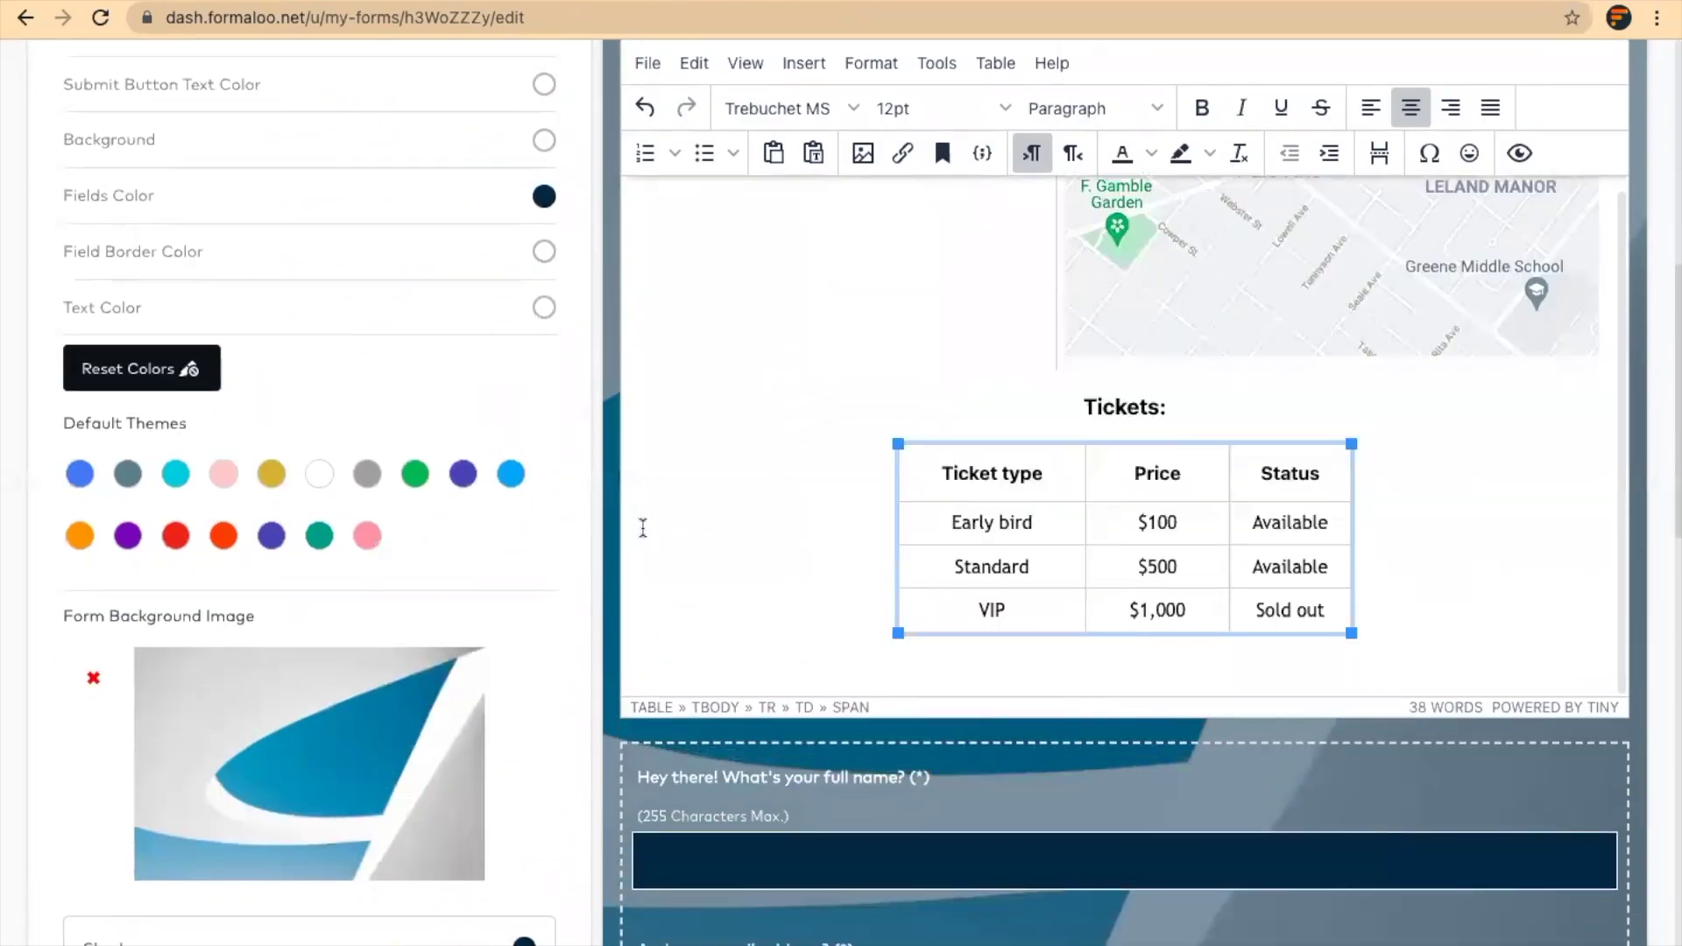
{"action": "scroll", "coordinate": [643, 527], "scroll_direction": "down", "scroll_amount": 3}
{"action": "left_click", "coordinate": [515, 818]}
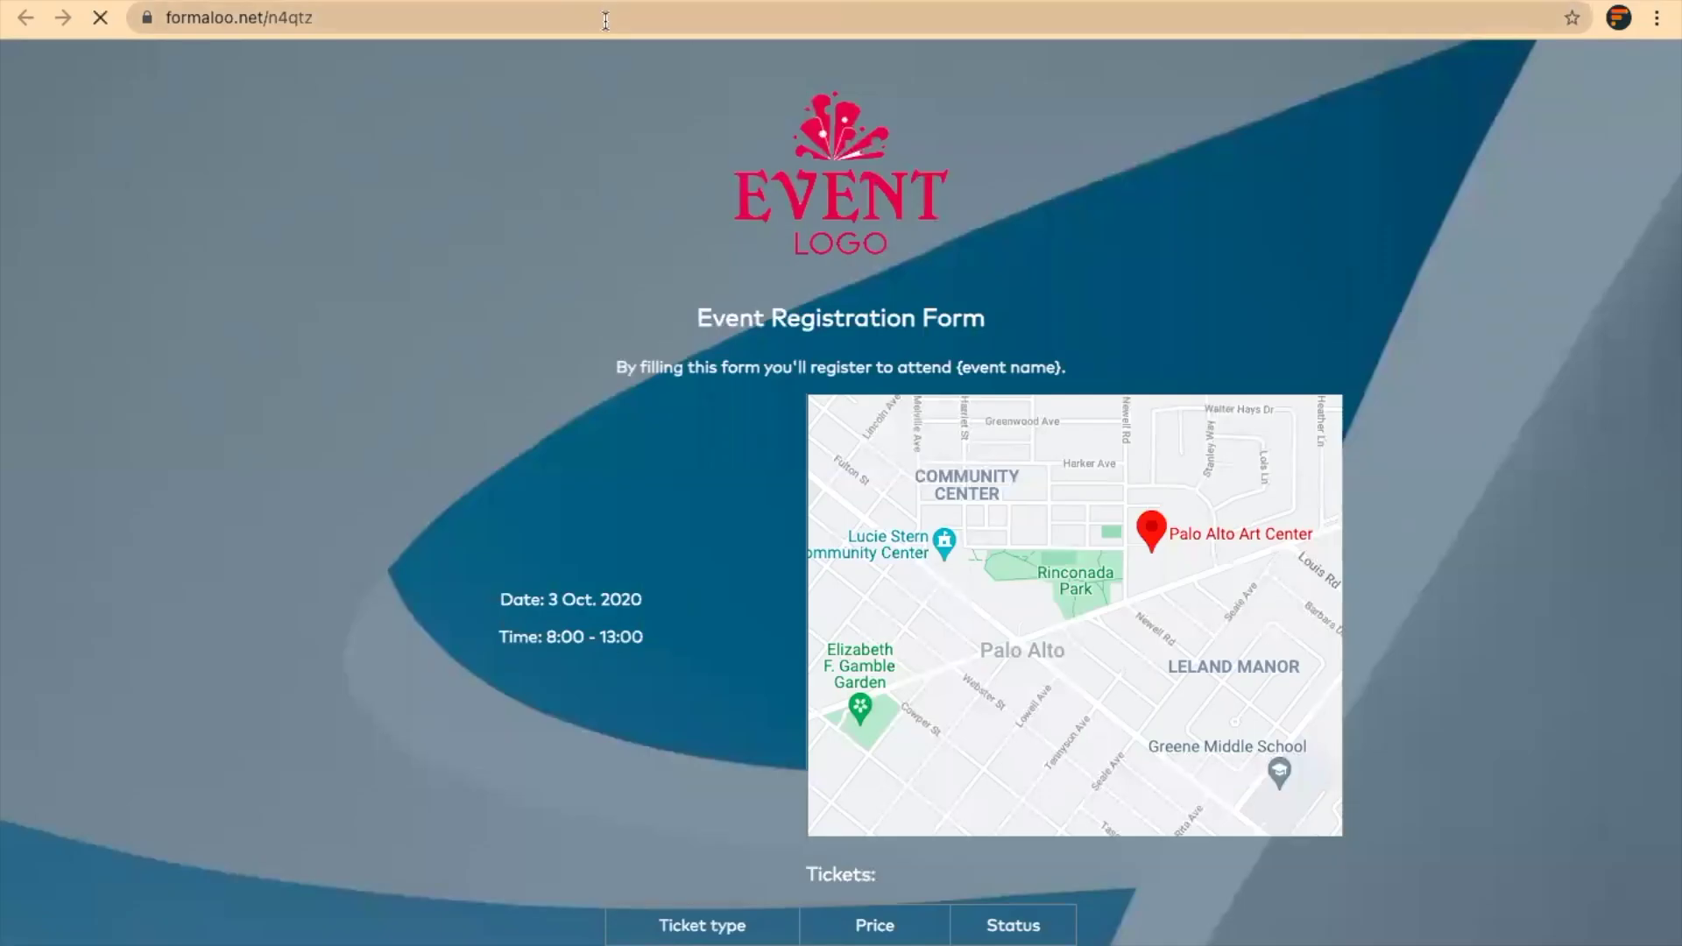
Select the live form's formaloo.net/n4qtz address and review the page
{"action": "left_click", "coordinate": [606, 20]}
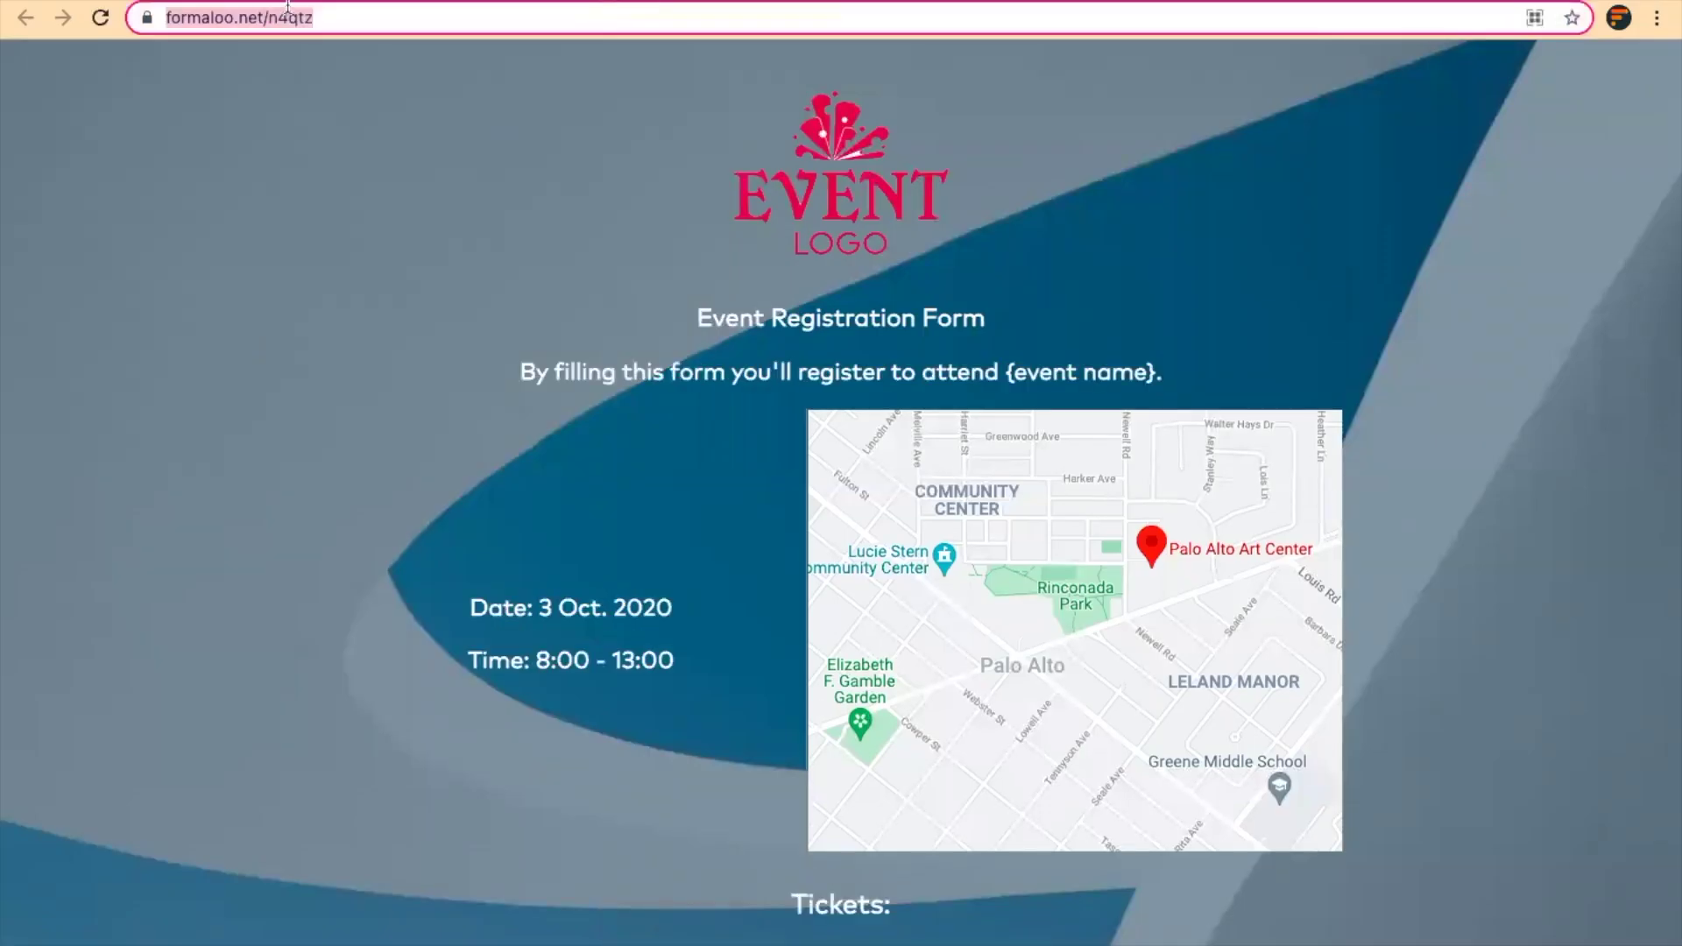
{"action": "scroll", "coordinate": [752, 517], "scroll_direction": "down", "scroll_amount": 4}
{"action": "scroll", "coordinate": [752, 517], "scroll_direction": "up", "scroll_amount": 4}
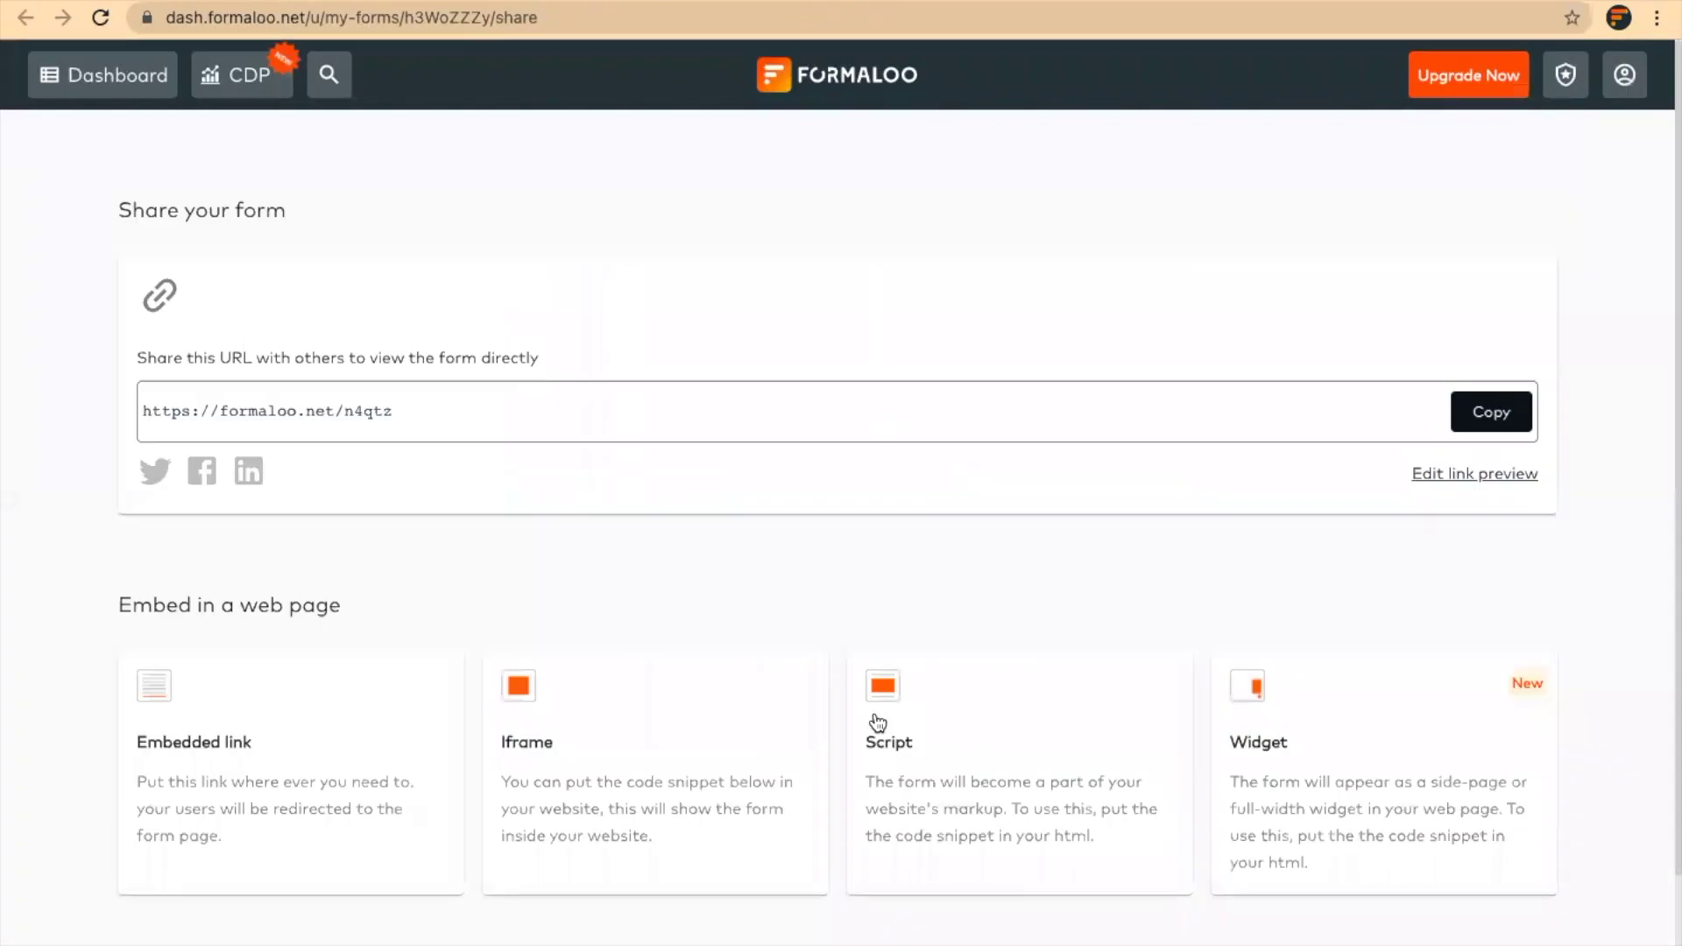
Copy the form's Script embed code, then close the embed and saved-changes dialogs
{"action": "left_click", "coordinate": [937, 794]}
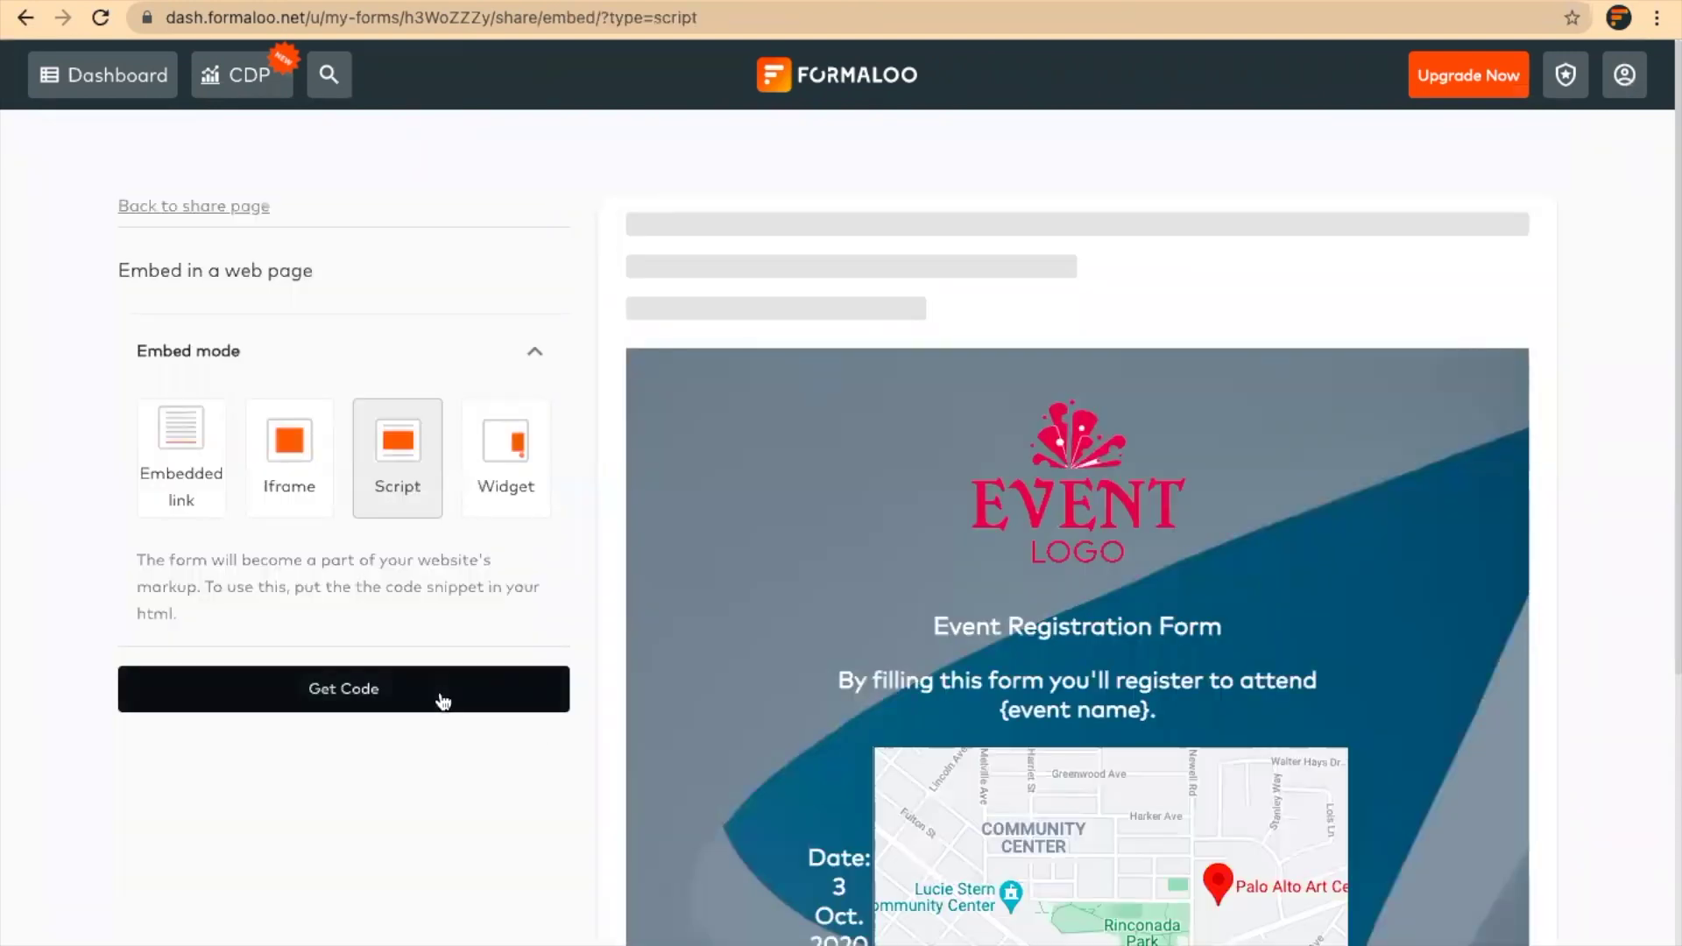
{"action": "left_click", "coordinate": [442, 700]}
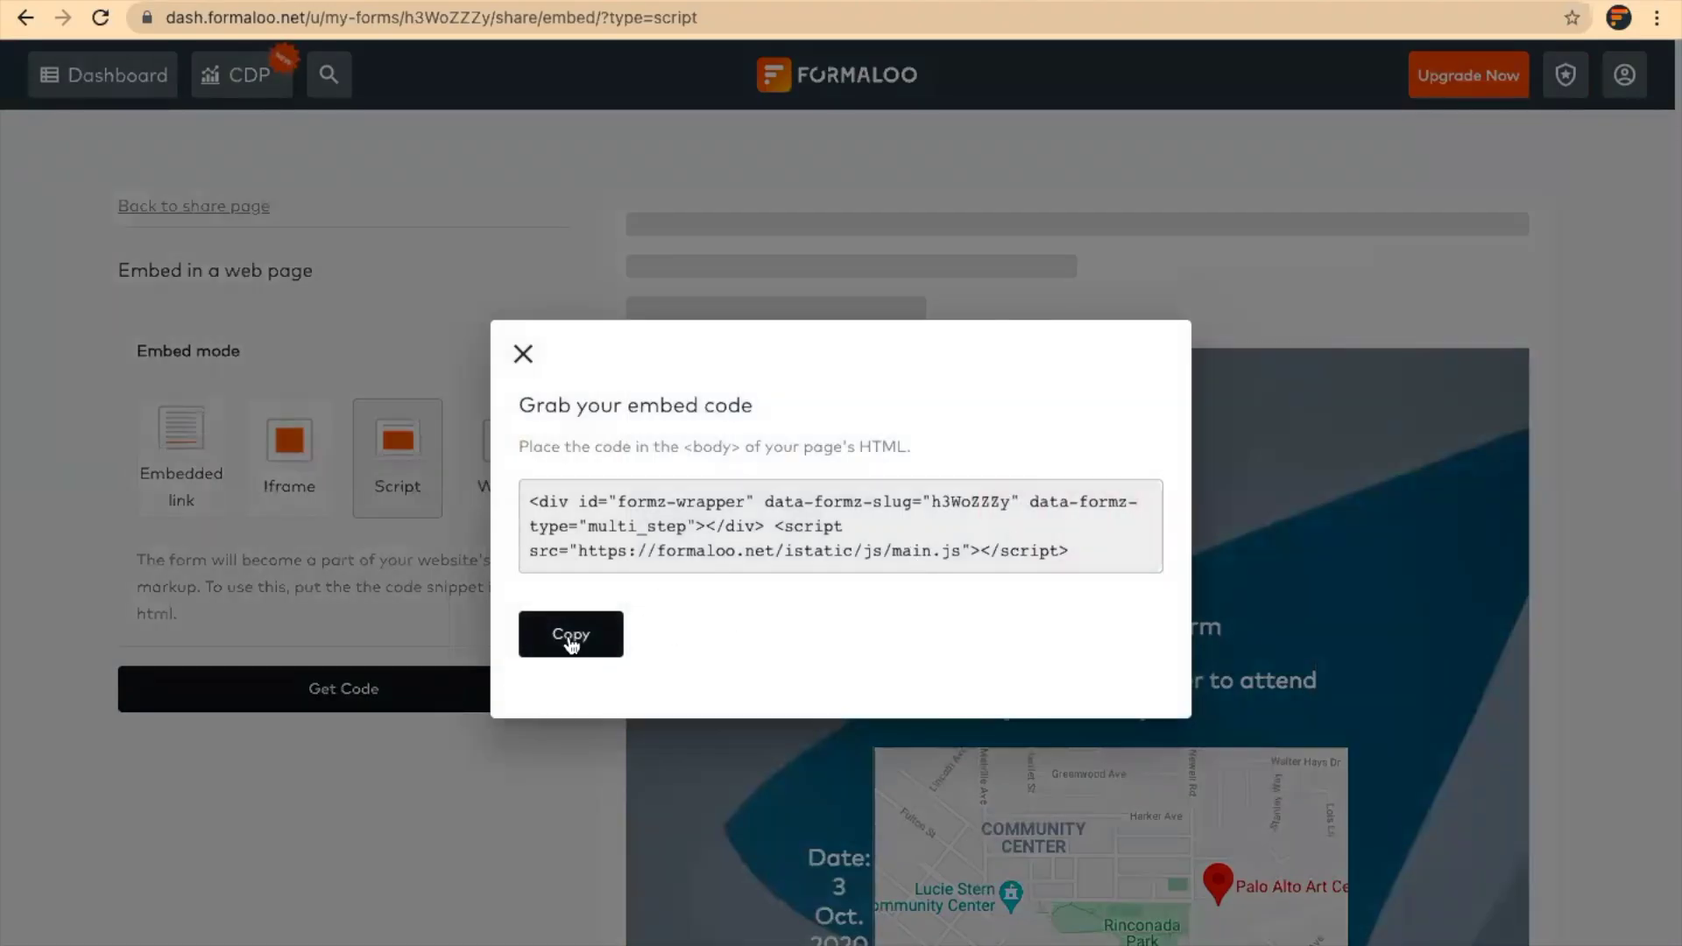
{"action": "left_click", "coordinate": [571, 638]}
{"action": "left_click", "coordinate": [523, 359]}
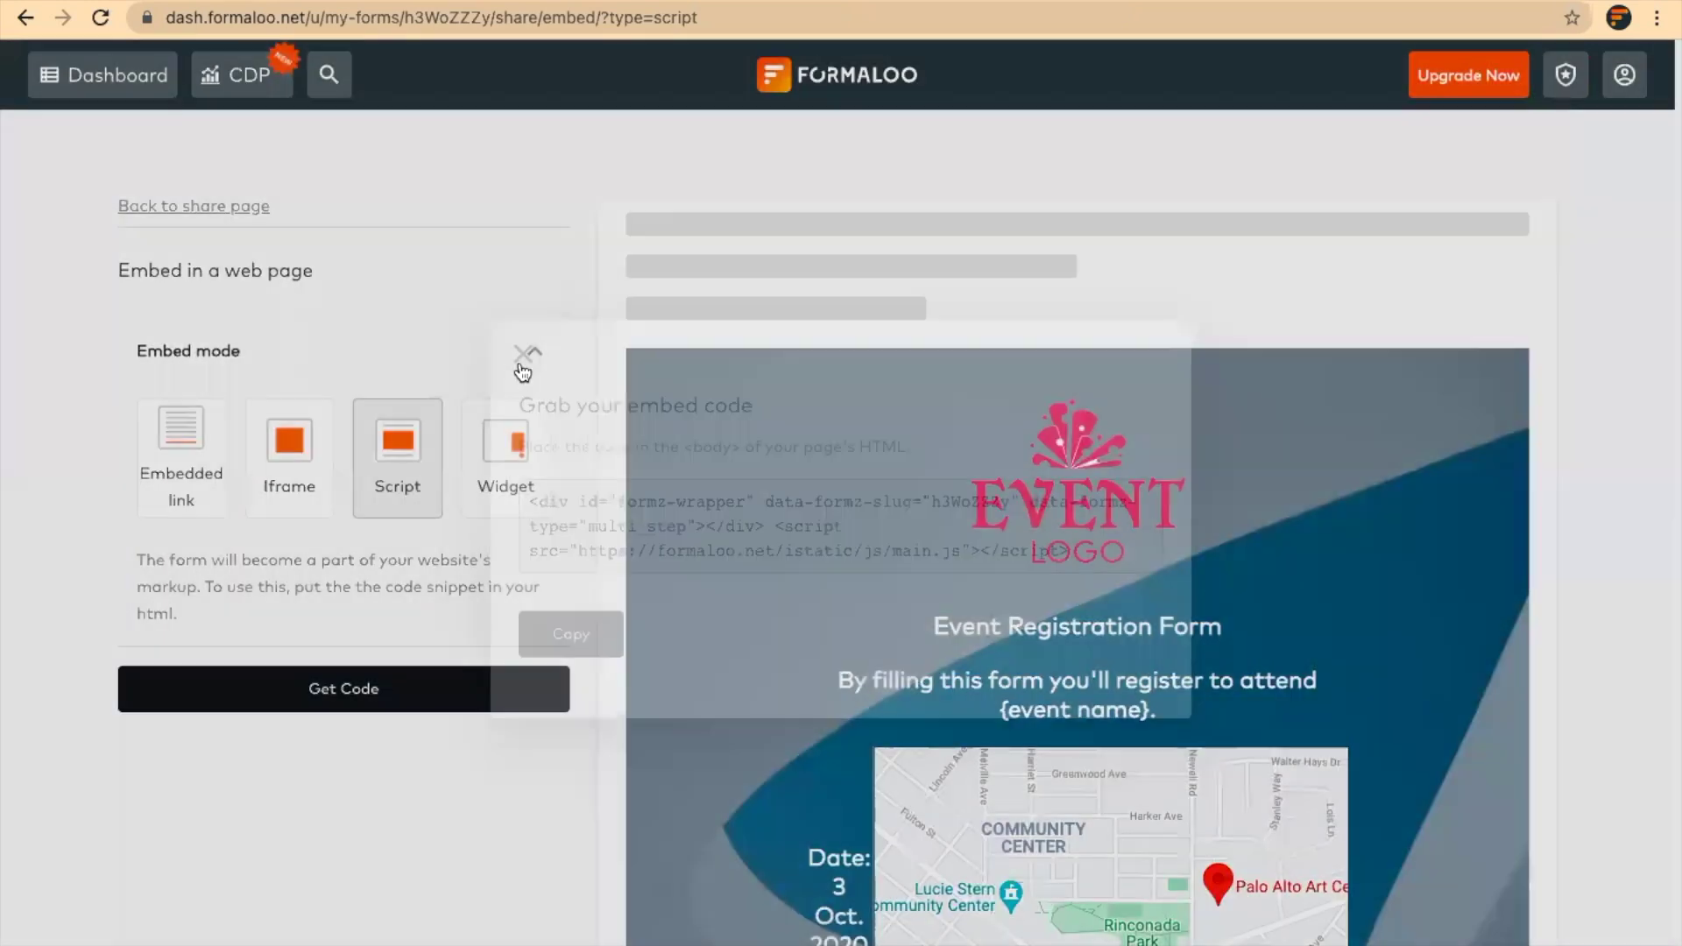
{"action": "scroll", "coordinate": [534, 367], "scroll_direction": "down", "scroll_amount": 1}
{"action": "scroll", "coordinate": [996, 524], "scroll_direction": "down", "scroll_amount": 3}
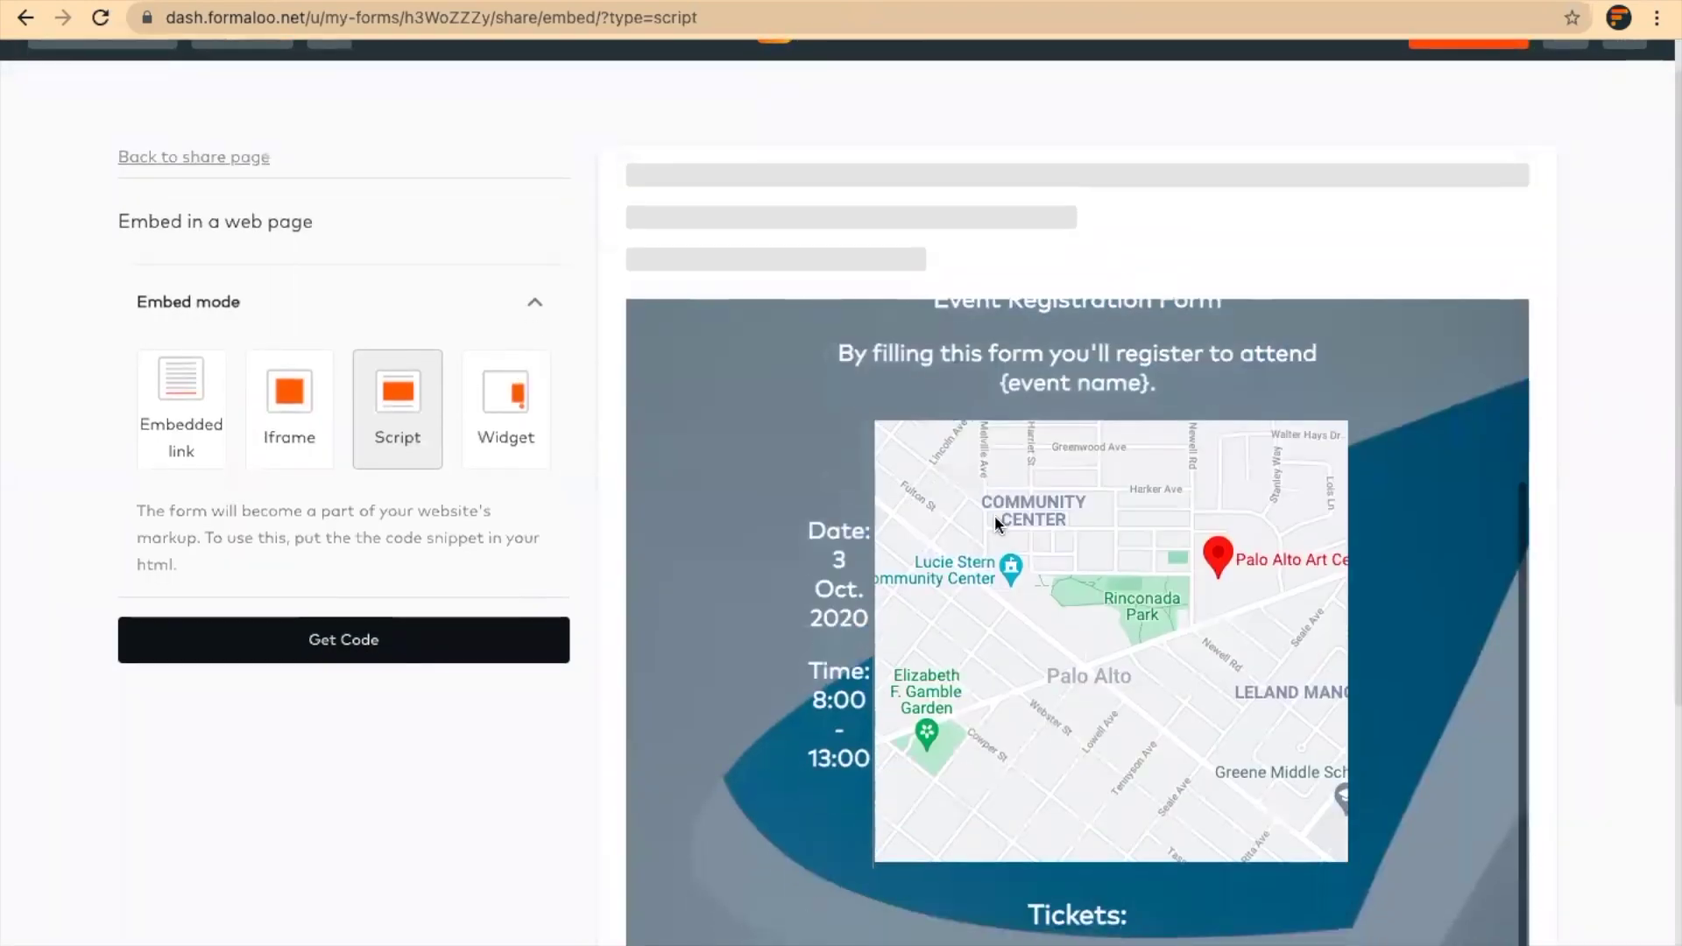
{"action": "scroll", "coordinate": [997, 524], "scroll_direction": "up", "scroll_amount": 3}
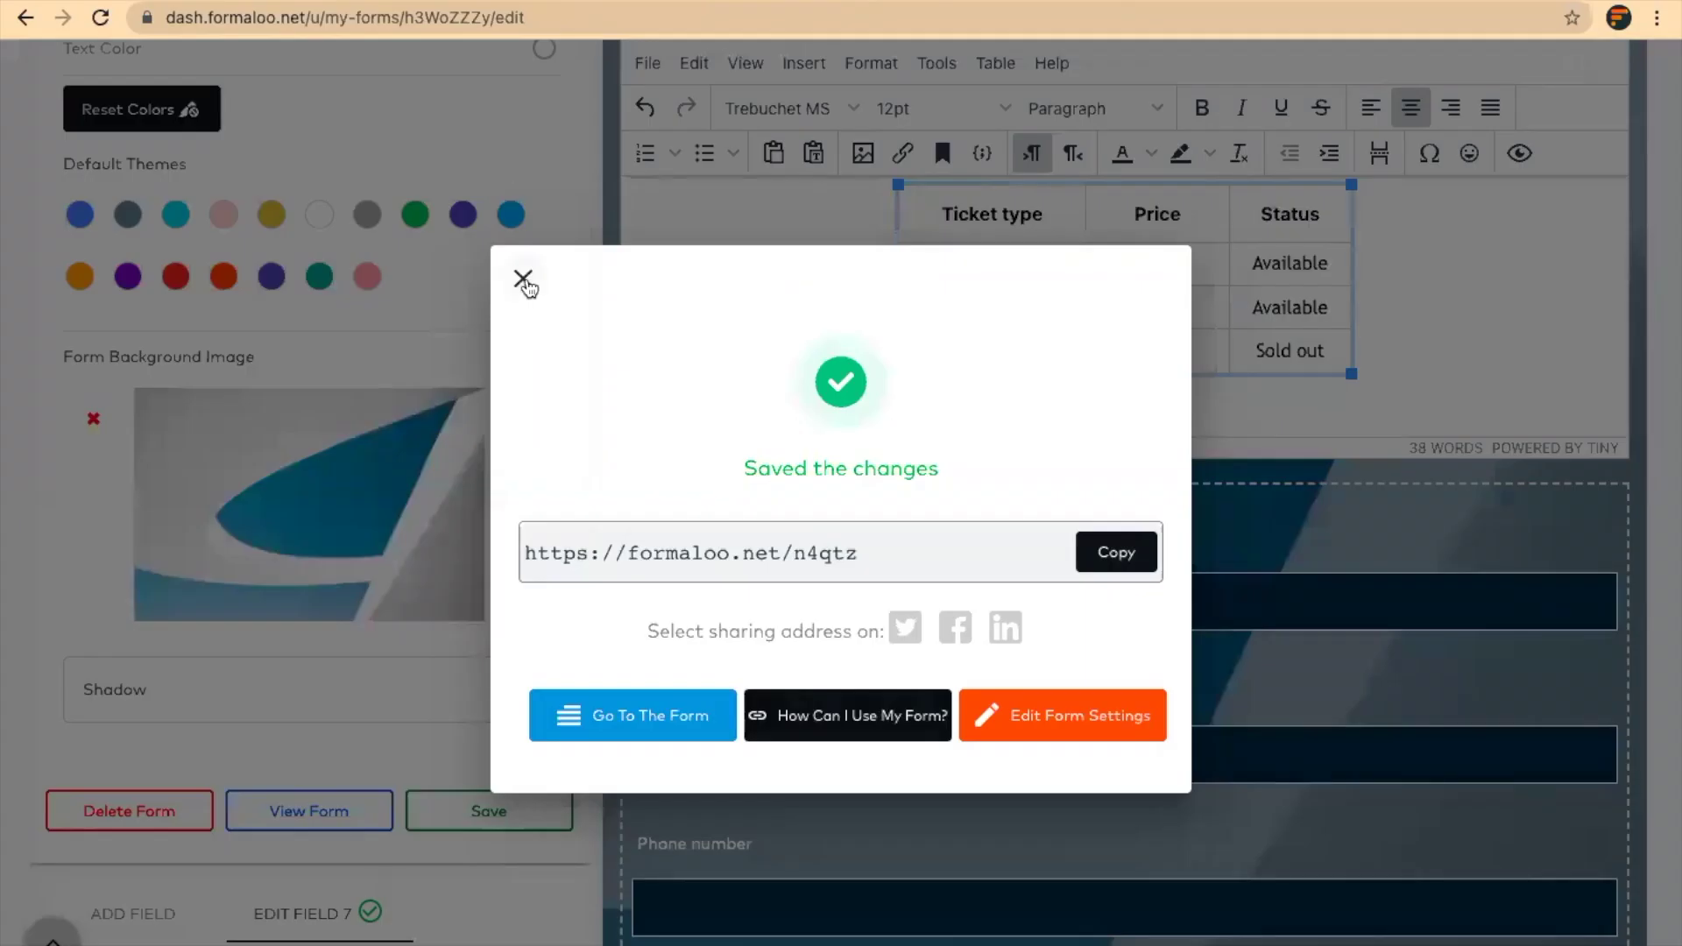
{"action": "left_click", "coordinate": [523, 279]}
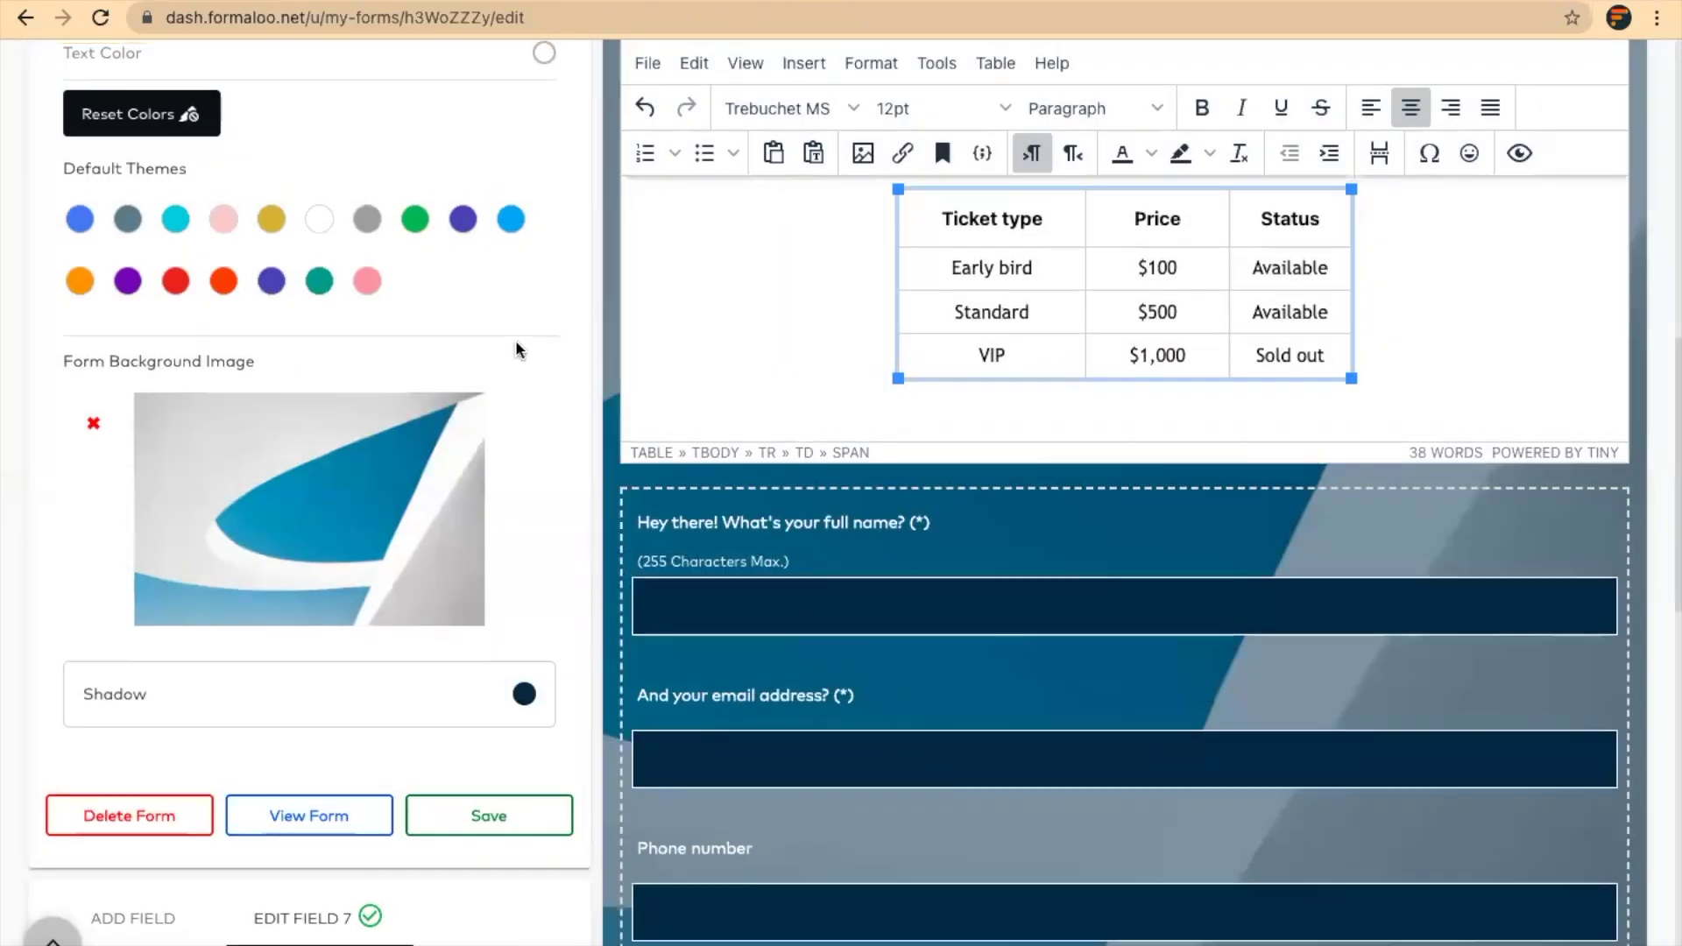
Collapse the General Settings panel to leave the Discount code field's settings visible
{"action": "scroll", "coordinate": [515, 346], "scroll_direction": "up", "scroll_amount": 6}
{"action": "scroll", "coordinate": [517, 349], "scroll_direction": "up", "scroll_amount": 5}
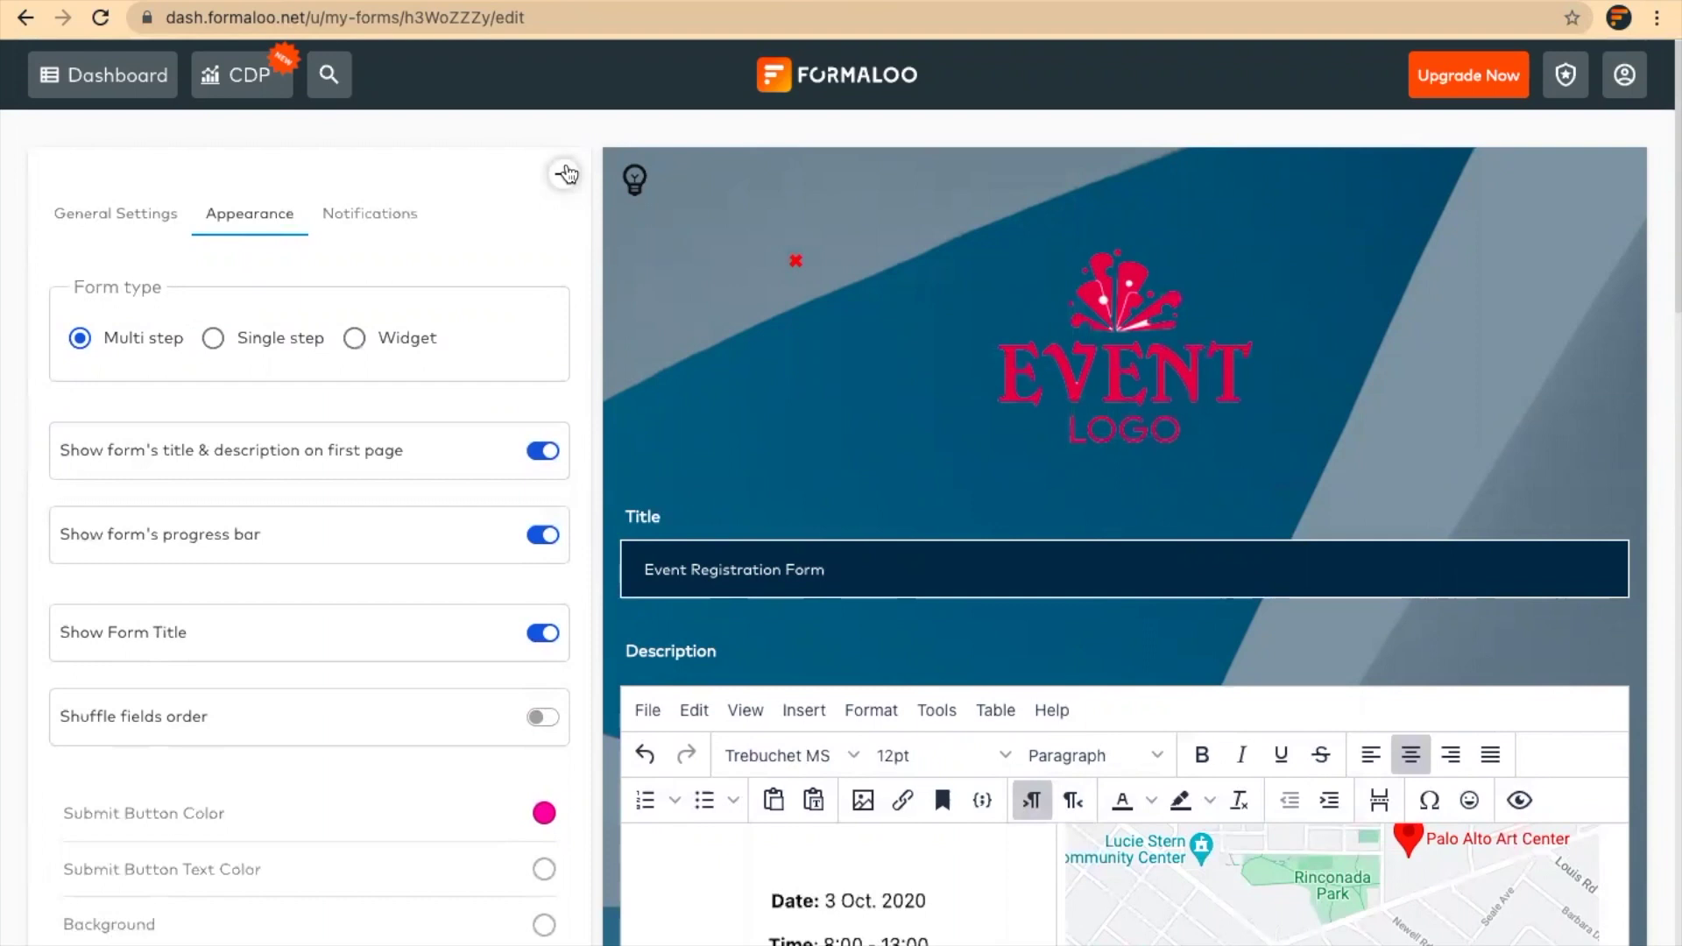
{"action": "left_click", "coordinate": [136, 215]}
{"action": "left_click", "coordinate": [565, 177]}
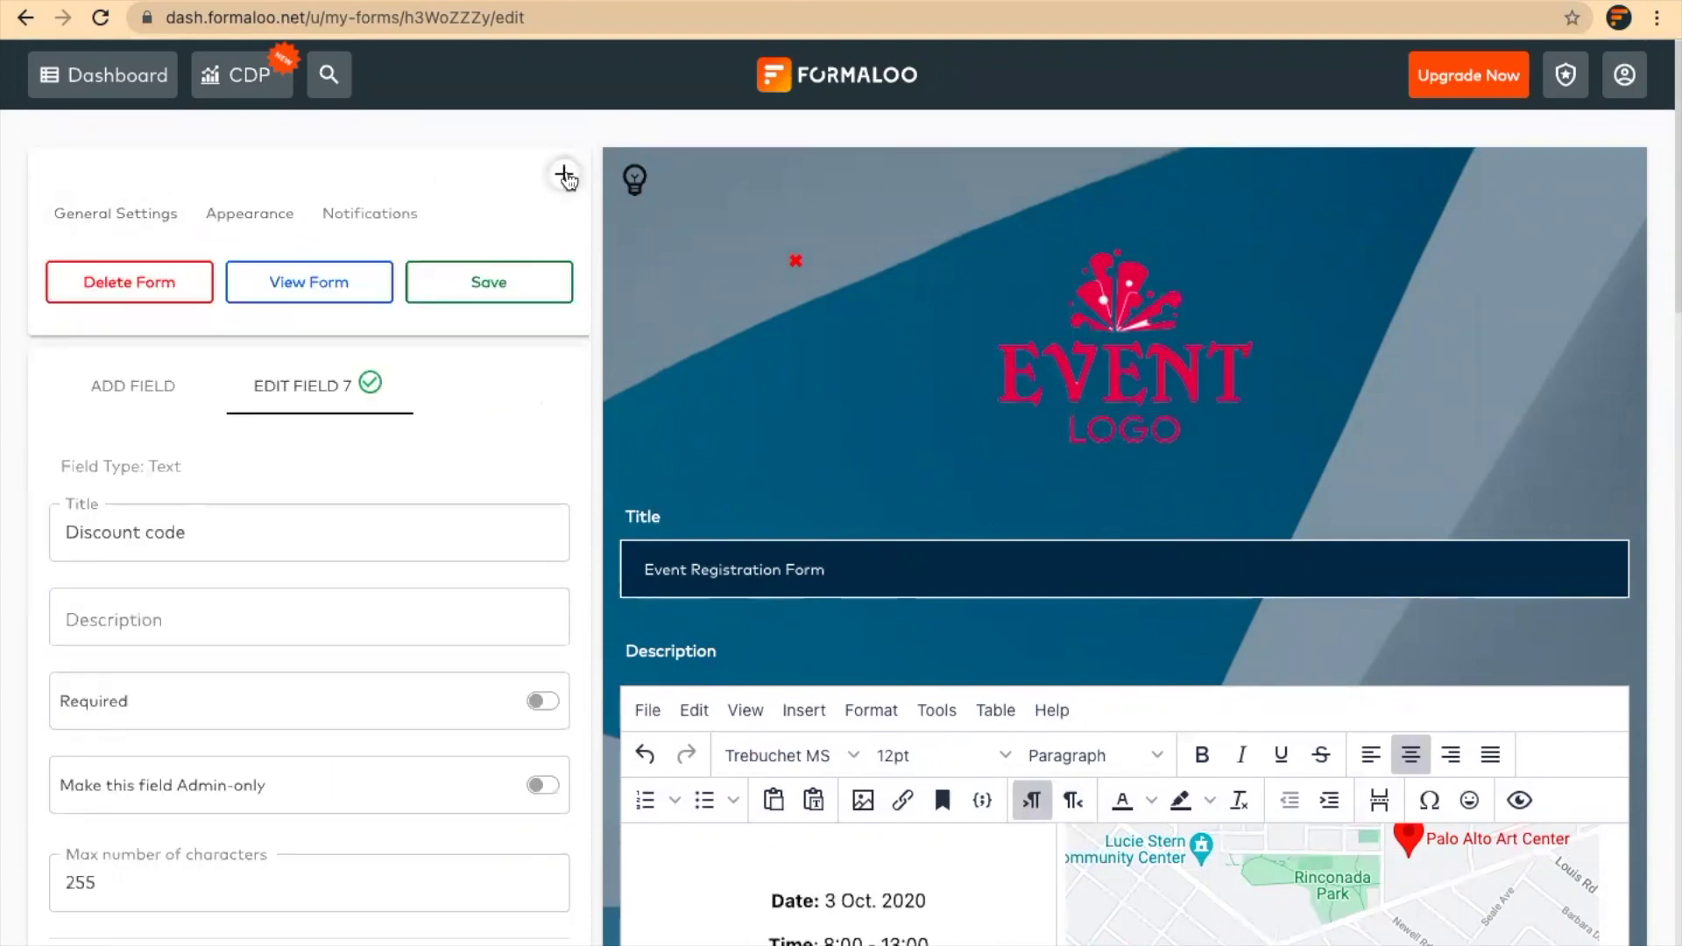
Change the Early bird price from 100 to 80 in the description's ticket table
{"action": "scroll", "coordinate": [1028, 604], "scroll_direction": "down", "scroll_amount": 5}
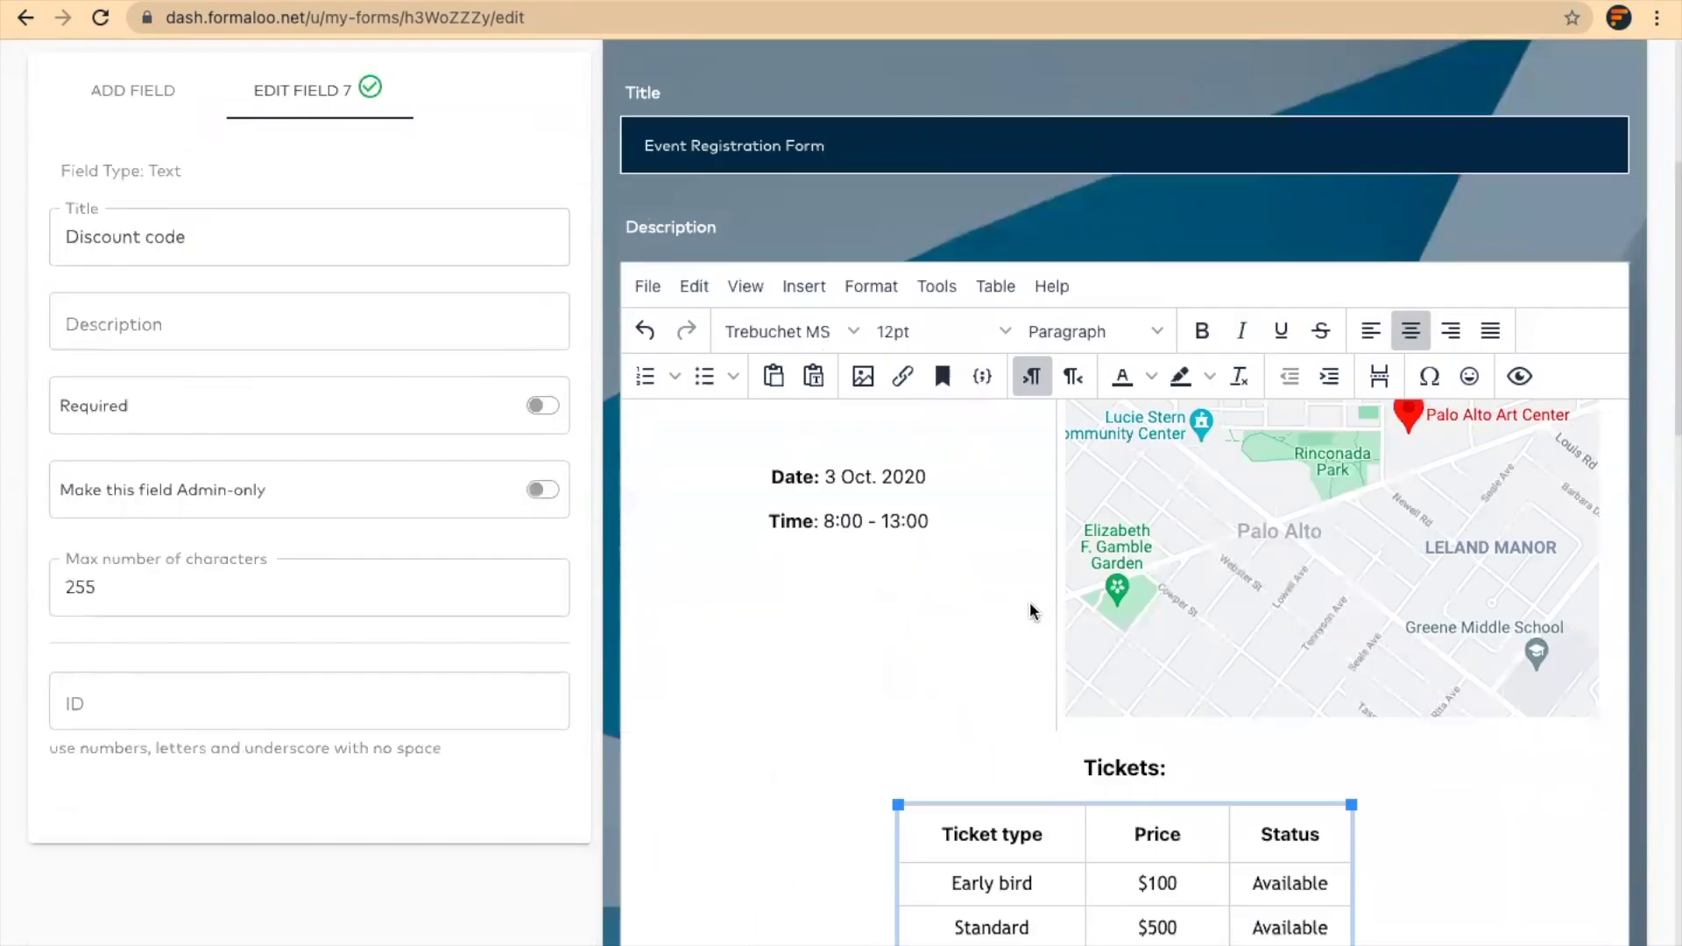
{"action": "scroll", "coordinate": [1030, 611], "scroll_direction": "down", "scroll_amount": 5}
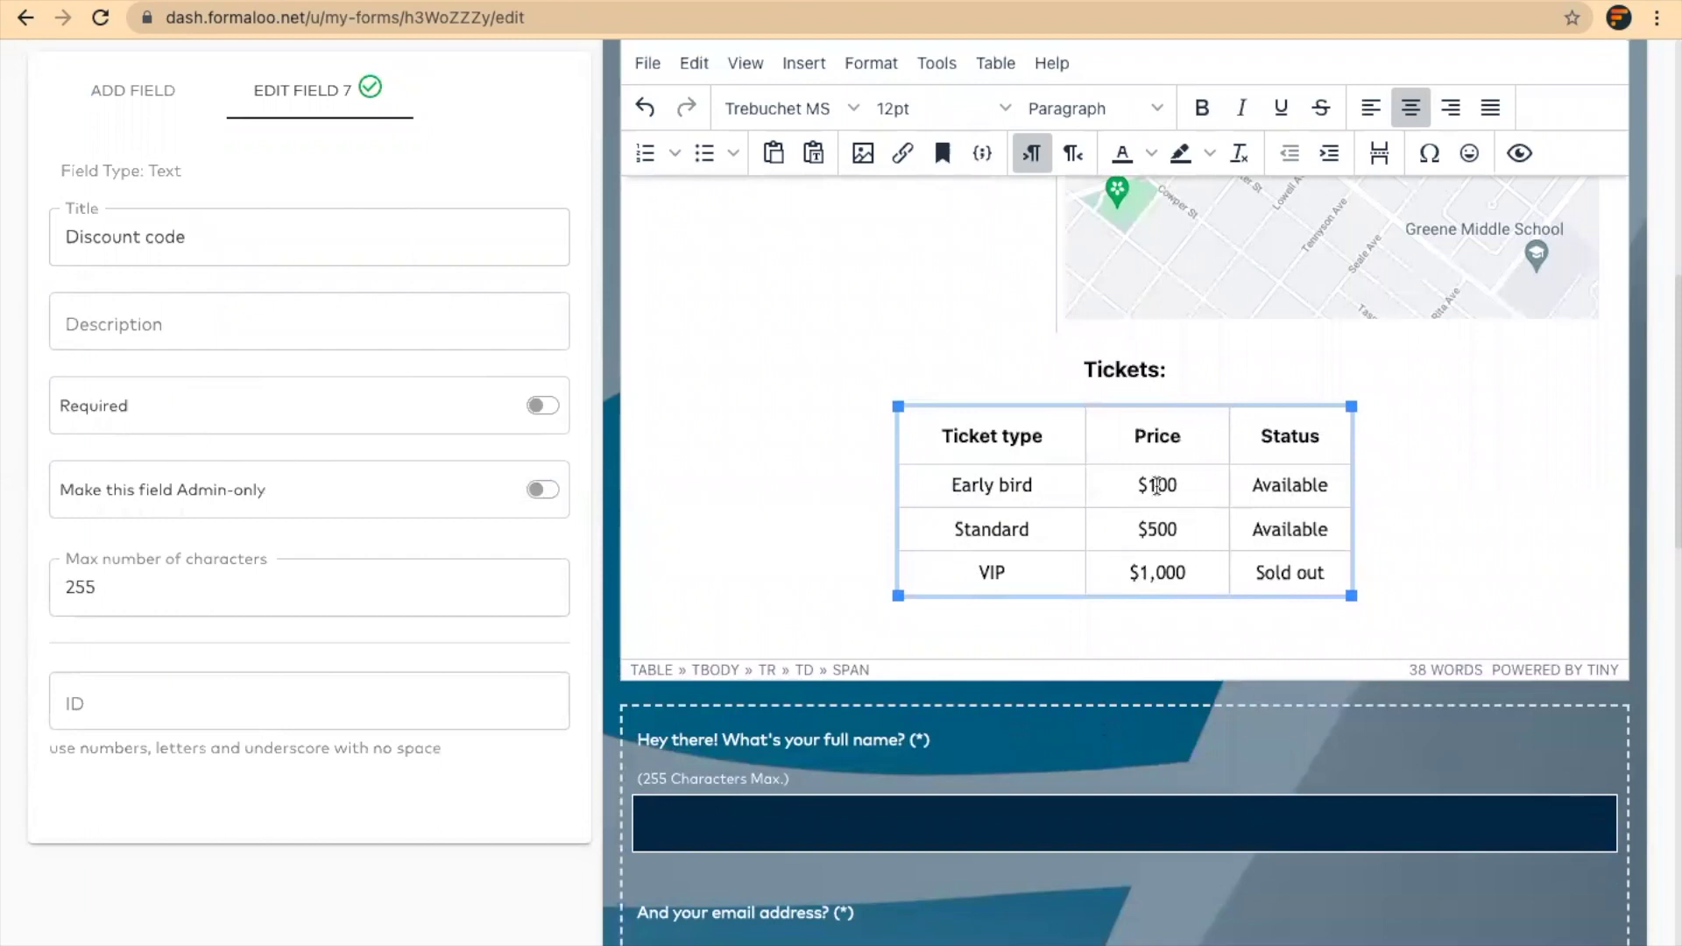
{"action": "left_click", "coordinate": [1157, 485]}
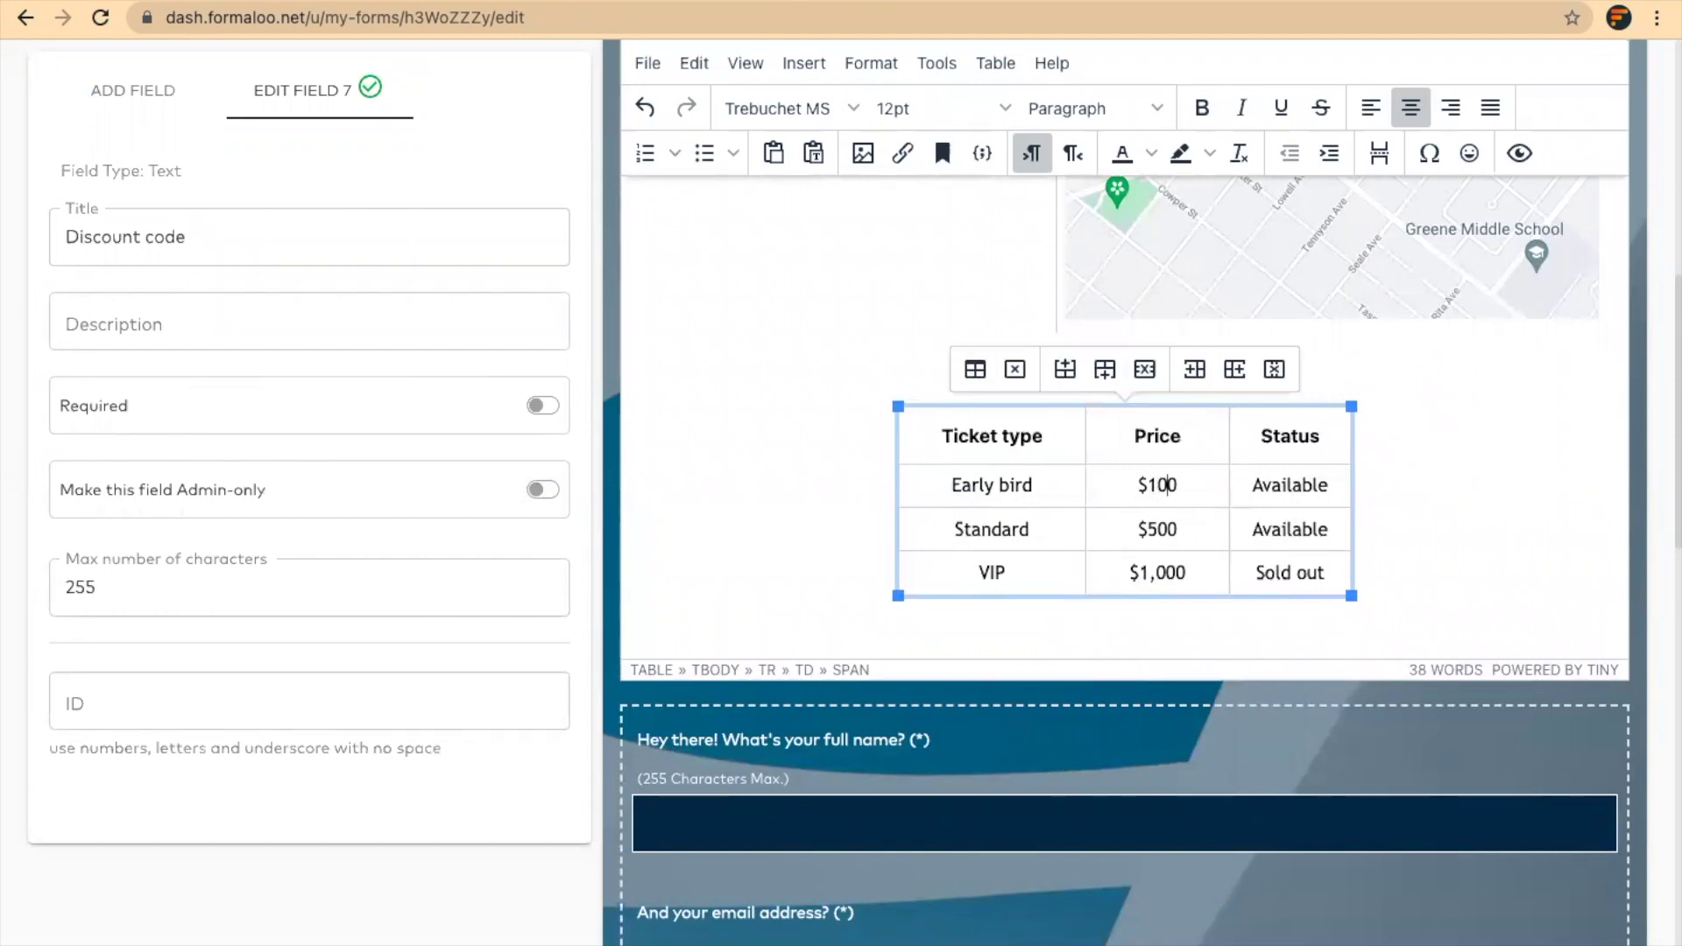
{"action": "double_click", "coordinate": [1165, 484]}
{"action": "type", "text": "80"}
{"action": "scroll", "coordinate": [1052, 637], "scroll_direction": "down", "scroll_amount": 10}
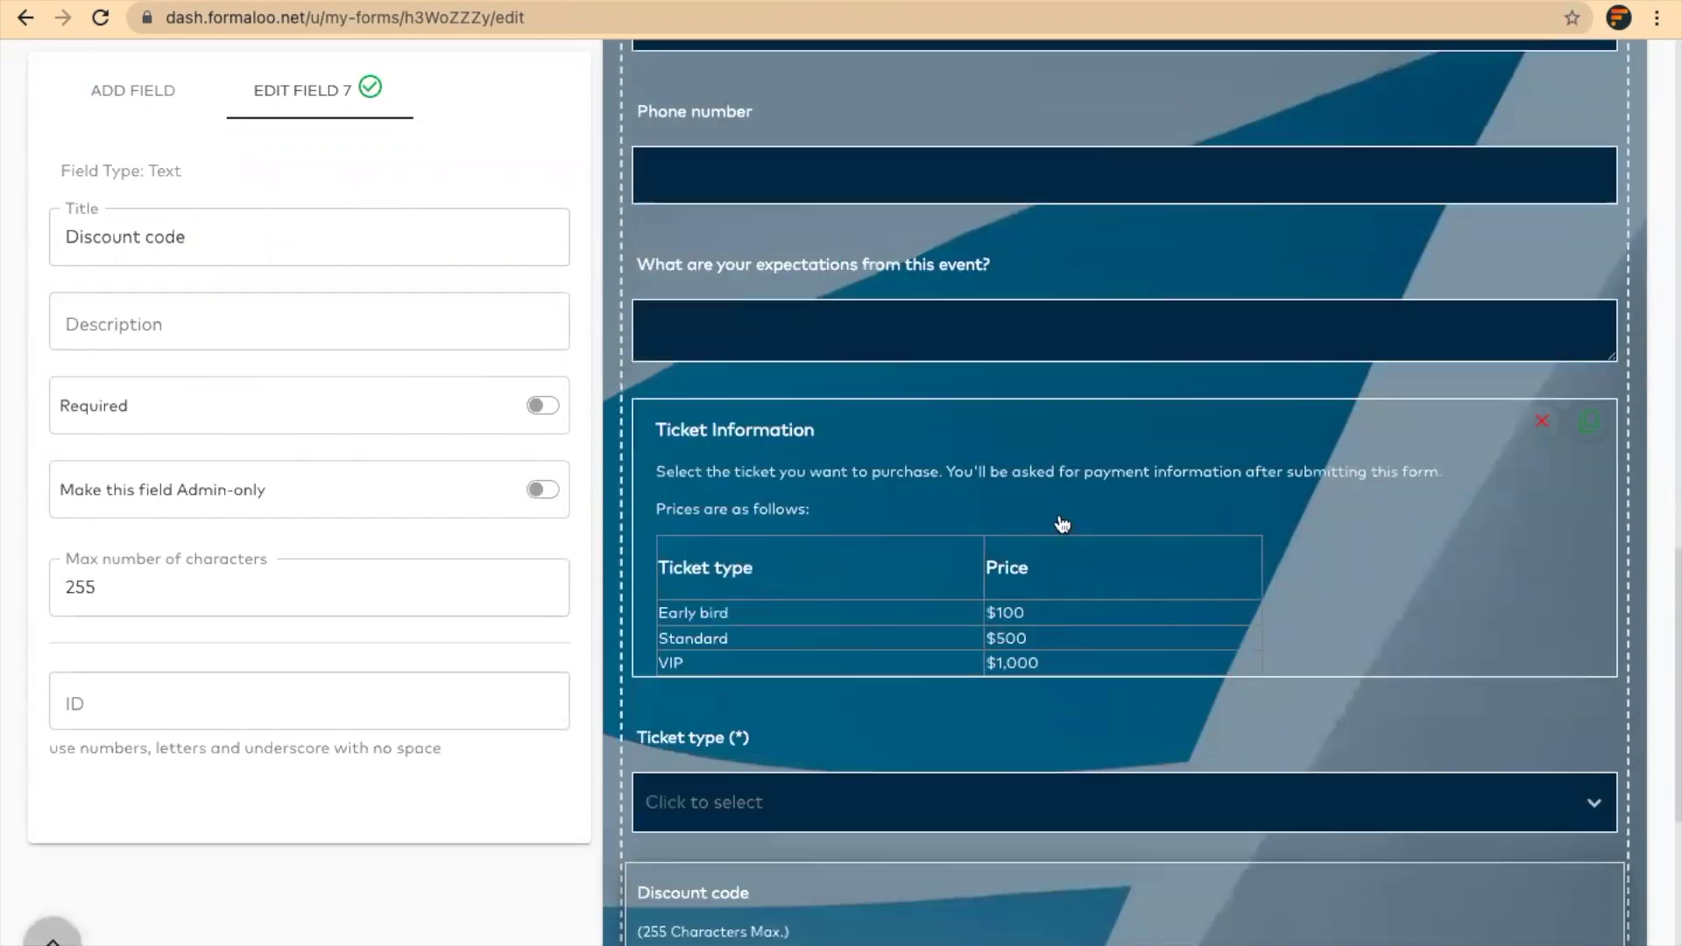
Change Early bird to 80 in the Ticket Information section table and save the form
{"action": "left_click", "coordinate": [1062, 524]}
{"action": "scroll", "coordinate": [390, 744], "scroll_direction": "down", "scroll_amount": 3}
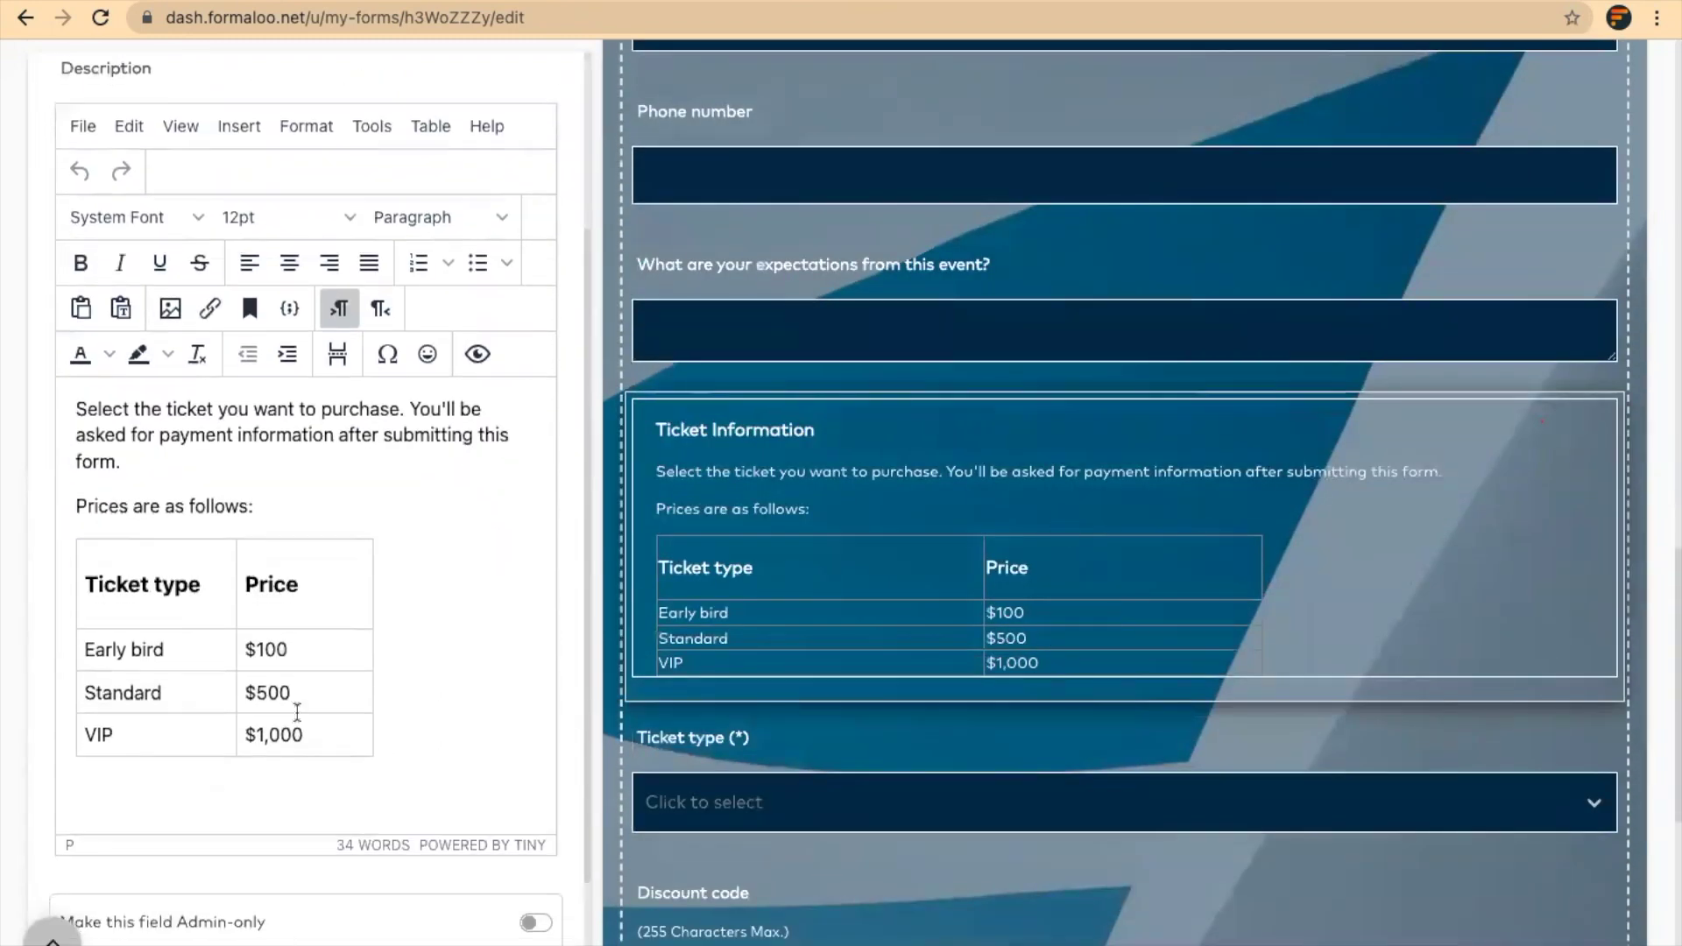
{"action": "double_click", "coordinate": [274, 649]}
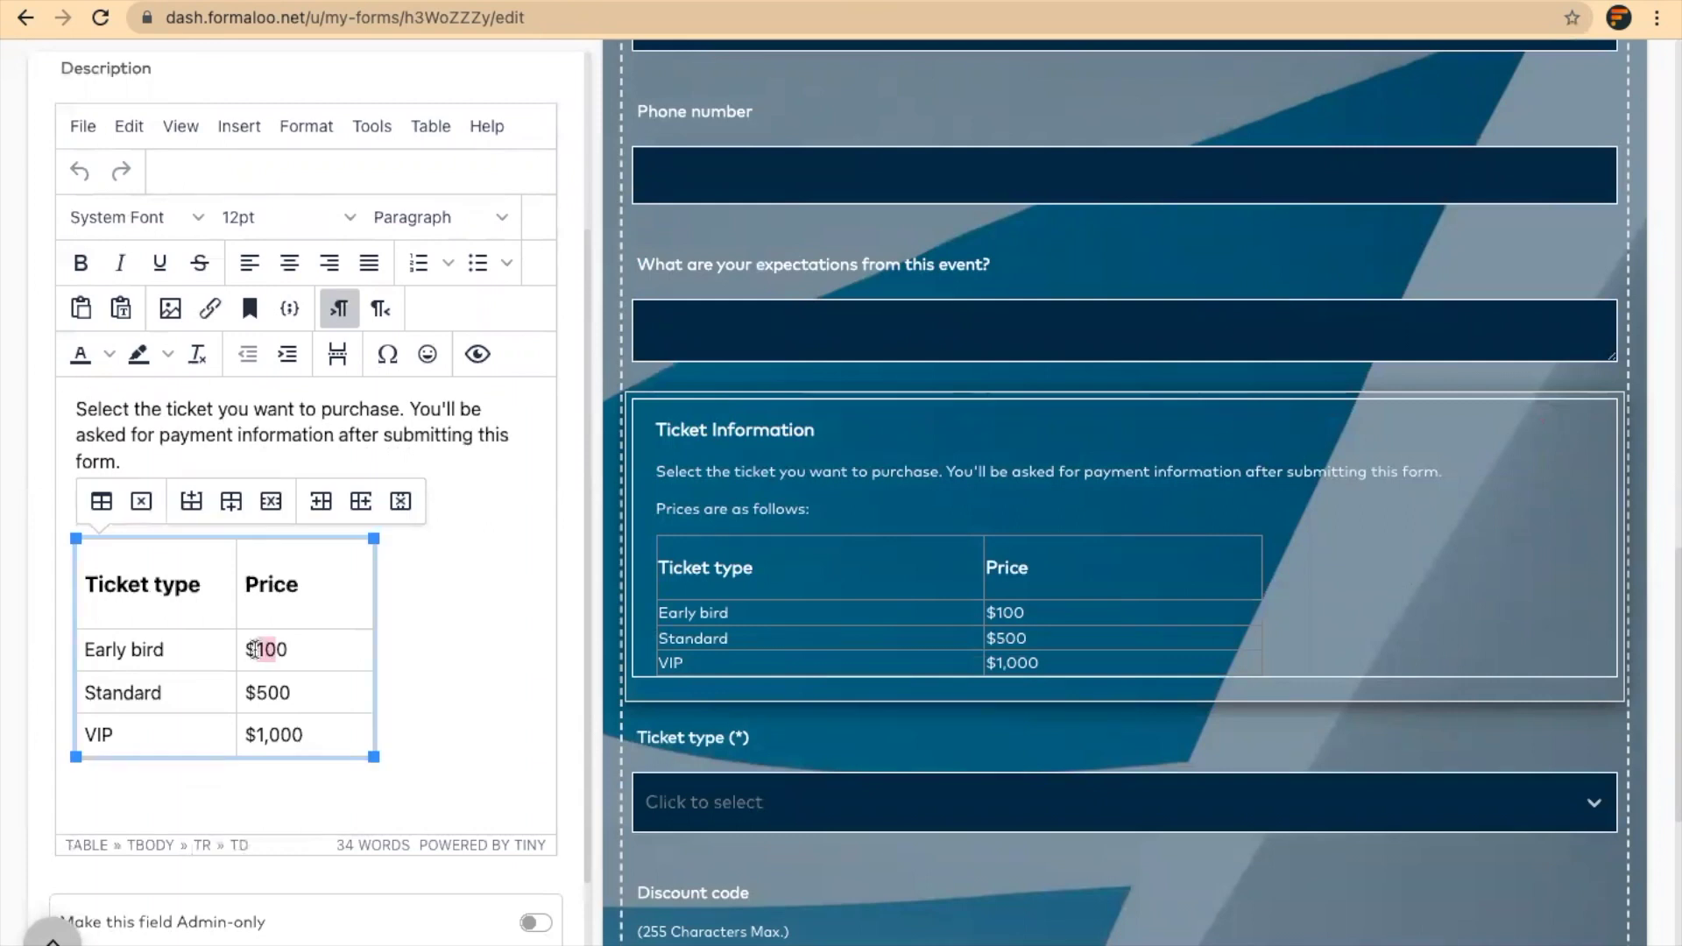
{"action": "type", "text": "80"}
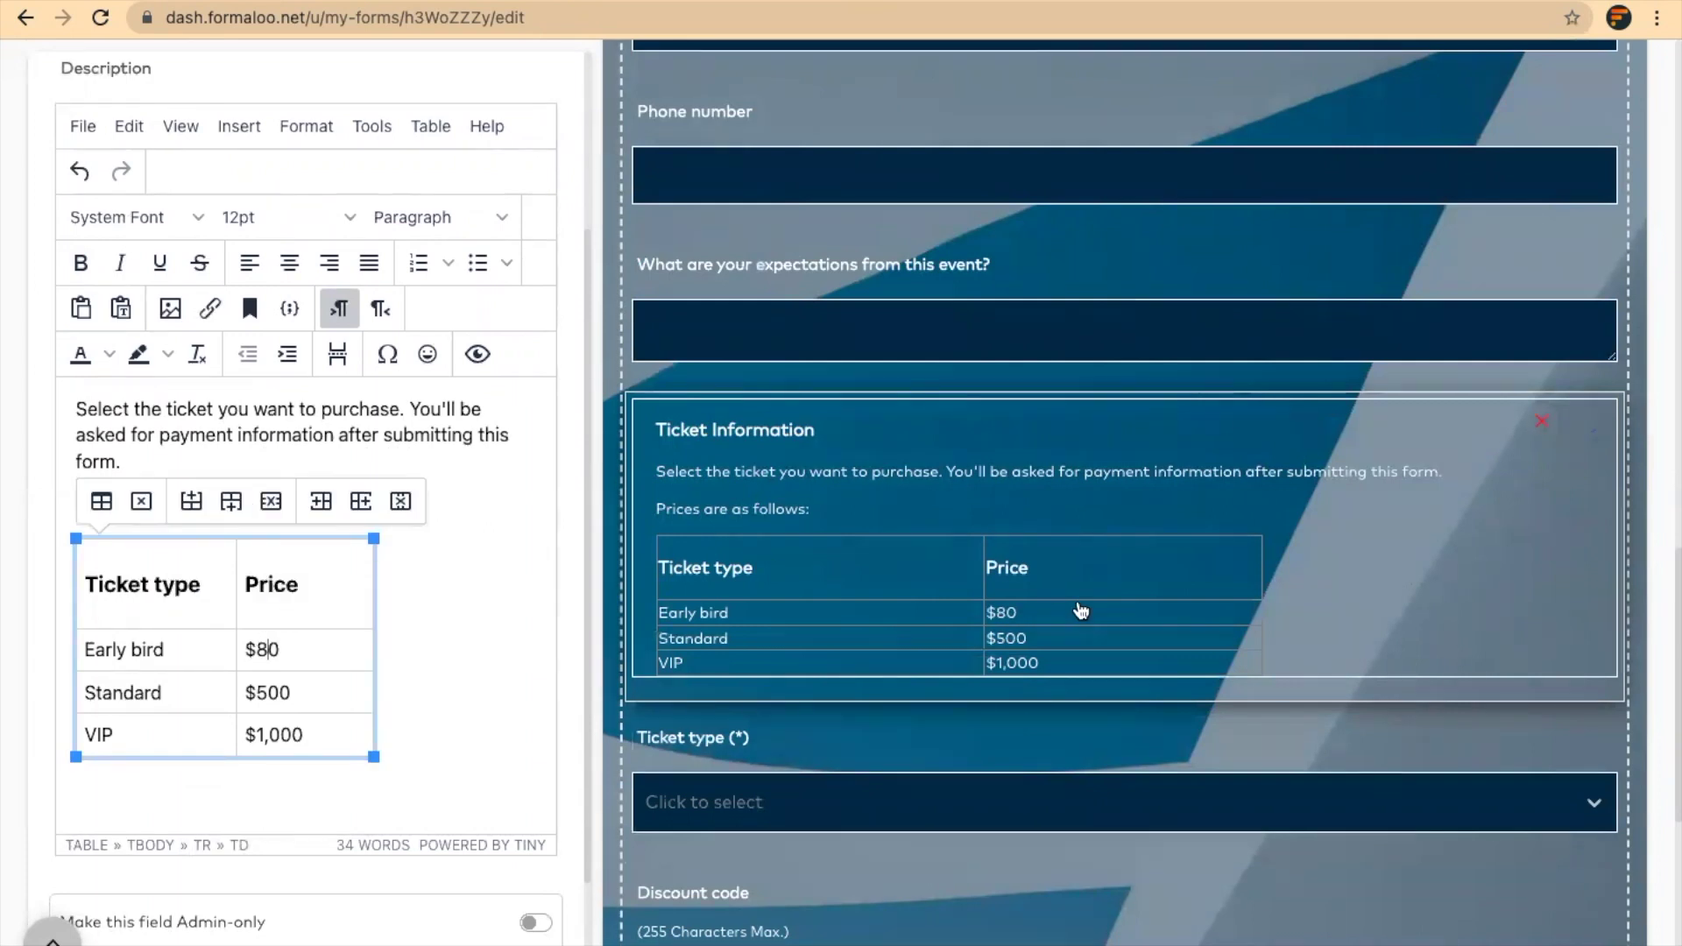
{"action": "scroll", "coordinate": [1078, 608], "scroll_direction": "down", "scroll_amount": 3}
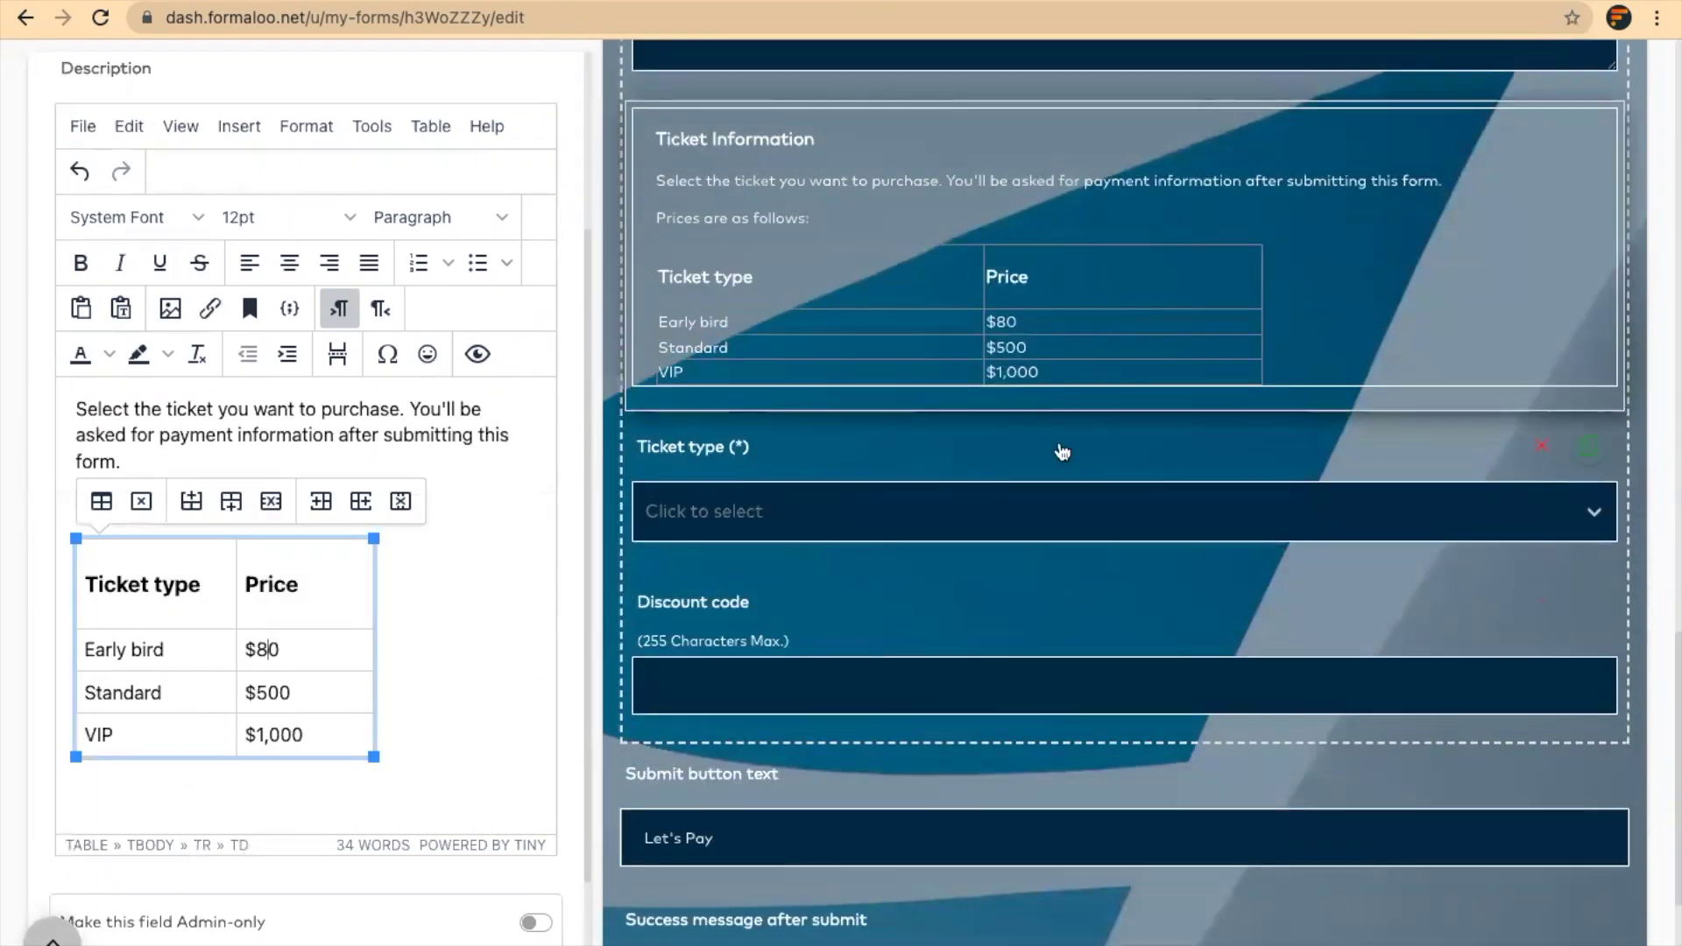
{"action": "scroll", "coordinate": [912, 454], "scroll_direction": "up", "scroll_amount": 10}
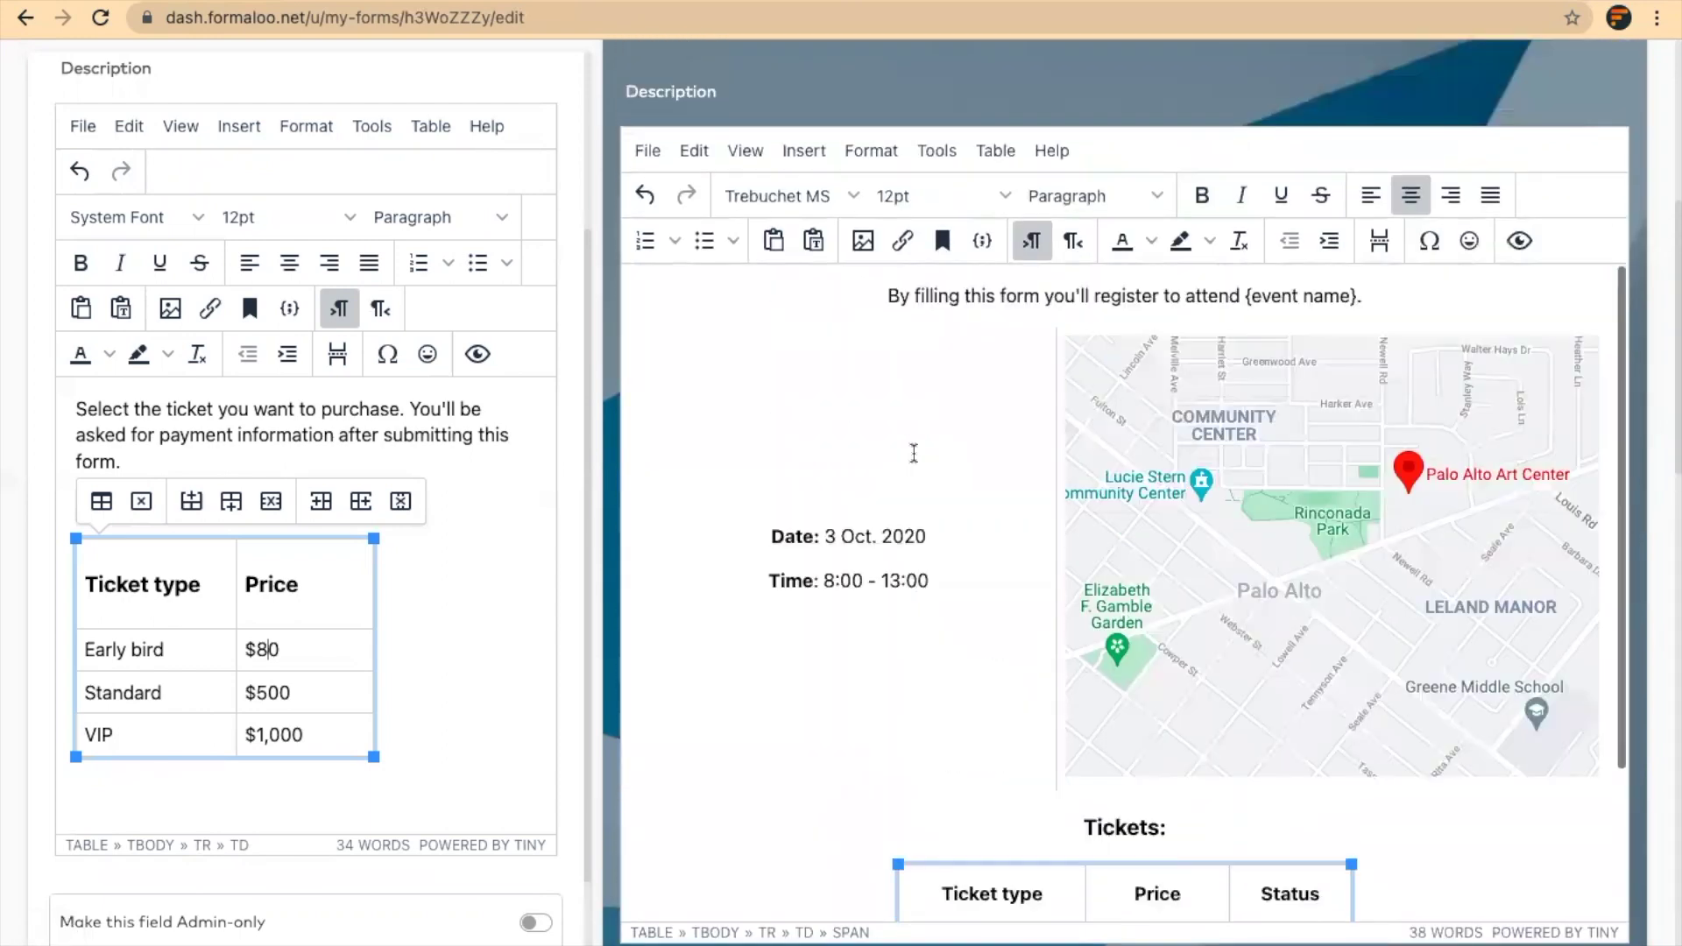
{"action": "scroll", "coordinate": [912, 454], "scroll_direction": "up", "scroll_amount": 5}
{"action": "left_click", "coordinate": [526, 280]}
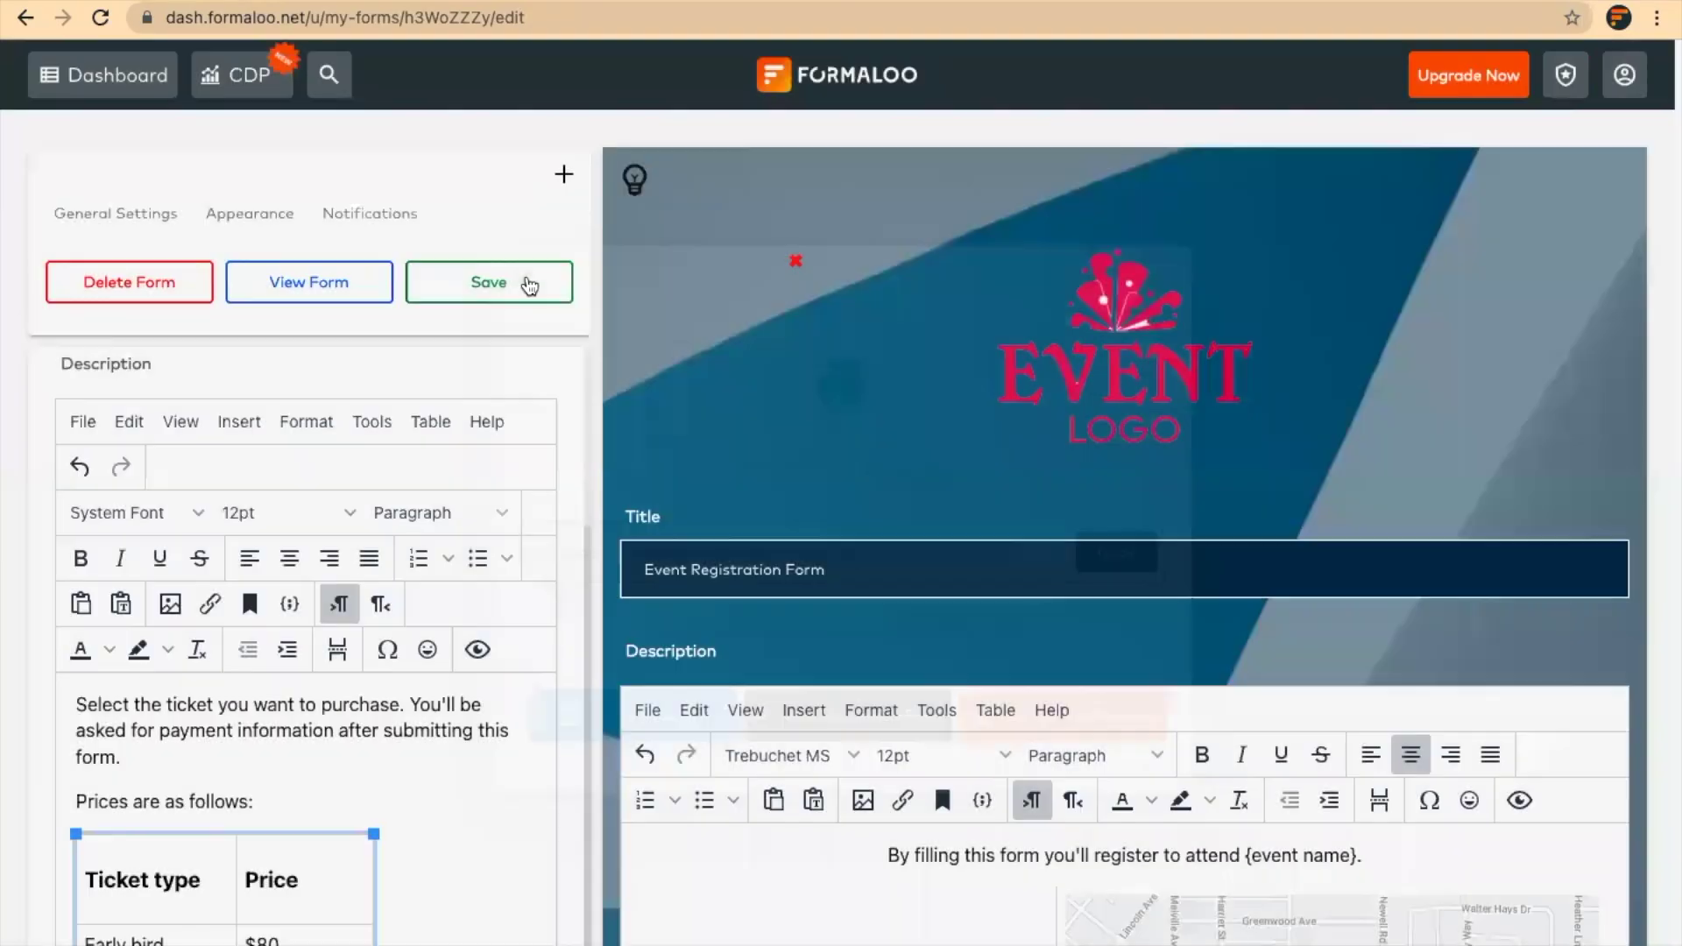
{"action": "left_click", "coordinate": [519, 279]}
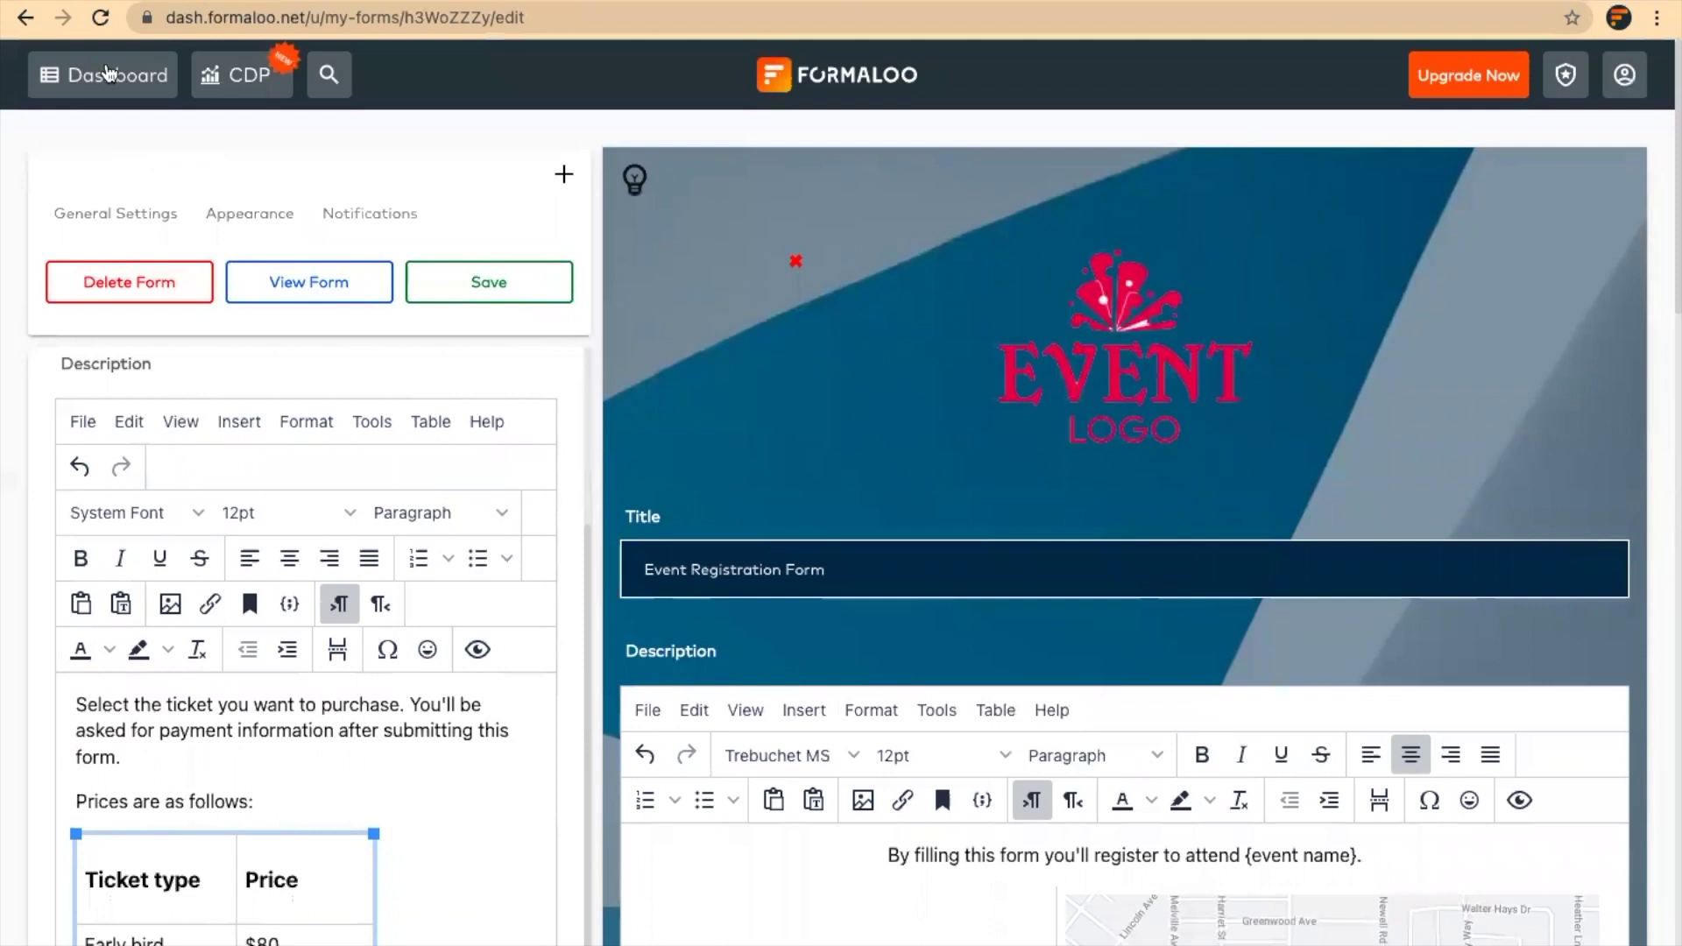
From the dashboard, open the Event Registration Form's Calculator and scroll to the VIP 1000, Standard 500 and Early bird 100 rules
{"action": "left_click", "coordinate": [106, 72]}
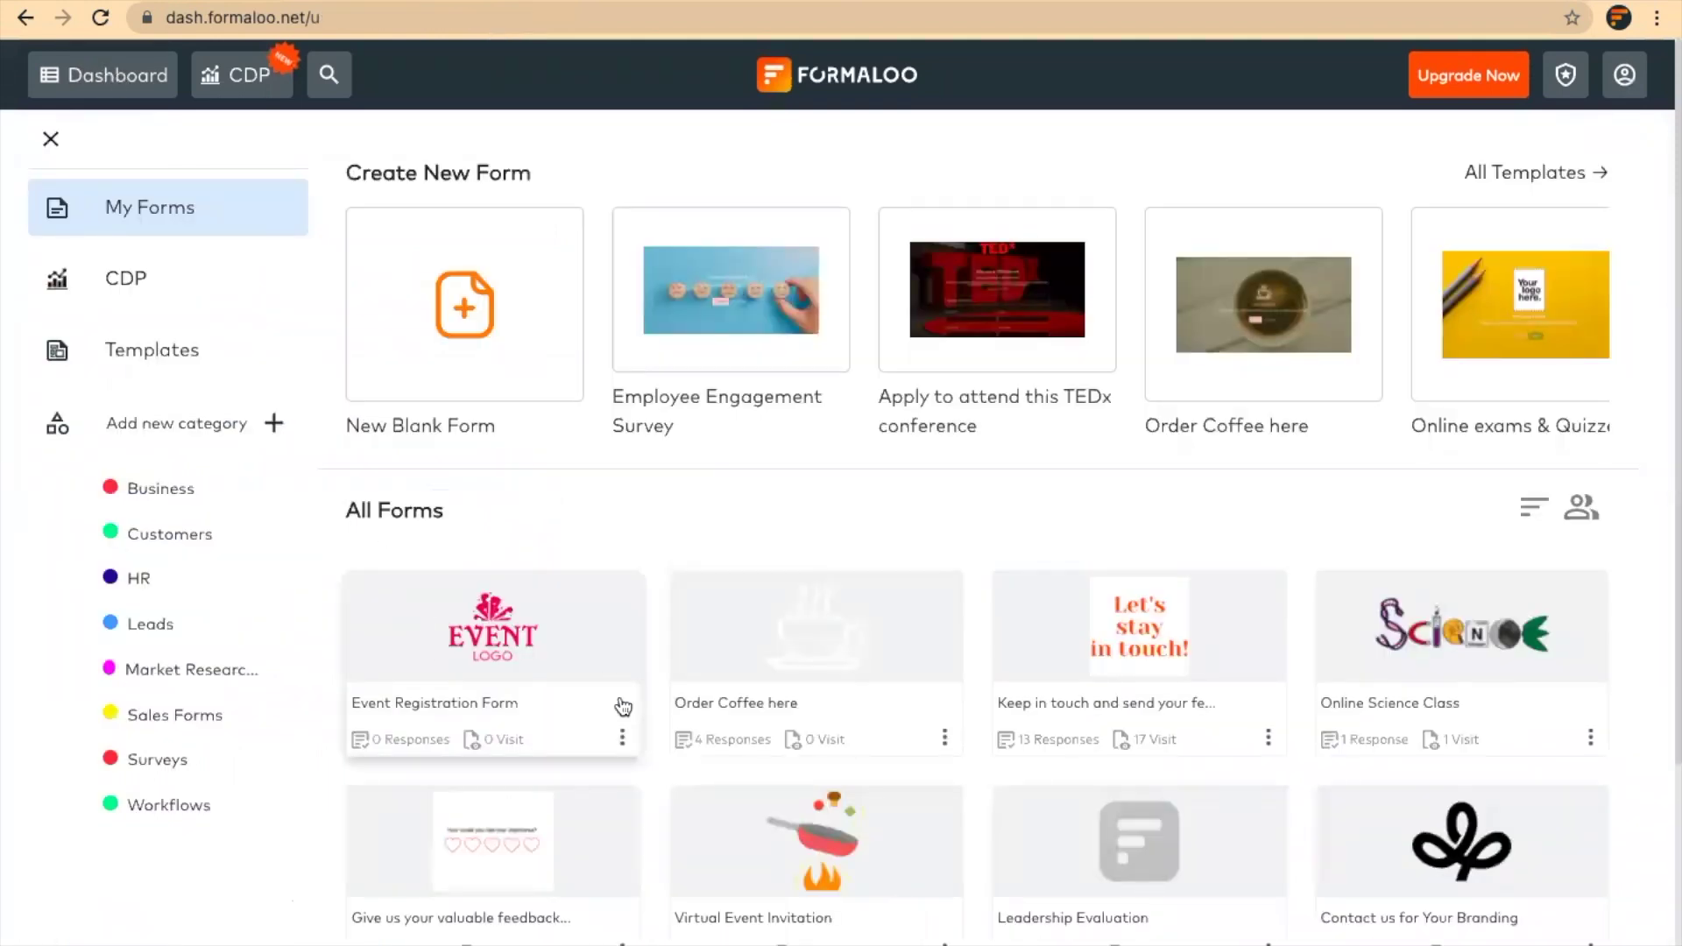
{"action": "left_click", "coordinate": [622, 739]}
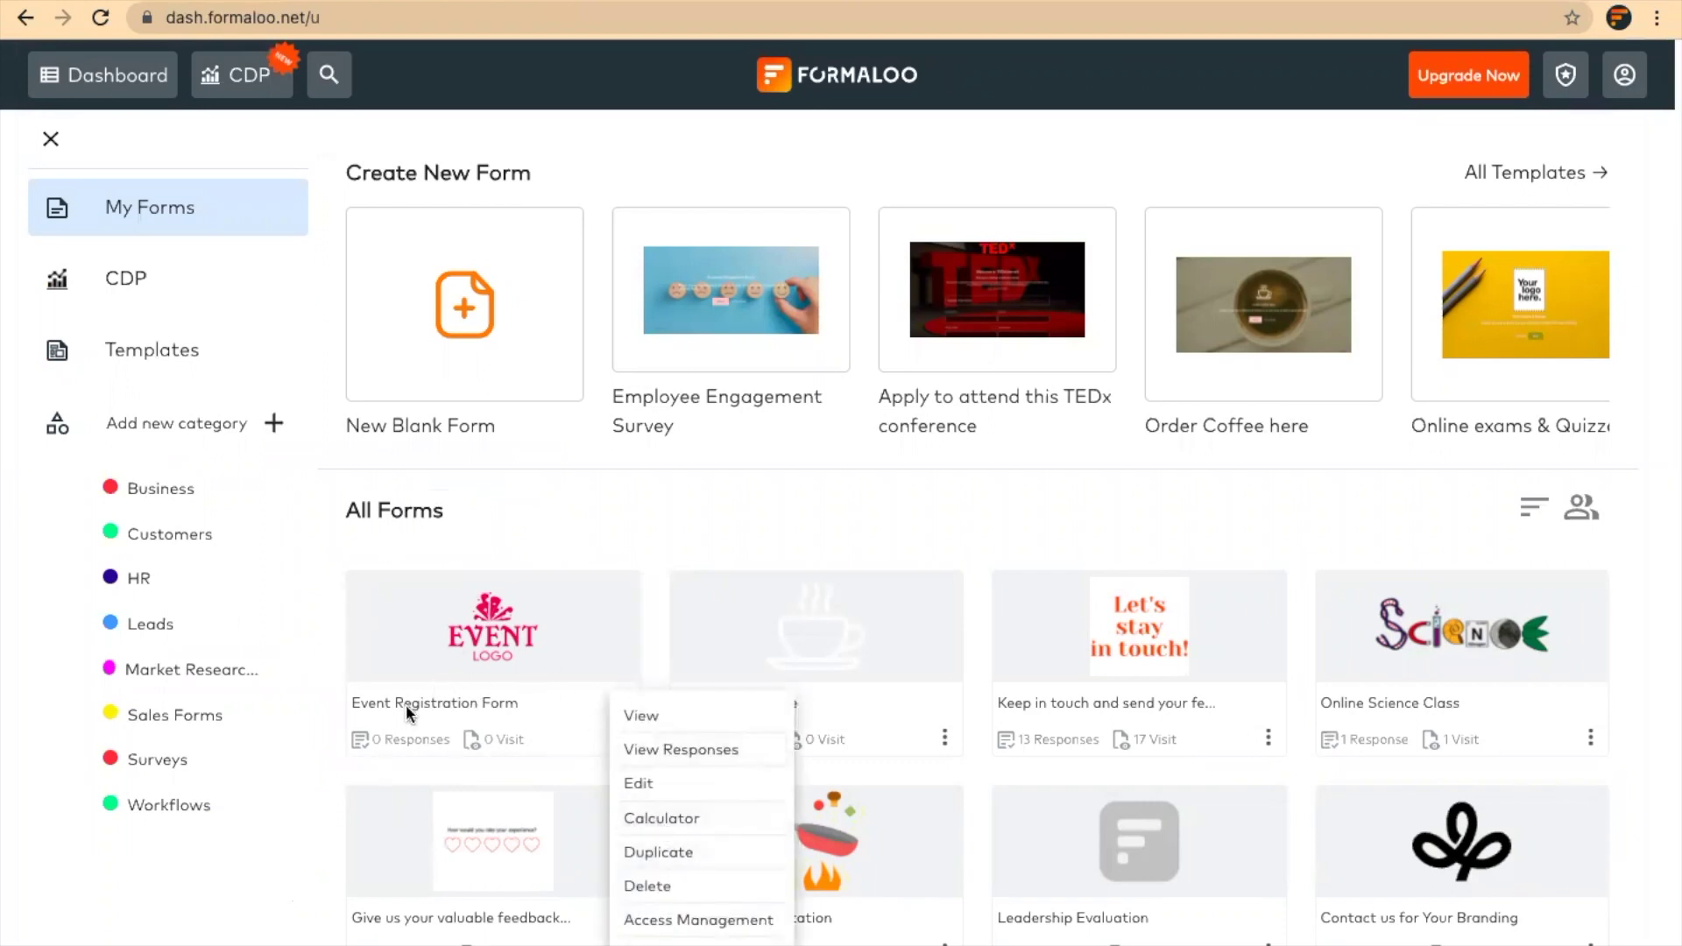
{"action": "left_click", "coordinate": [497, 529]}
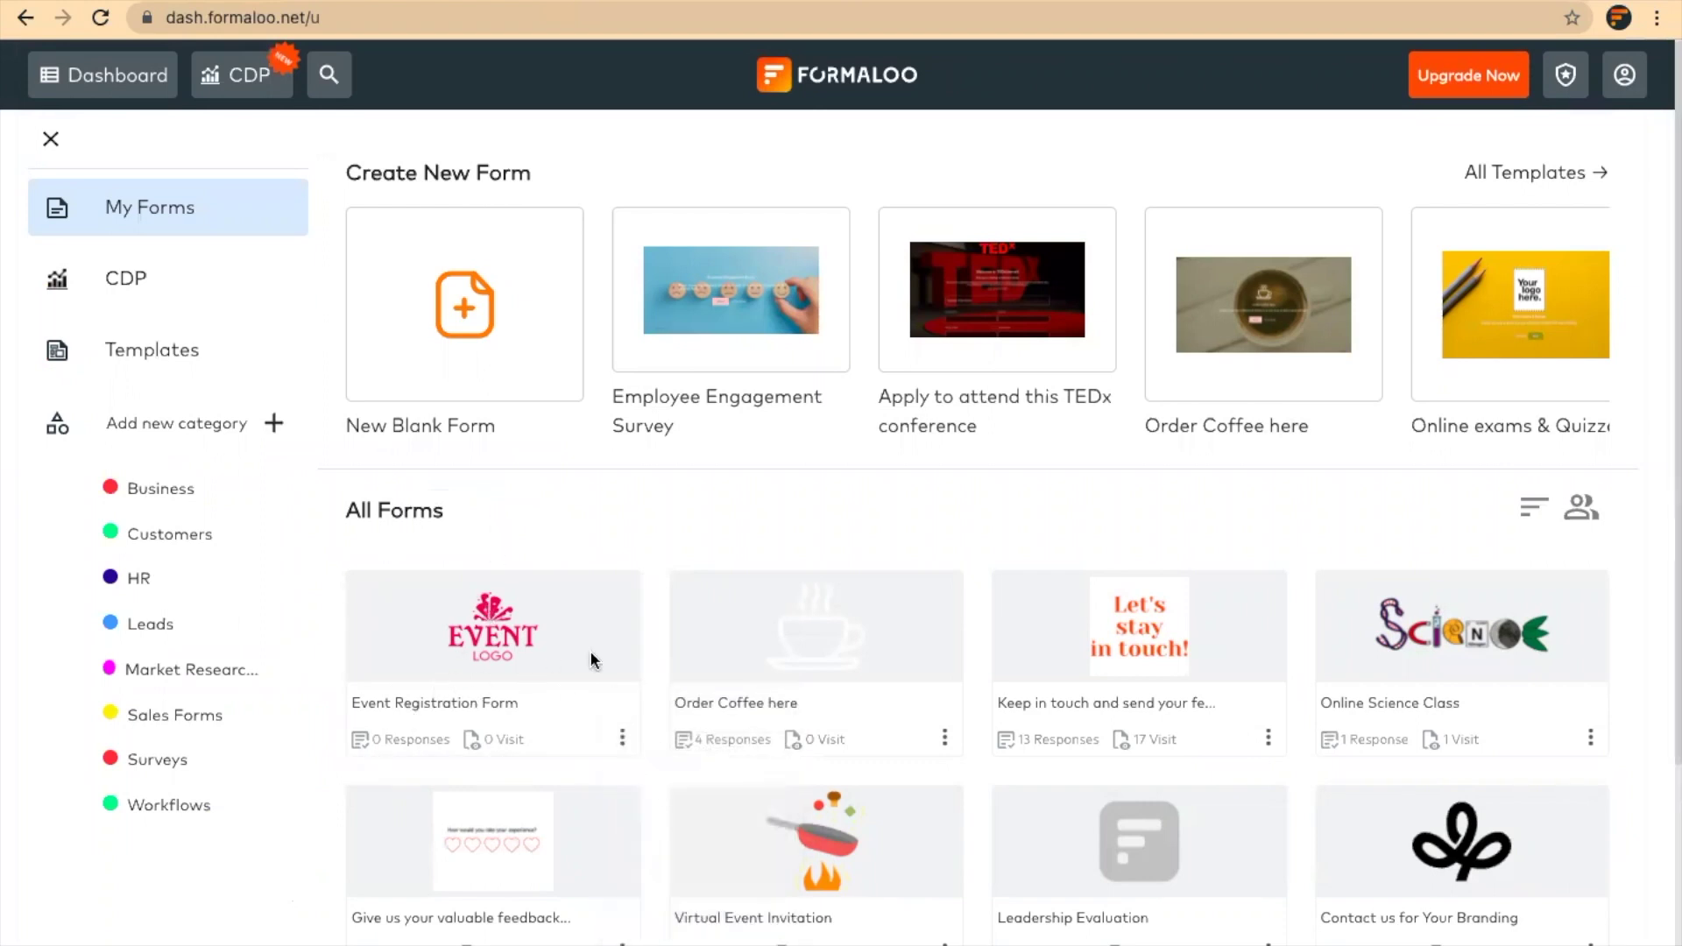
{"action": "left_click", "coordinate": [622, 741]}
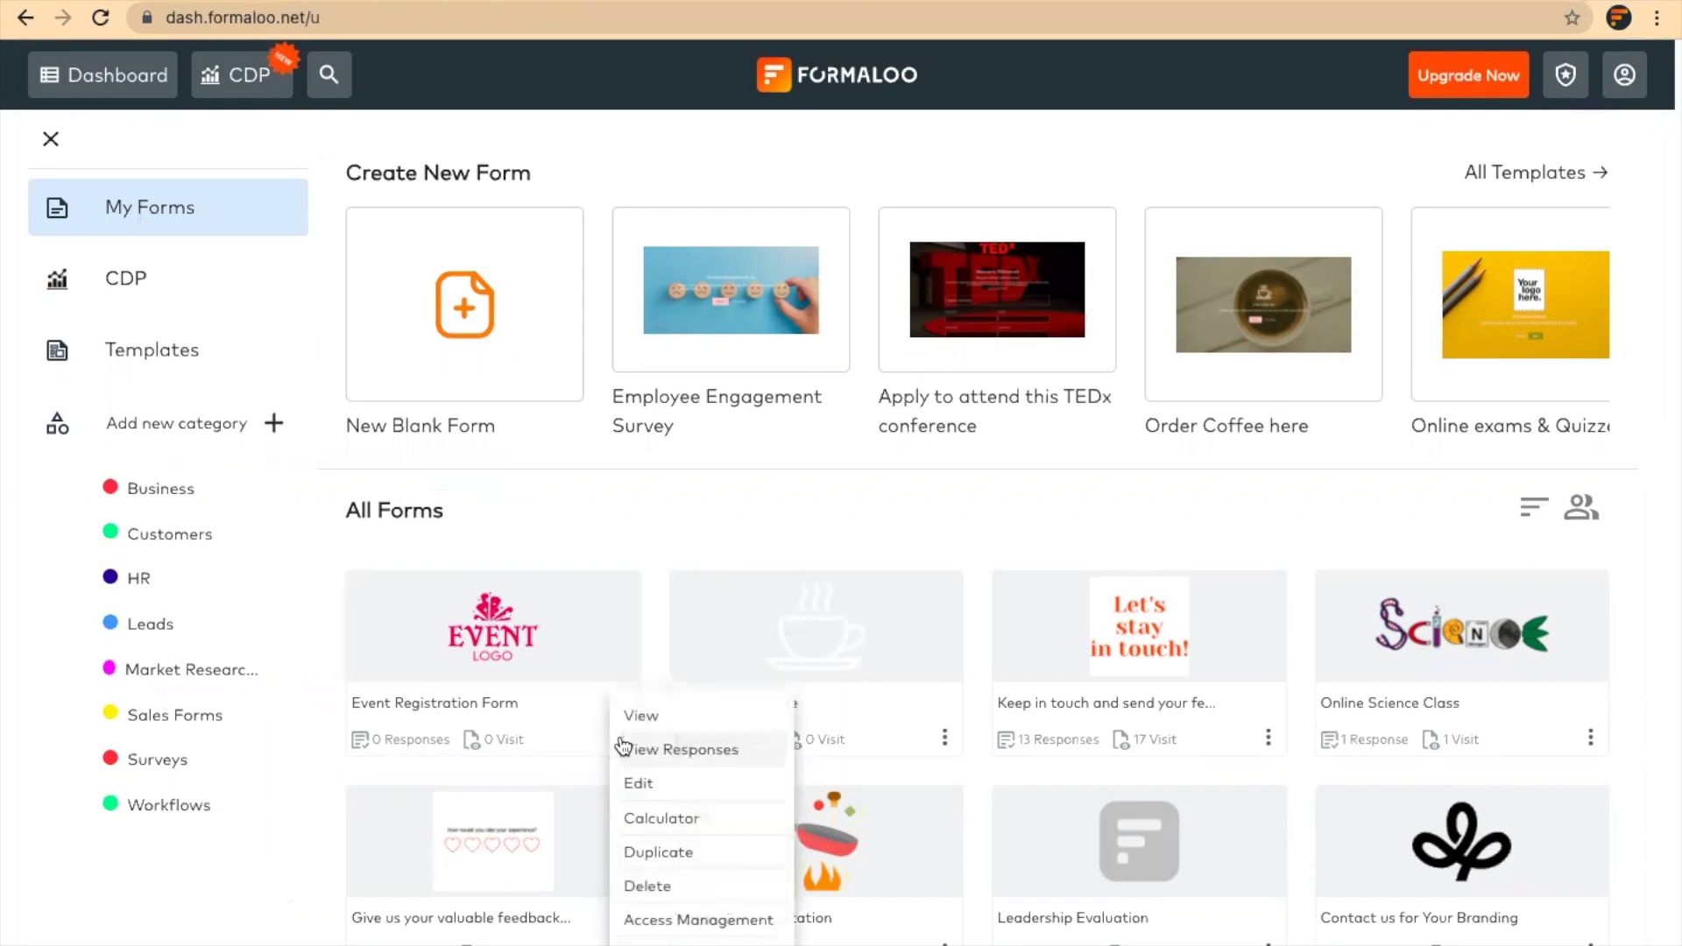
{"action": "left_click", "coordinate": [697, 819]}
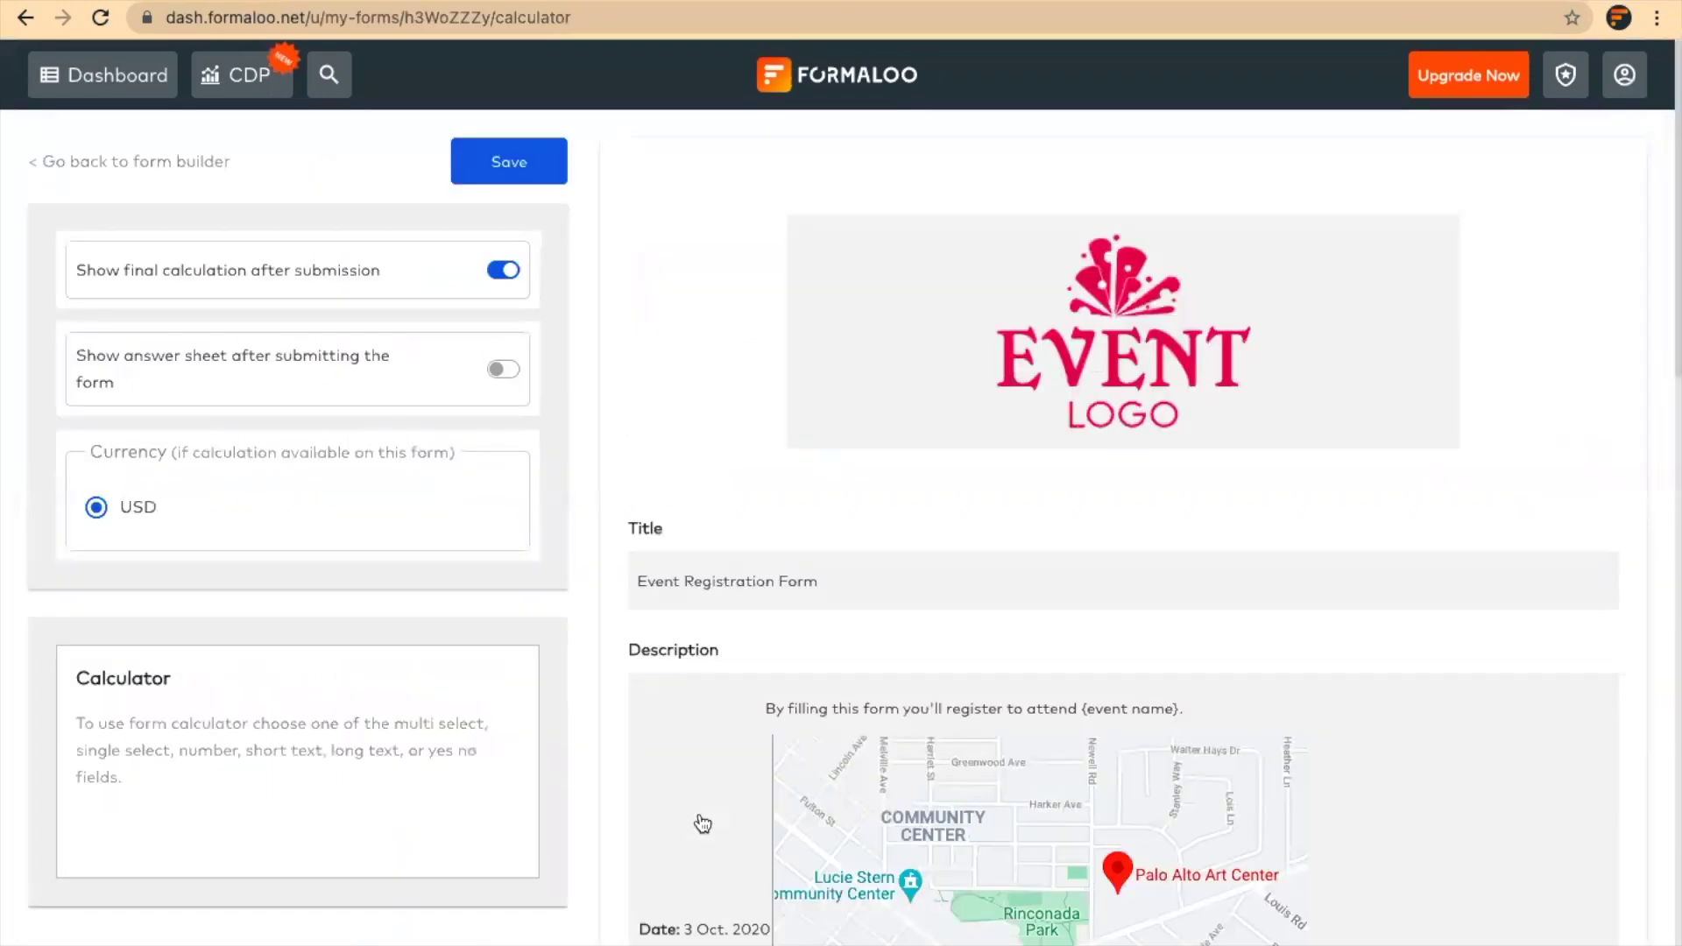
{"action": "scroll", "coordinate": [703, 824], "scroll_direction": "down", "scroll_amount": 7}
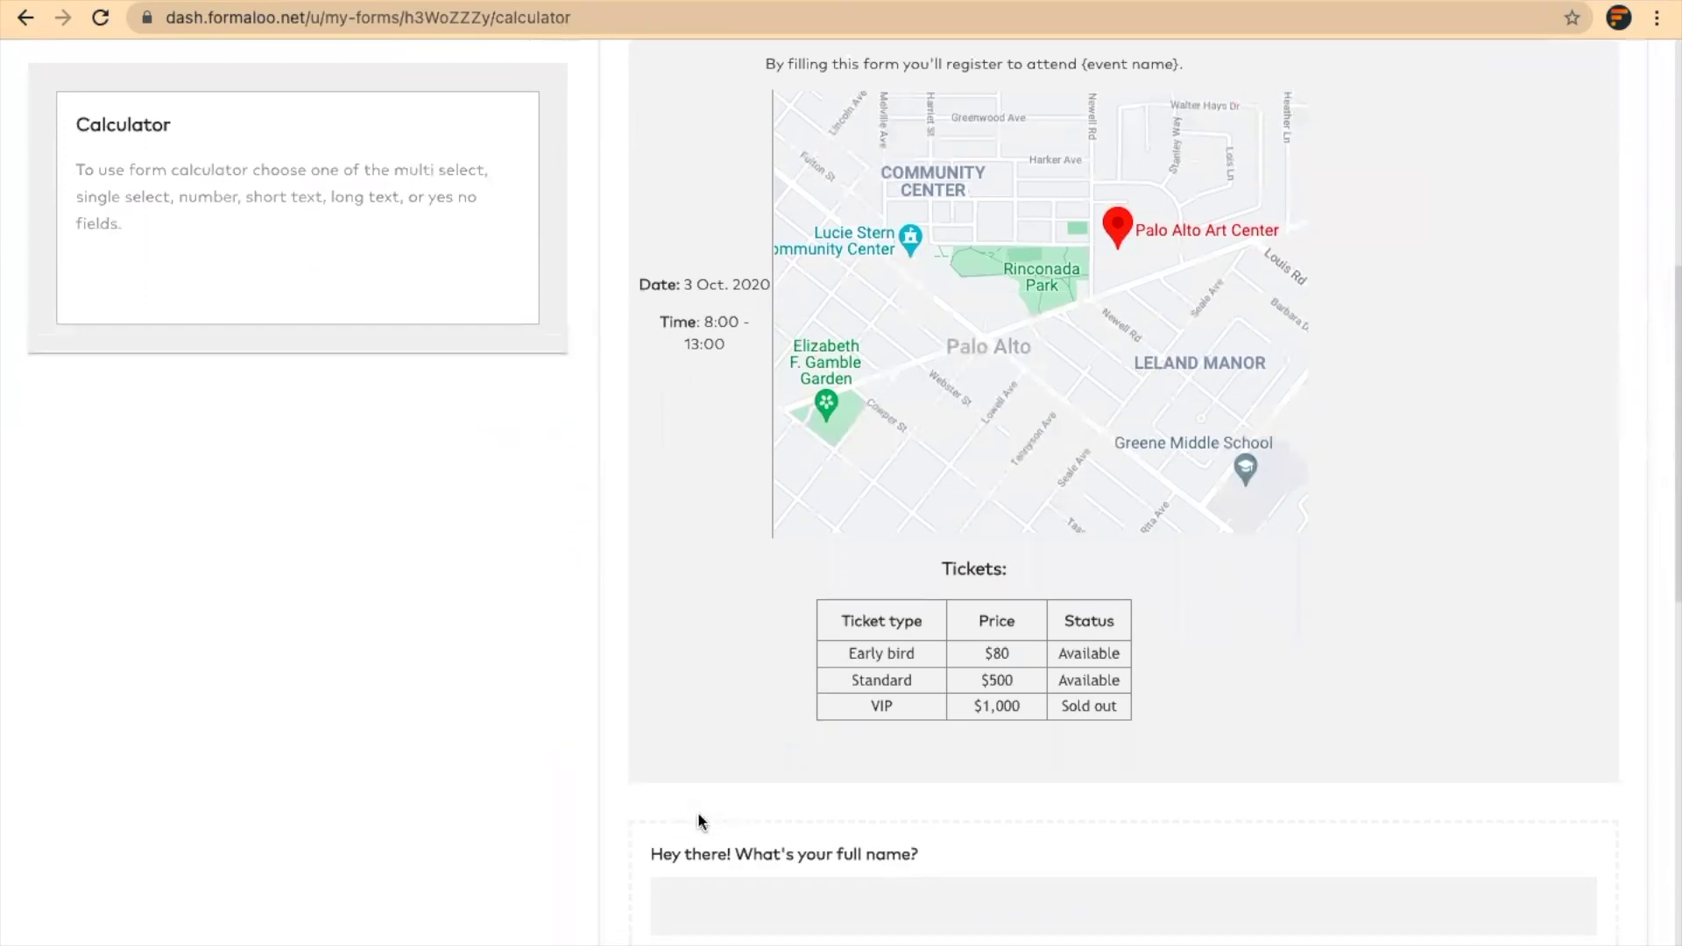
{"action": "scroll", "coordinate": [699, 817], "scroll_direction": "down", "scroll_amount": 10}
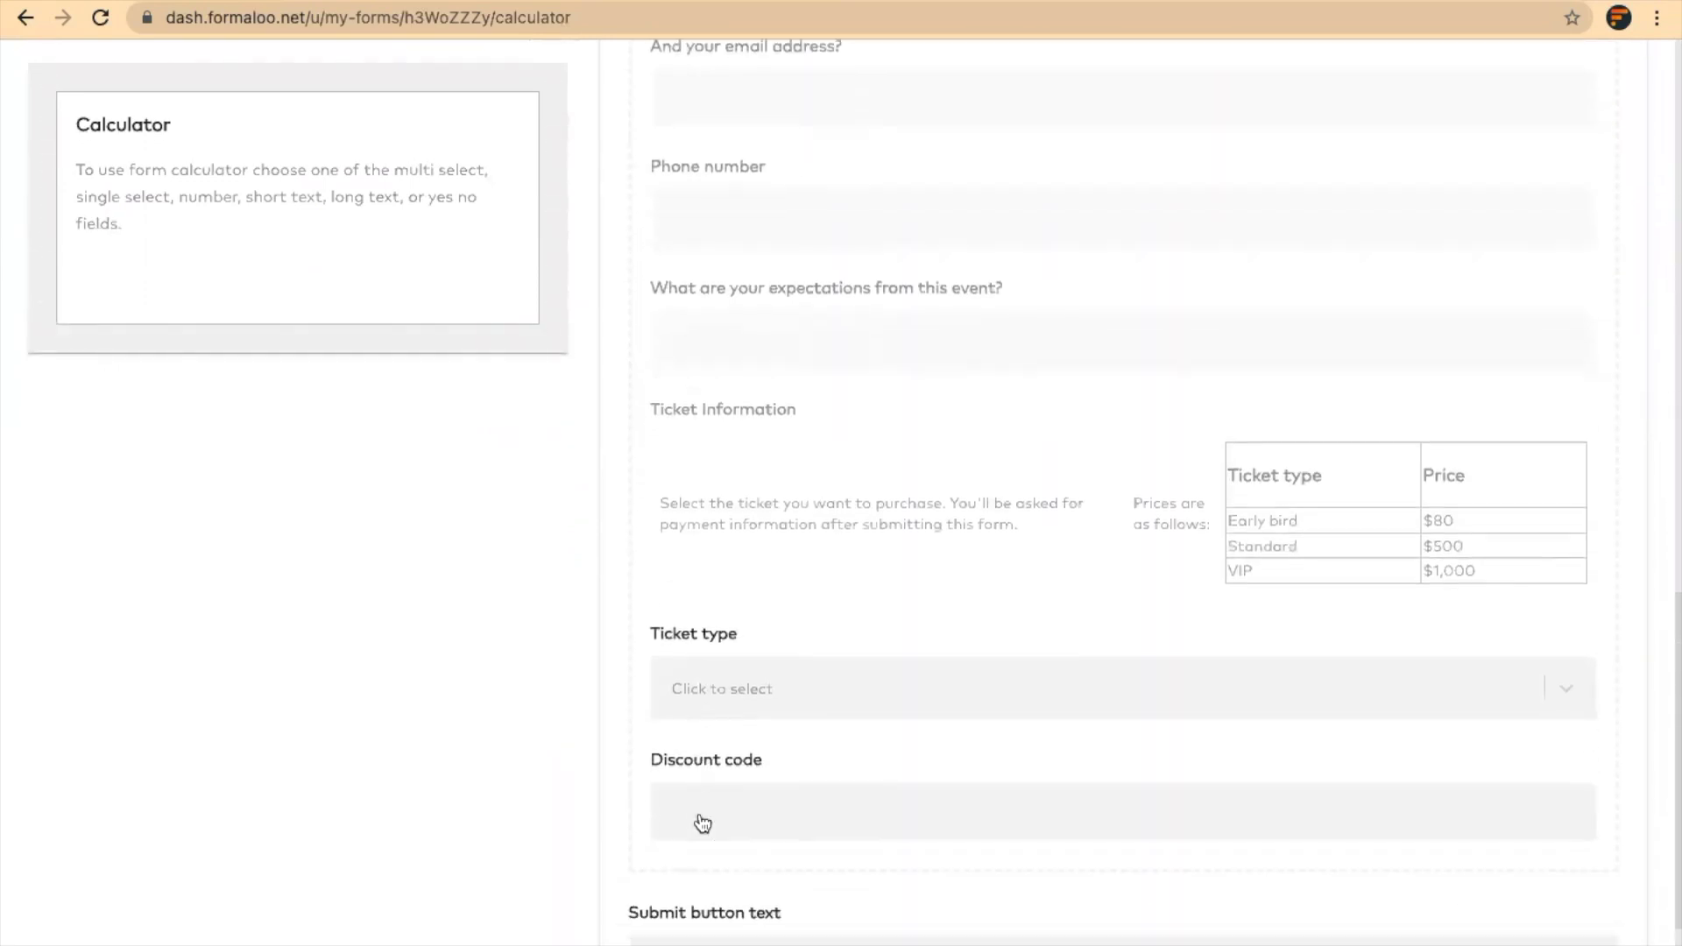
{"action": "scroll", "coordinate": [699, 820], "scroll_direction": "down", "scroll_amount": 1}
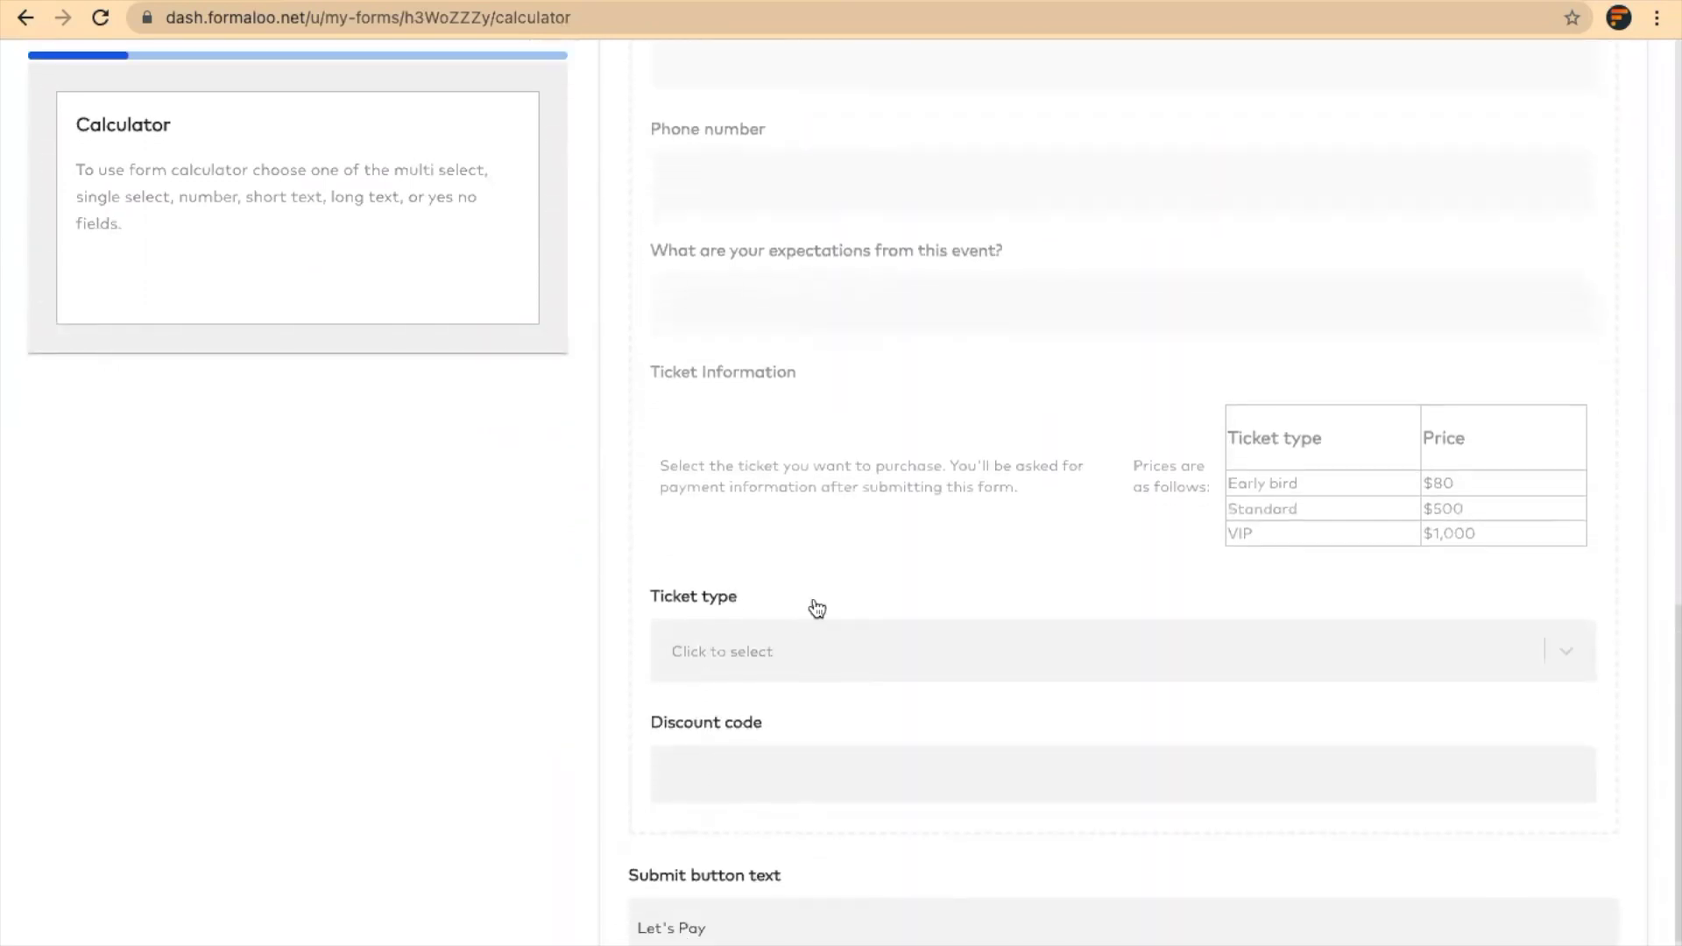
{"action": "scroll", "coordinate": [818, 607], "scroll_direction": "down", "scroll_amount": 2}
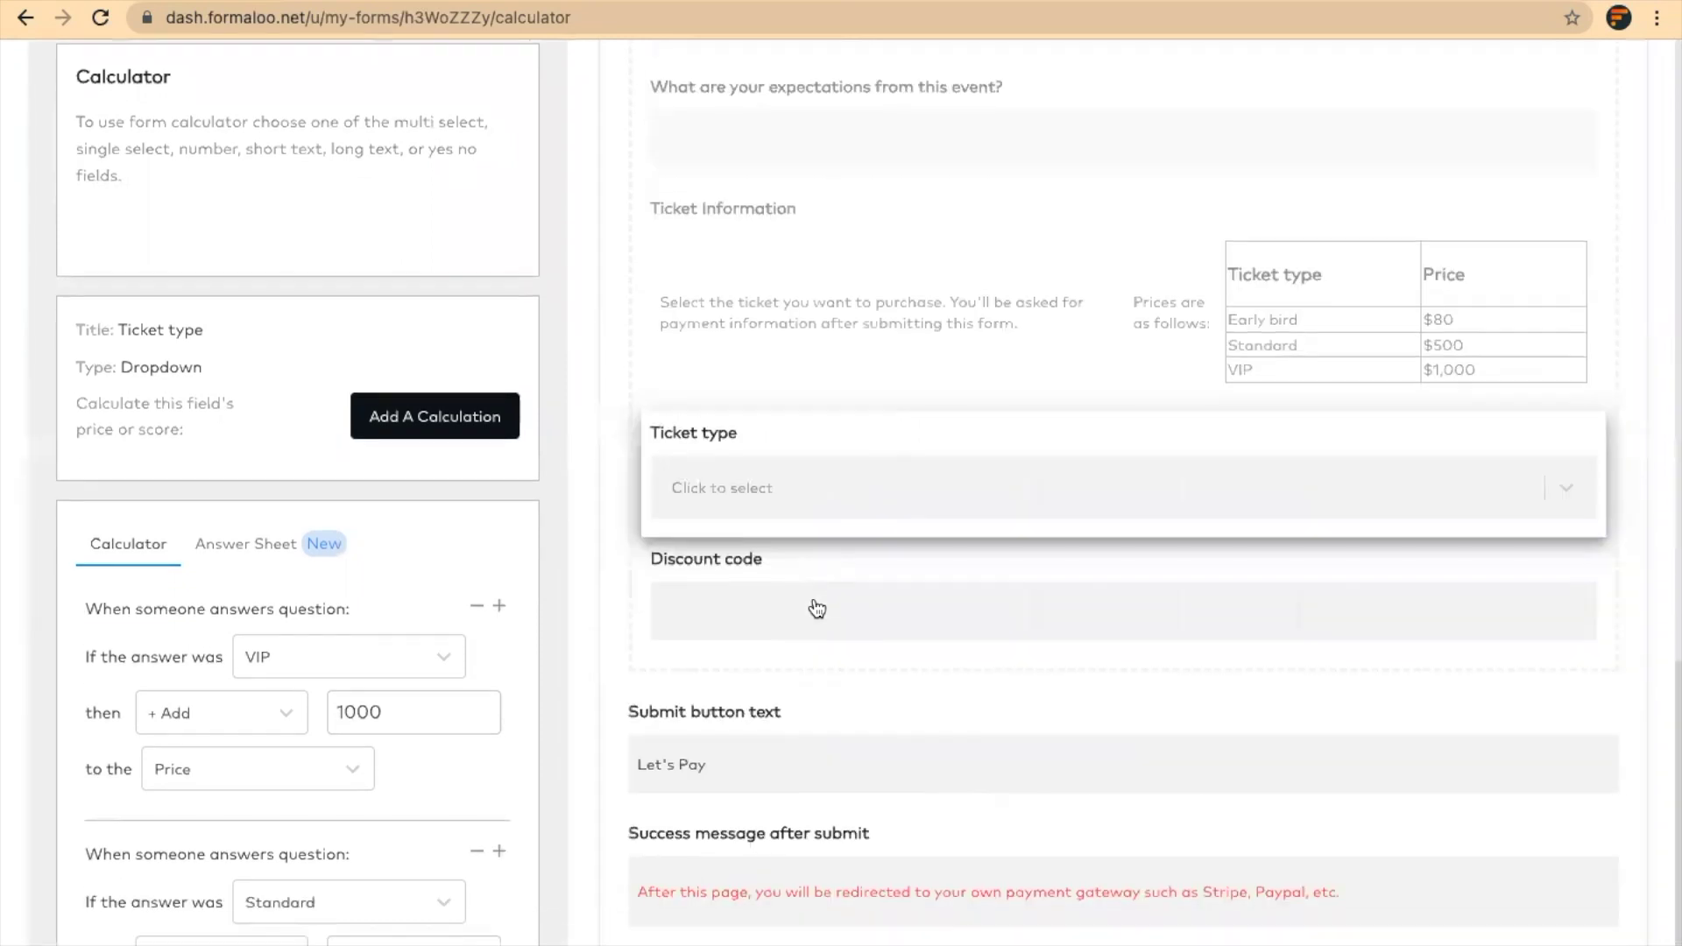
{"action": "scroll", "coordinate": [386, 459], "scroll_direction": "down", "scroll_amount": 3}
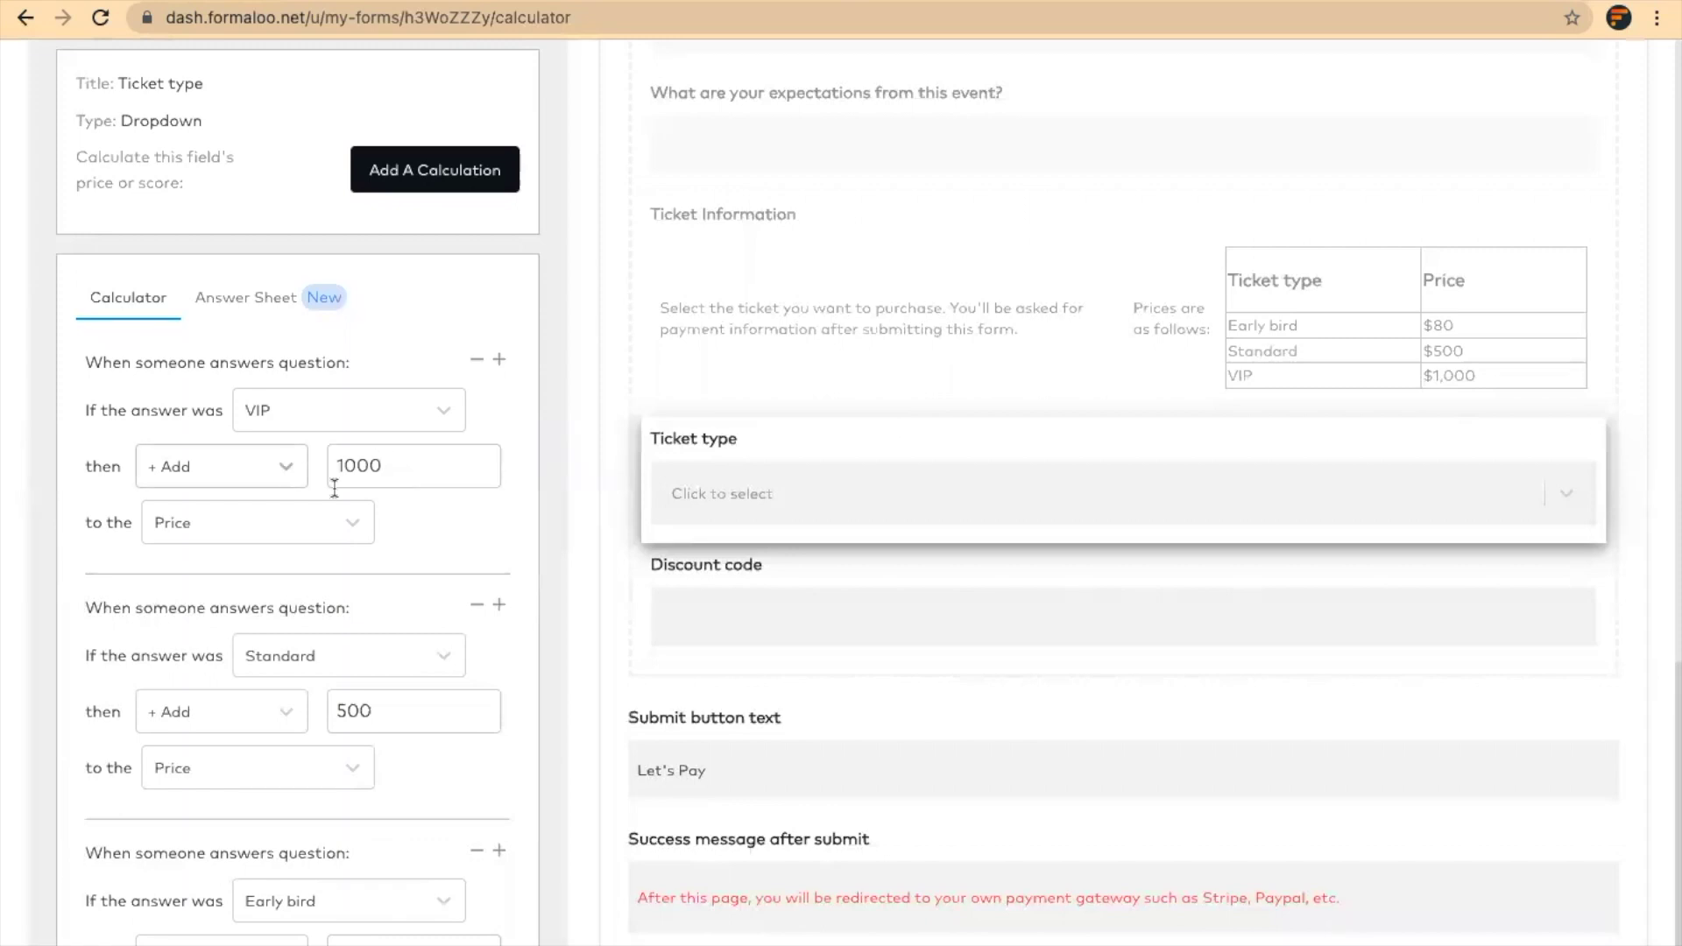
{"action": "scroll", "coordinate": [346, 601], "scroll_direction": "down", "scroll_amount": 1}
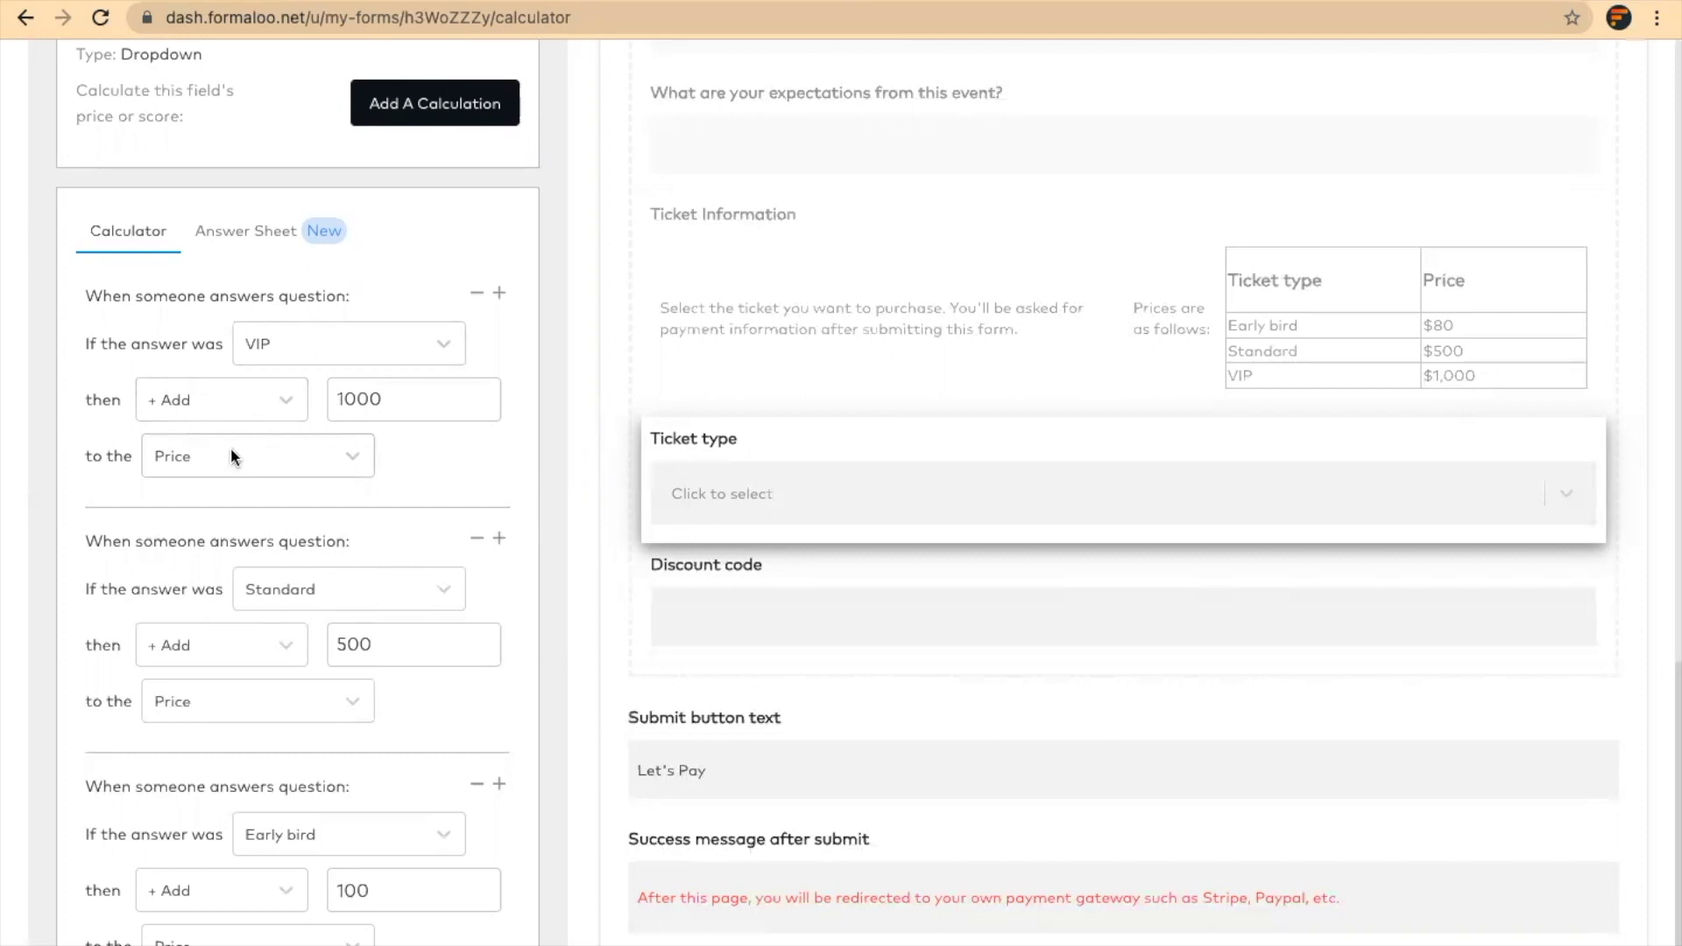
Change the Early bird ticket's added price amount from 100 to 80
{"action": "scroll", "coordinate": [822, 368], "scroll_direction": "up", "scroll_amount": 15}
{"action": "scroll", "coordinate": [454, 226], "scroll_direction": "up", "scroll_amount": 3}
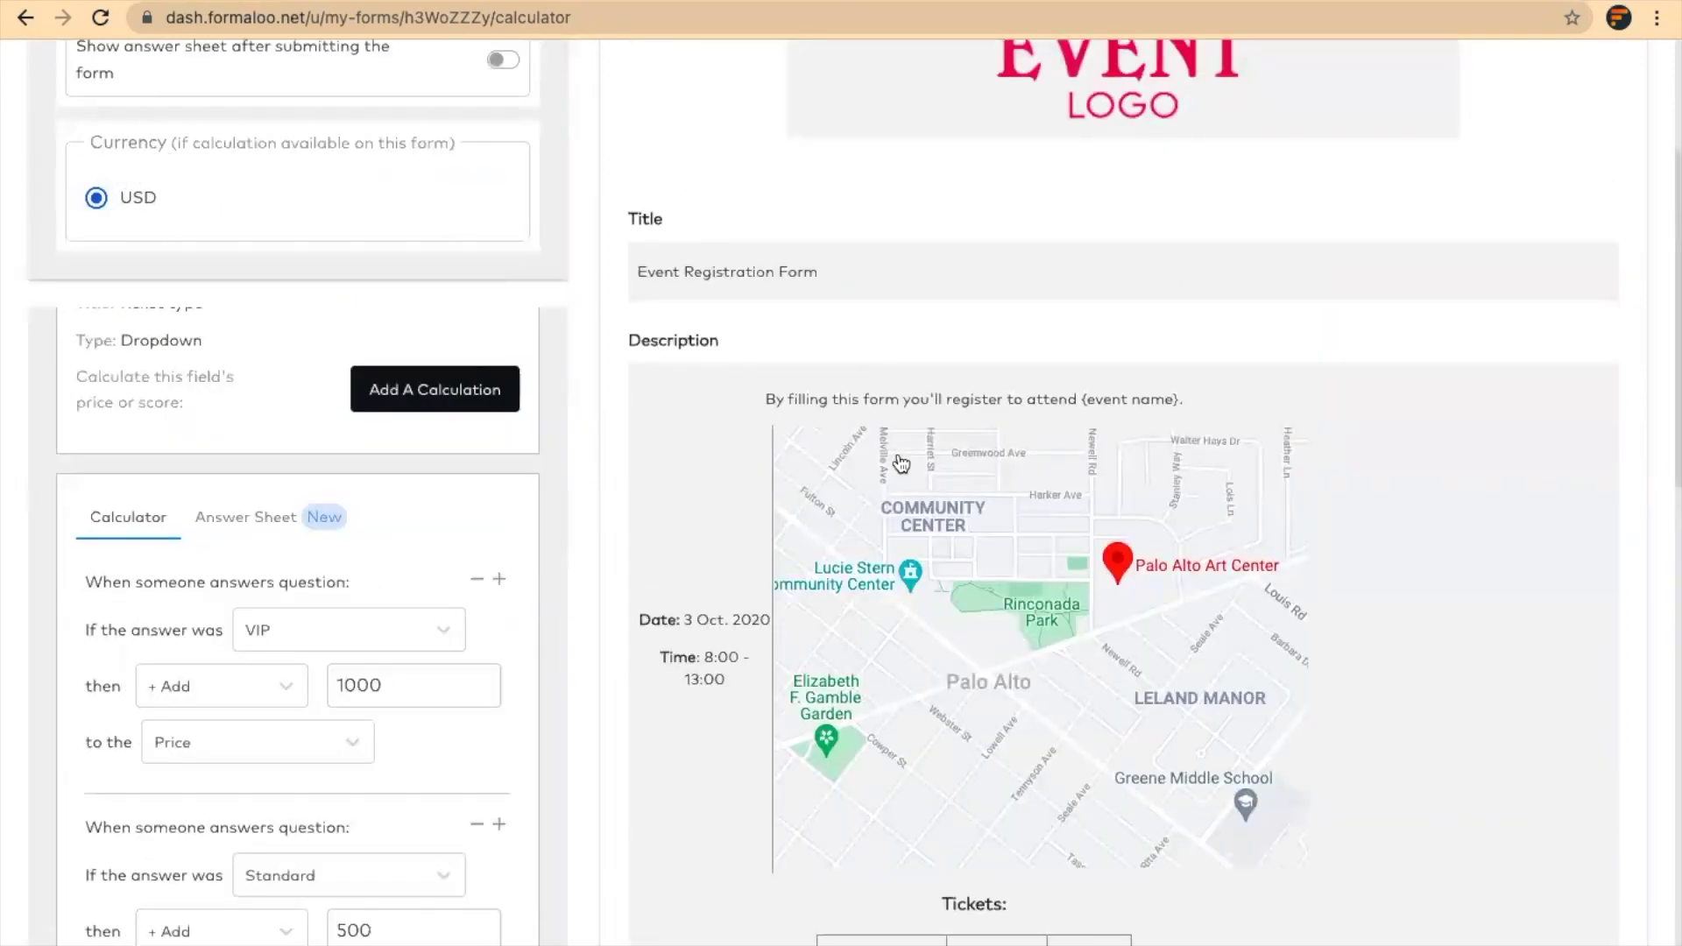
{"action": "scroll", "coordinate": [894, 465], "scroll_direction": "down", "scroll_amount": 7}
{"action": "mouse_move", "coordinate": [938, 53]}
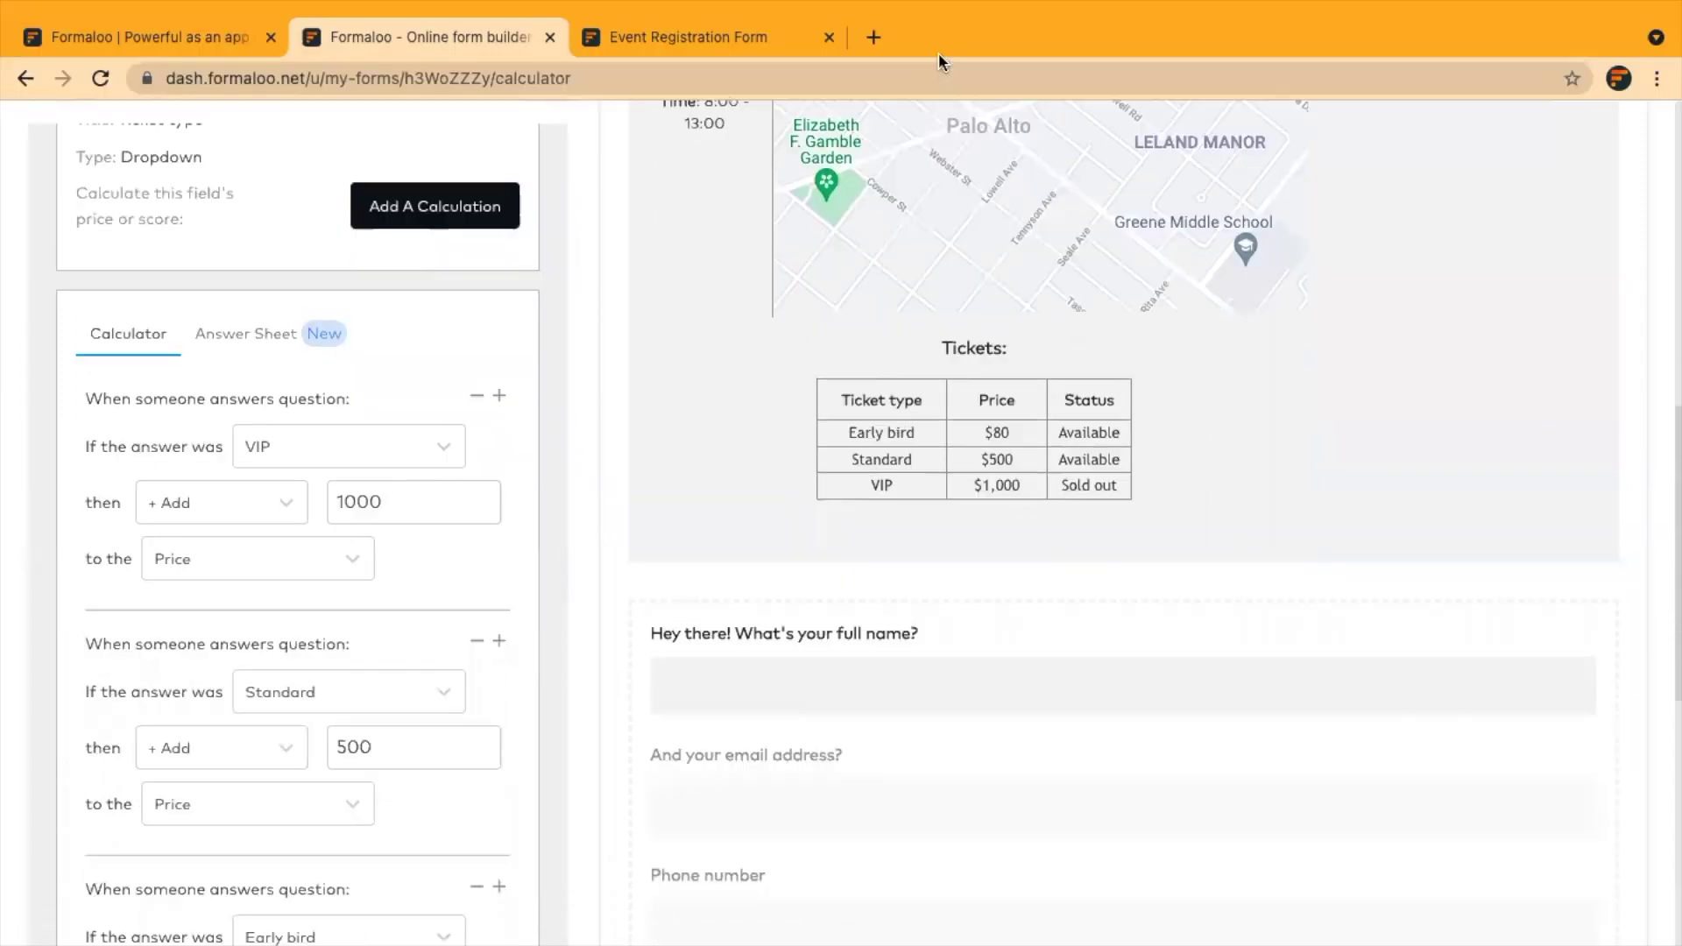
{"action": "scroll", "coordinate": [924, 518], "scroll_direction": "down", "scroll_amount": 10}
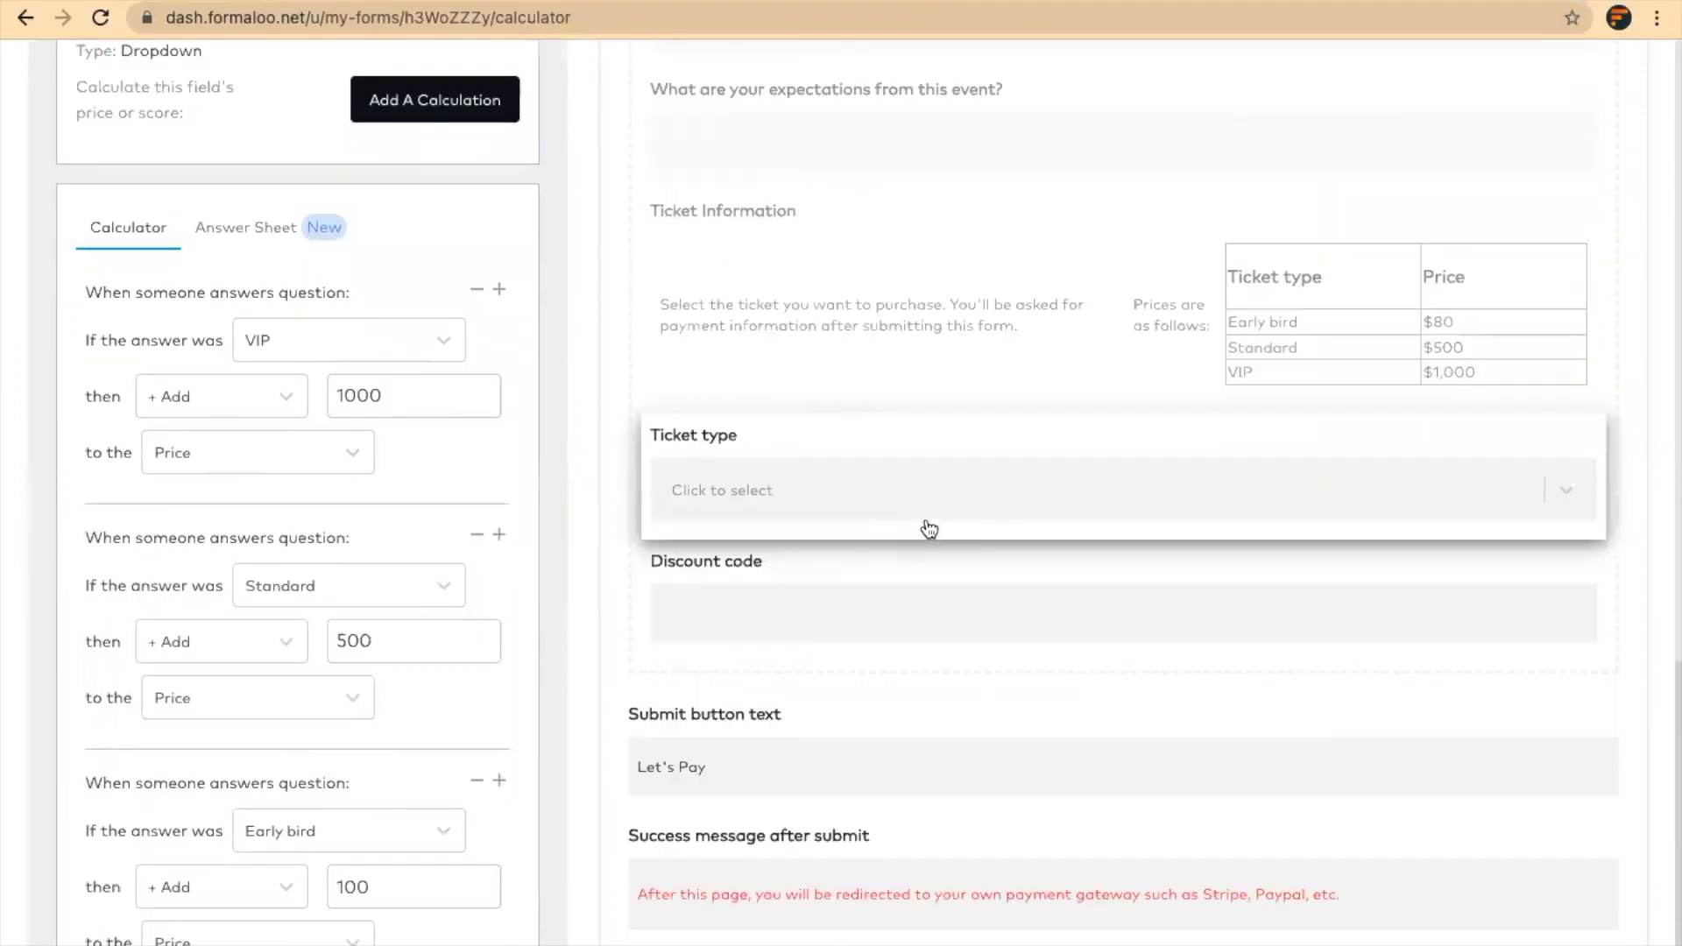
{"action": "left_click", "coordinate": [391, 637]}
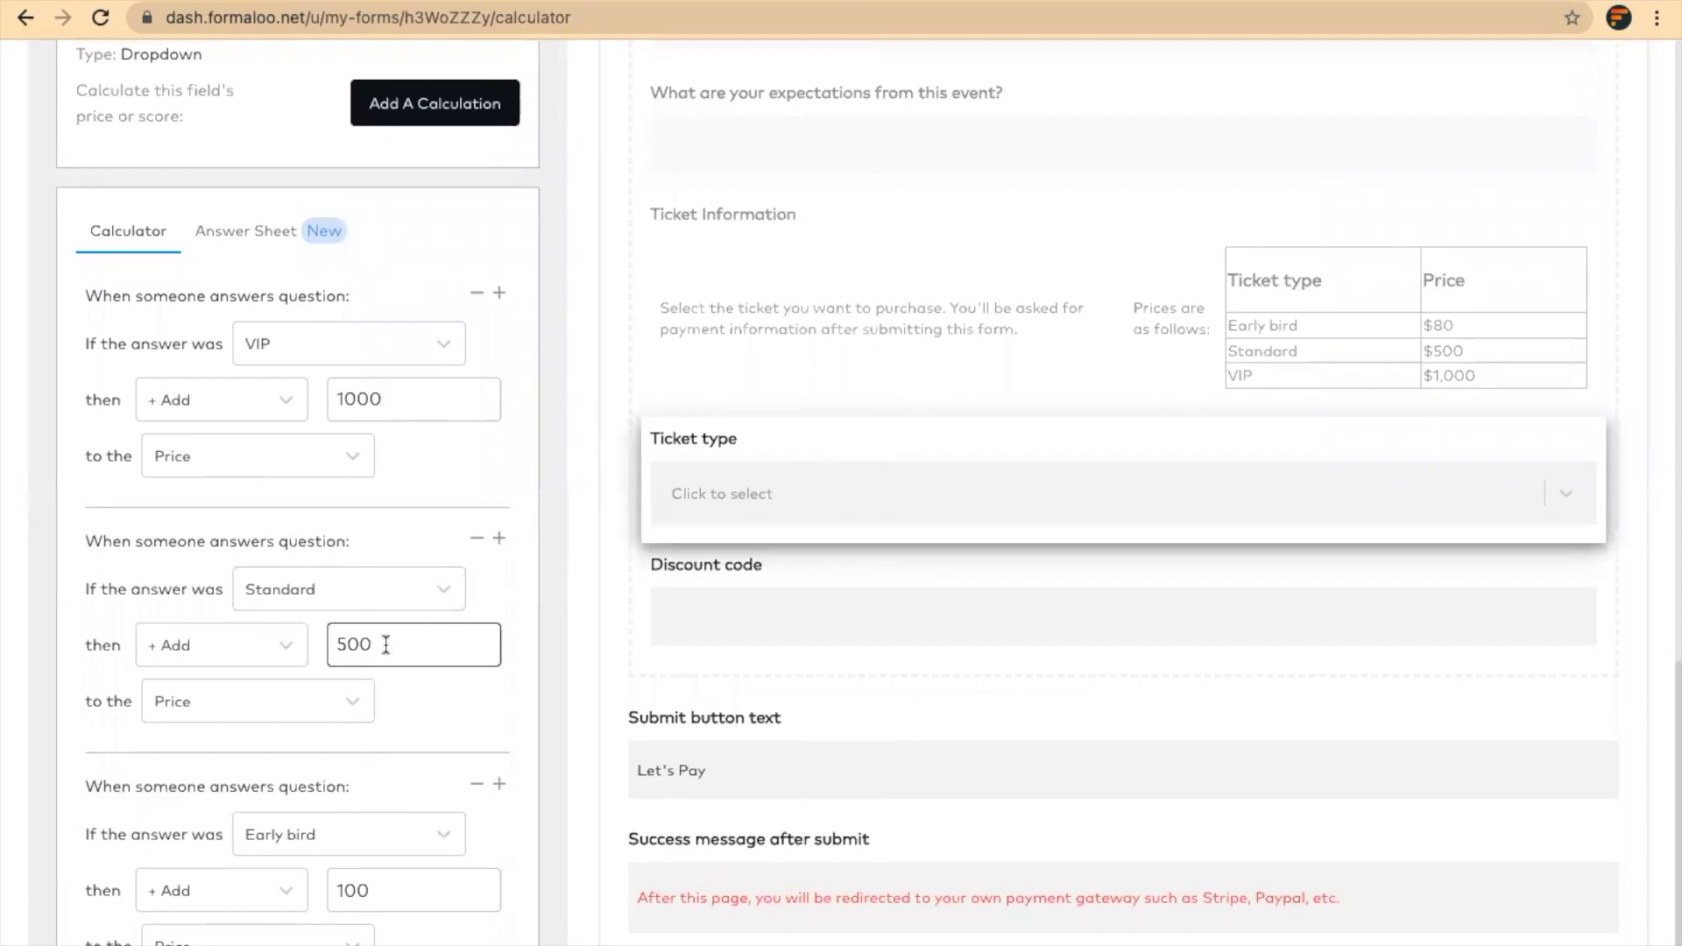
{"action": "scroll", "coordinate": [385, 644], "scroll_direction": "down", "scroll_amount": 2}
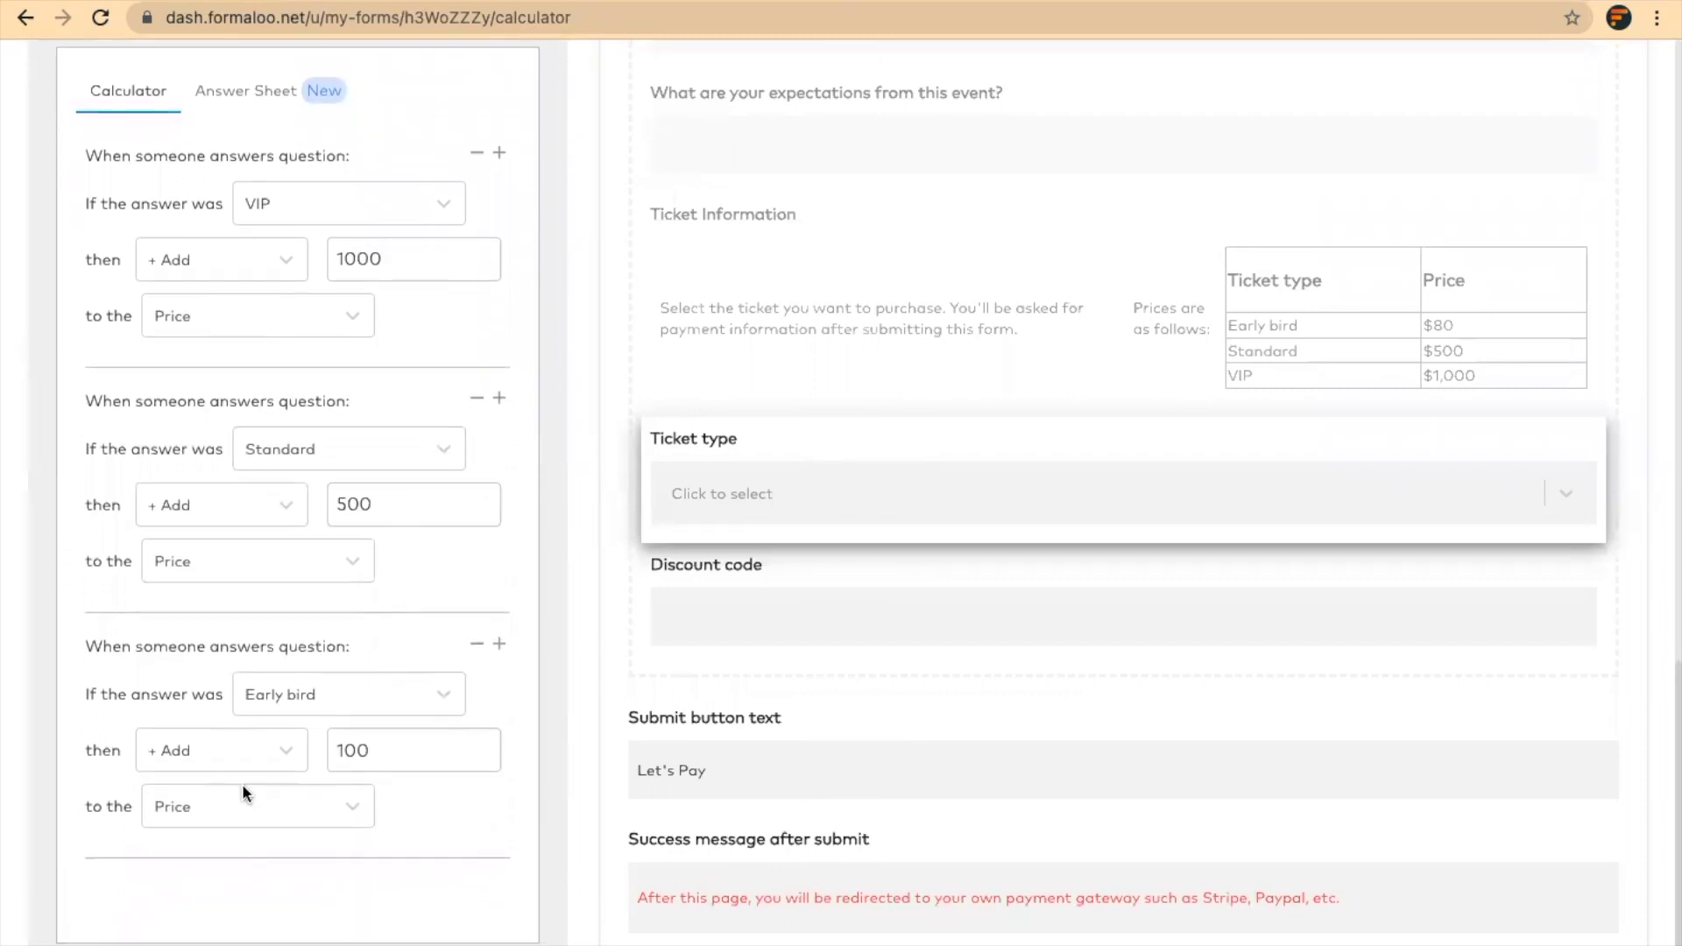
{"action": "left_click", "coordinate": [377, 746]}
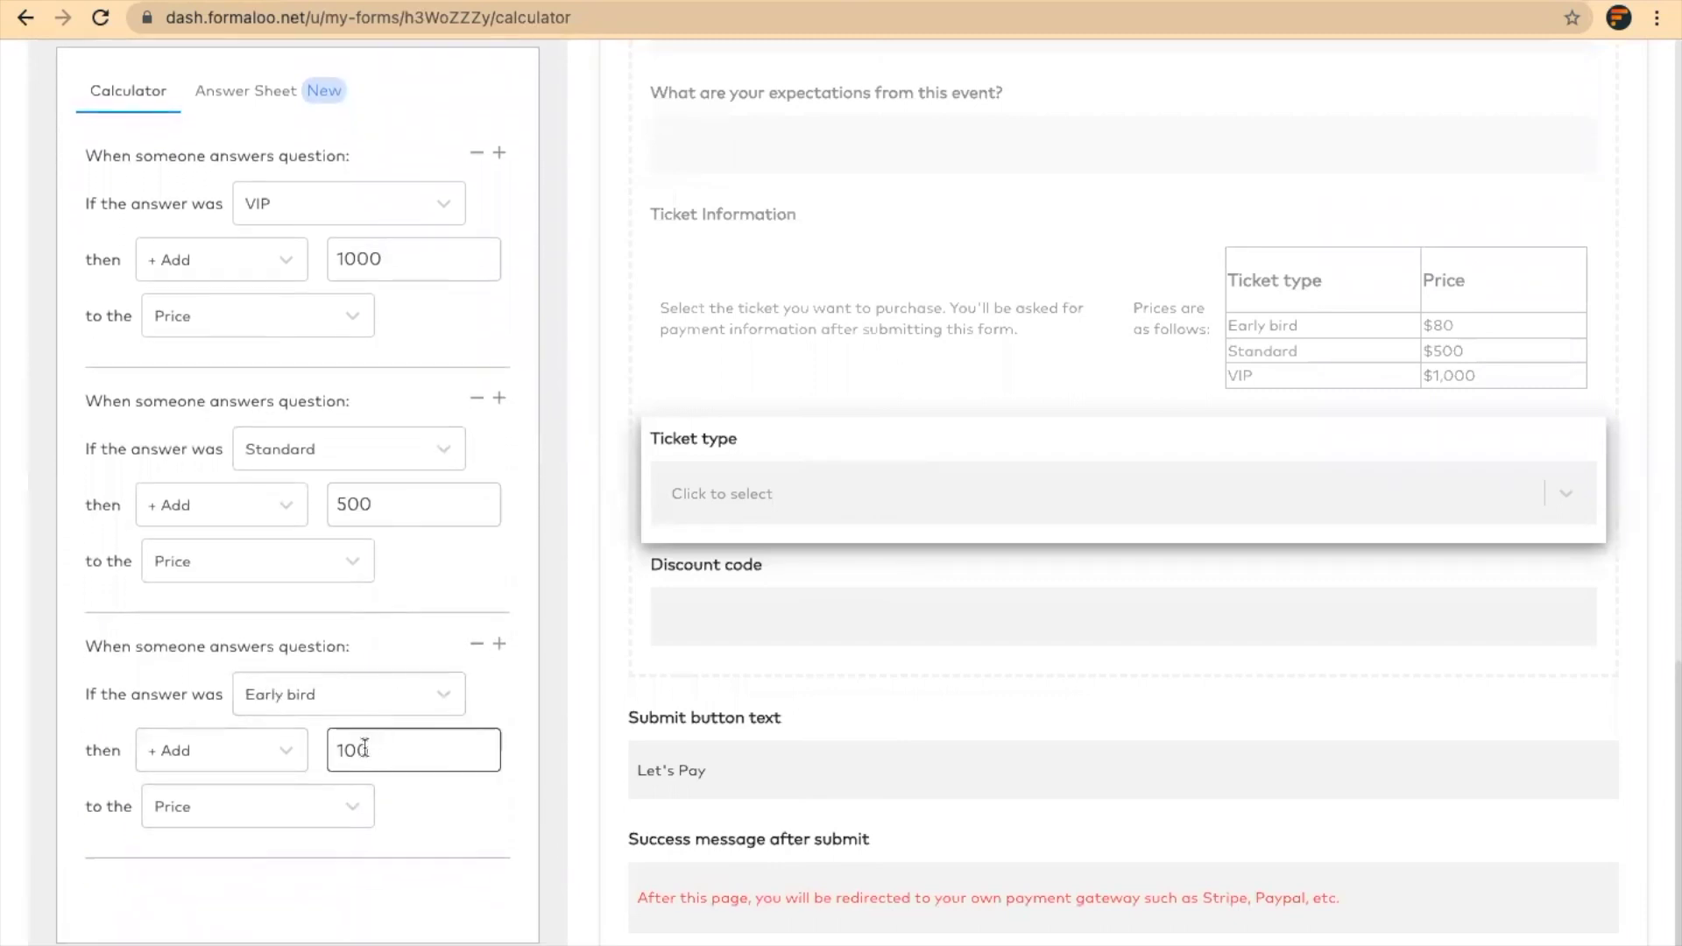
{"action": "left_click_drag", "start_coordinate": [355, 746], "coordinate": [332, 750]}
{"action": "key", "text": "BackSpace"}
{"action": "type", "text": "80"}
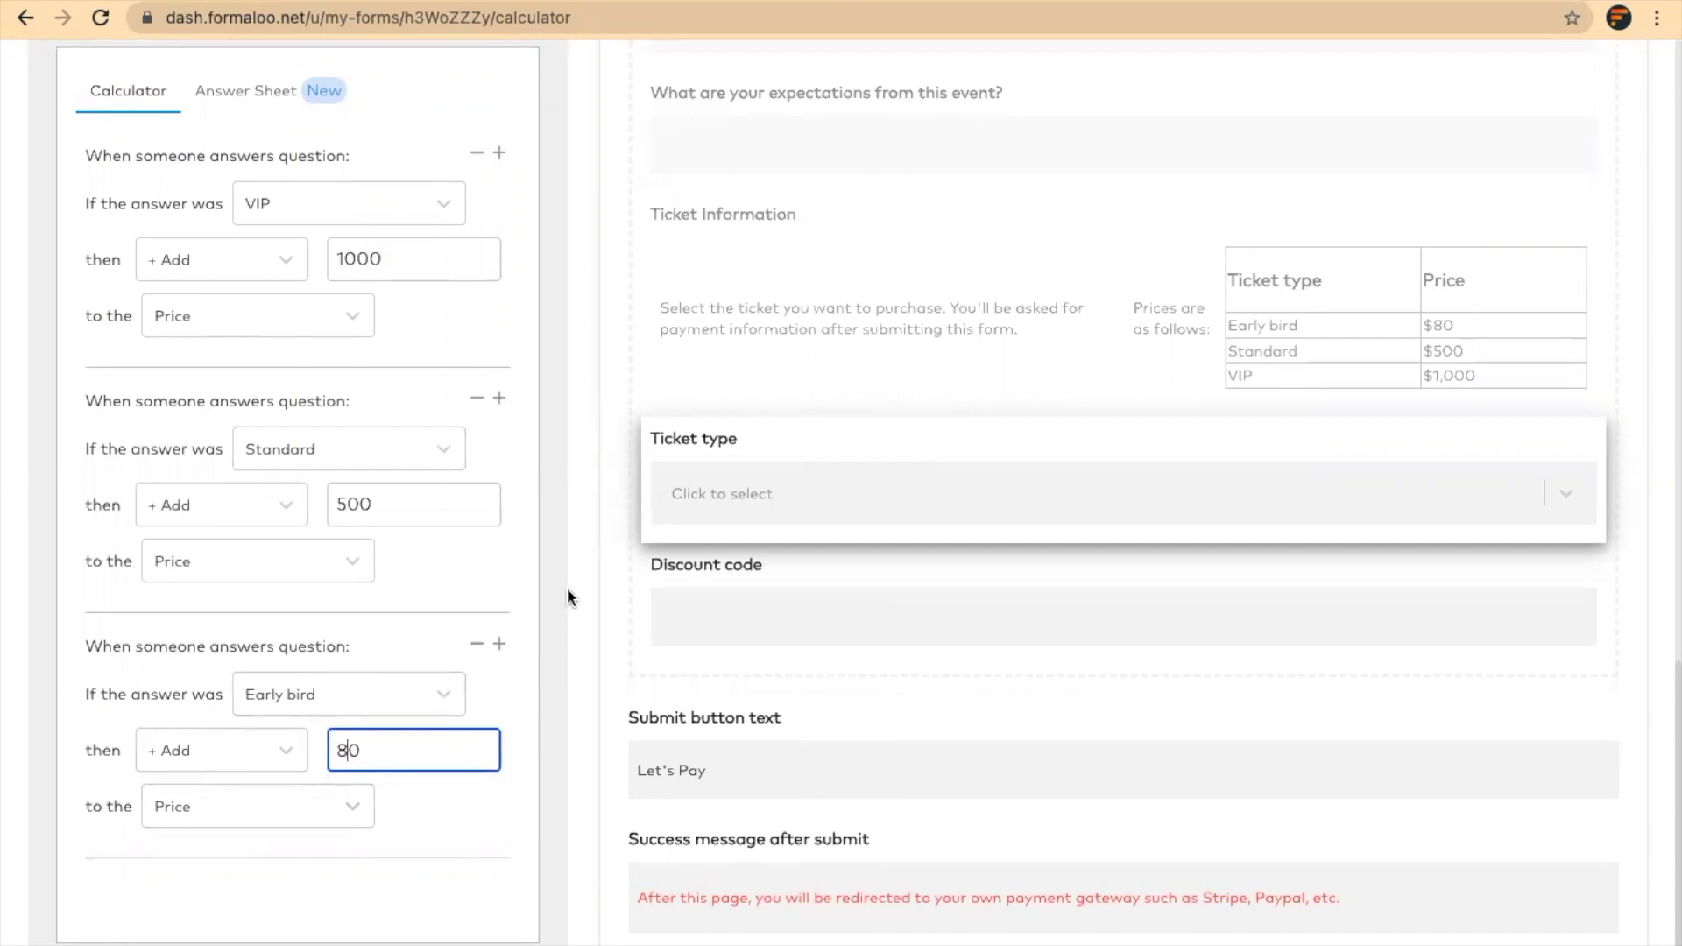
Save the calculator changes and dismiss the 'Saved the changes' confirmation
{"action": "scroll", "coordinate": [566, 594], "scroll_direction": "up", "scroll_amount": 10}
{"action": "left_click", "coordinate": [519, 172]}
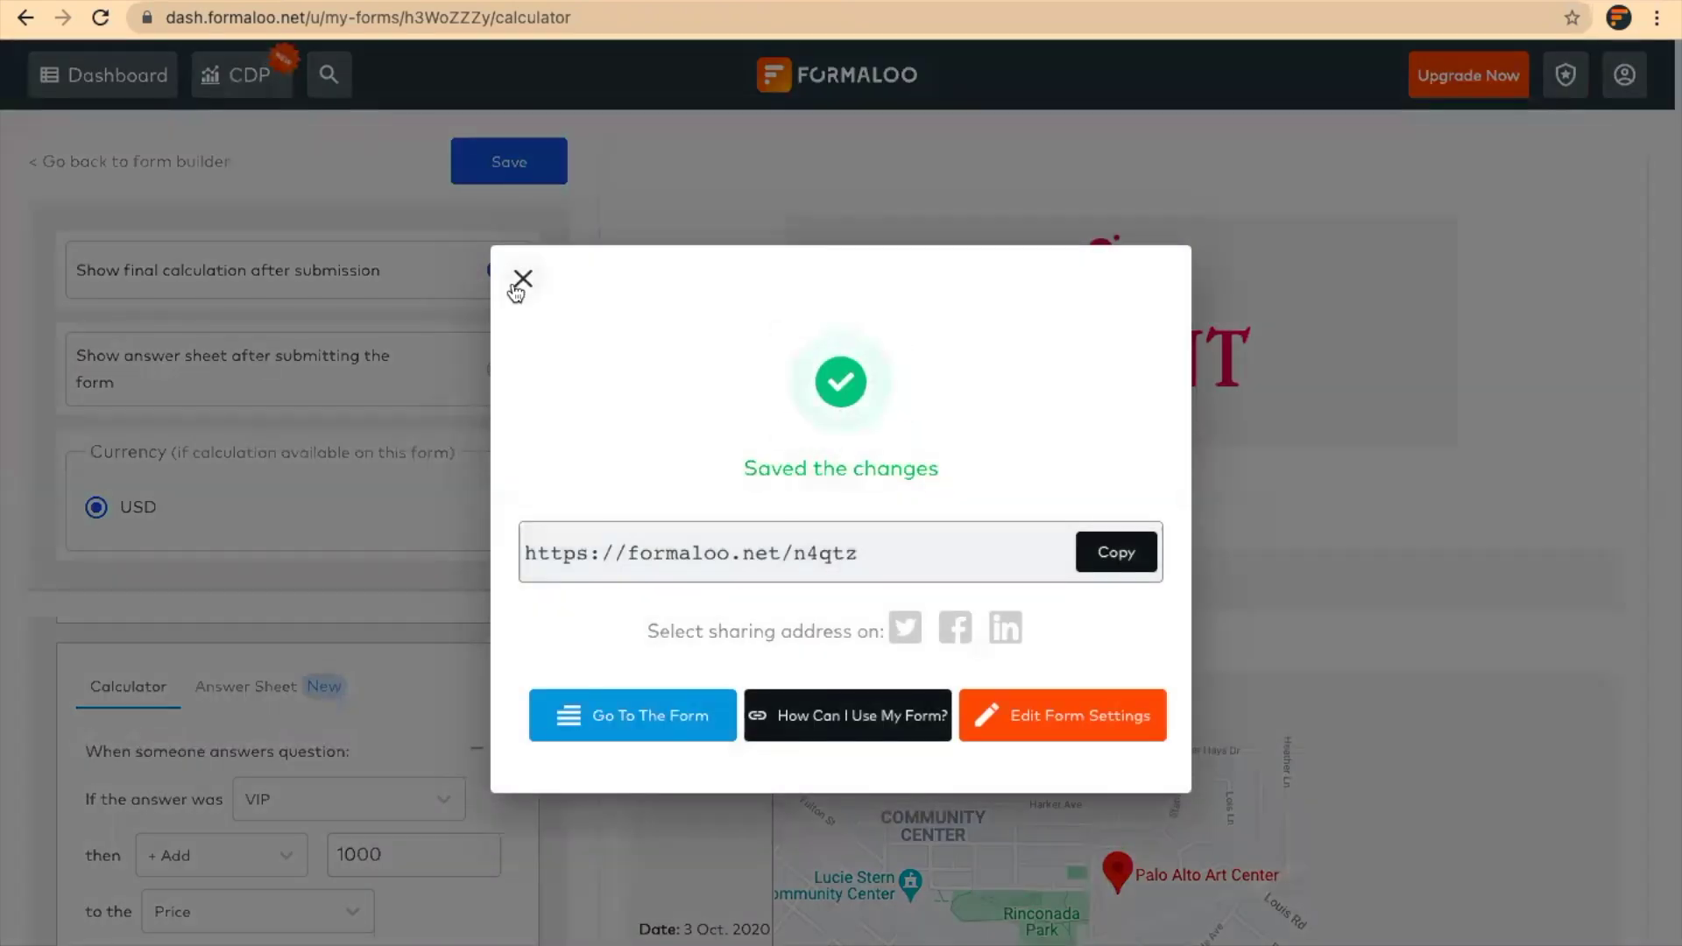
{"action": "left_click", "coordinate": [516, 292]}
{"action": "scroll", "coordinate": [663, 438], "scroll_direction": "down", "scroll_amount": 10}
{"action": "scroll", "coordinate": [663, 442], "scroll_direction": "down", "scroll_amount": 1}
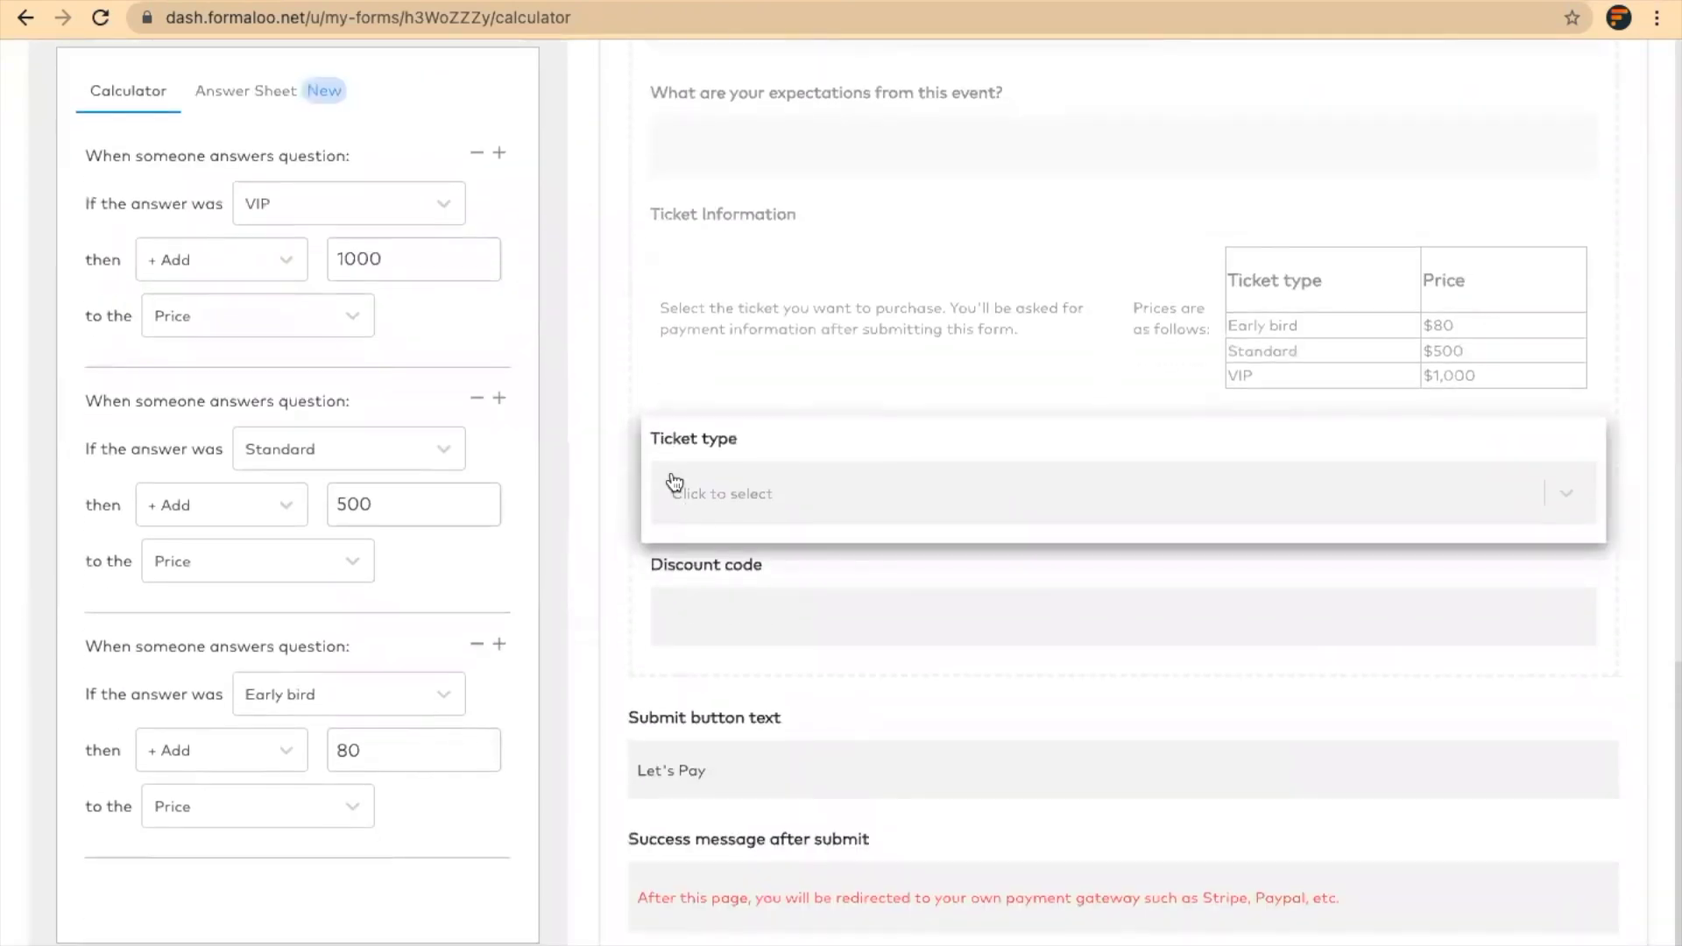
In the Discount code field's rule, make Early_bird_student subtract 75 from Price instead of 100
{"action": "left_click", "coordinate": [706, 567]}
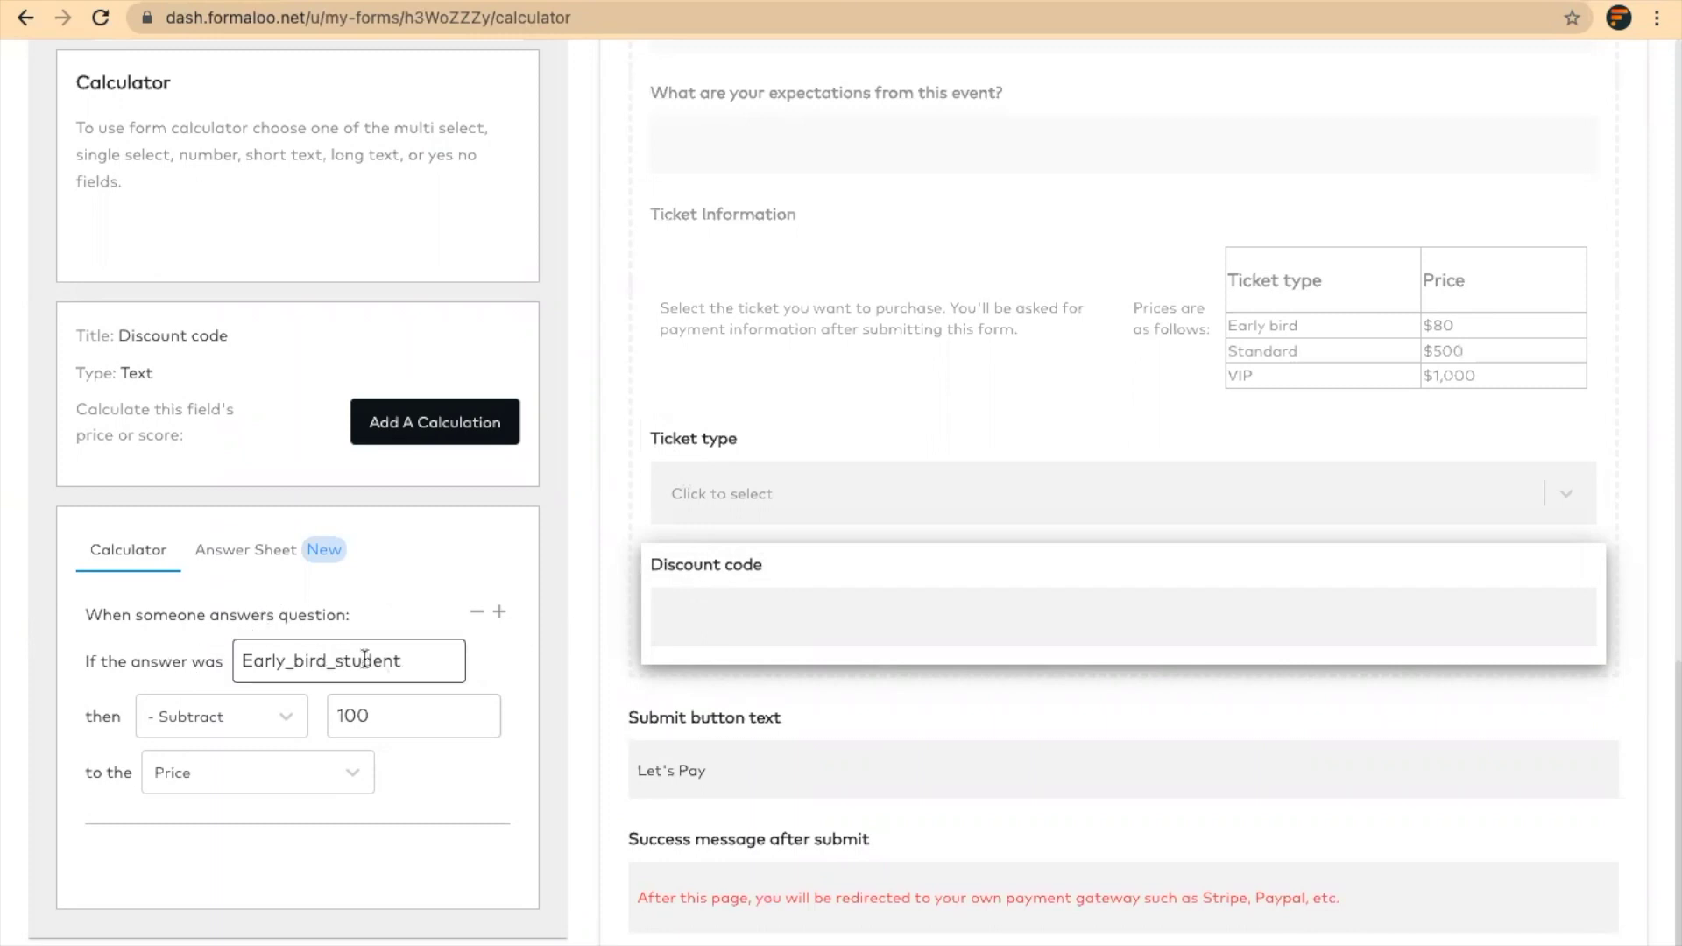
{"action": "double_click", "coordinate": [413, 660]}
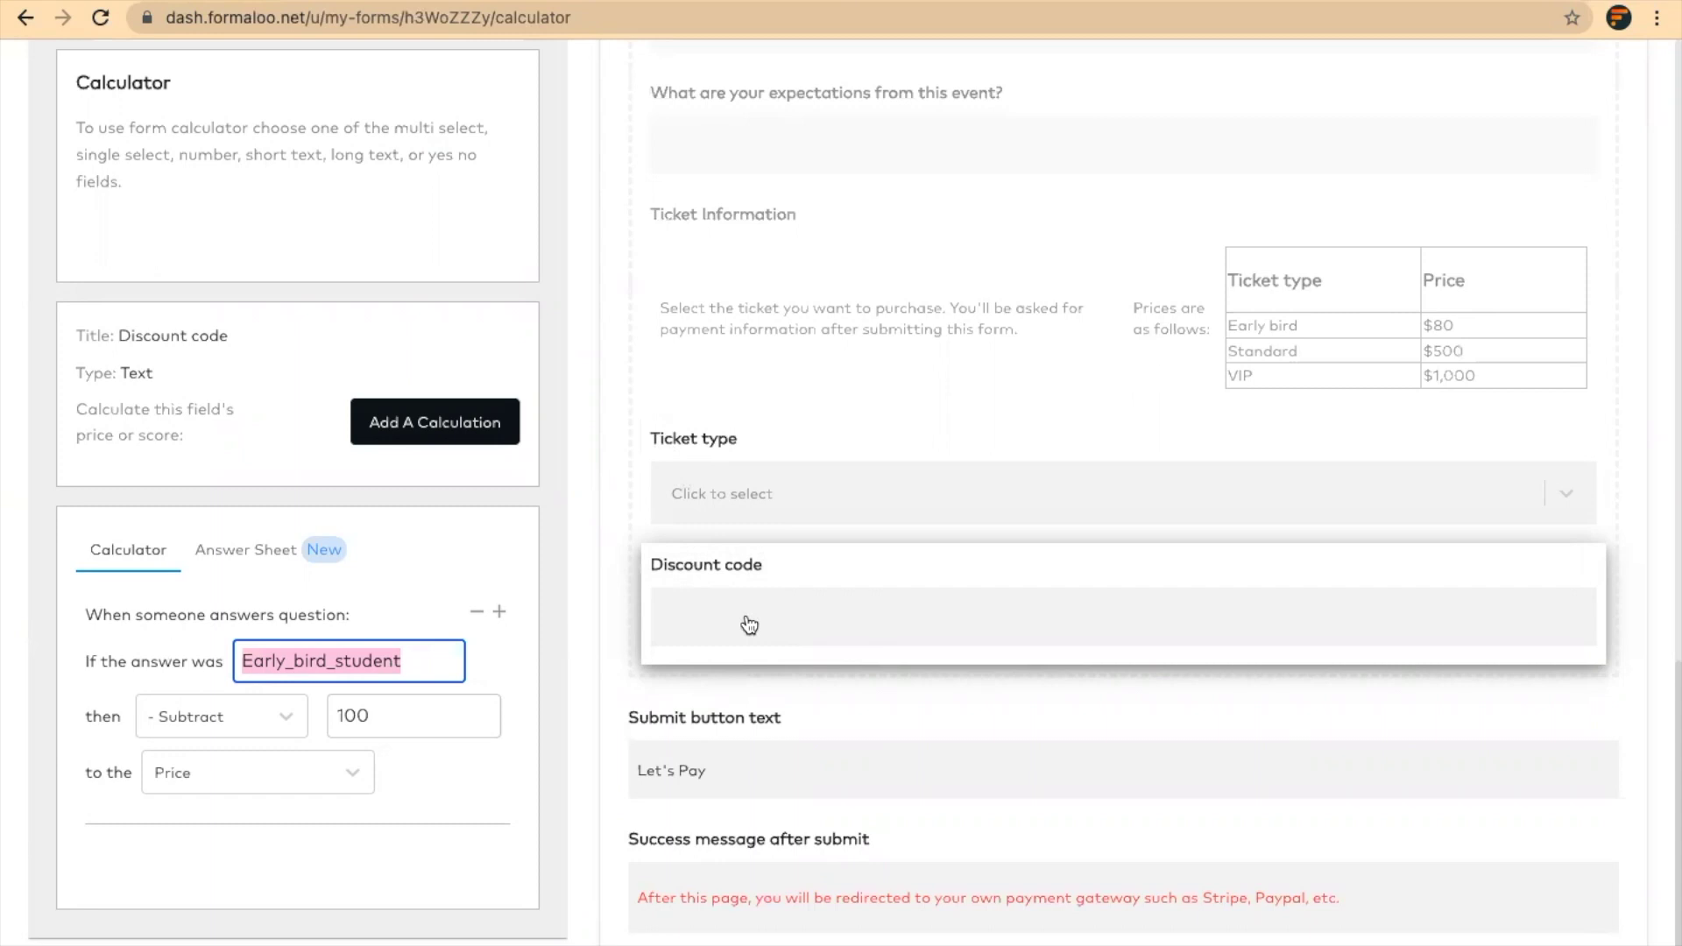
{"action": "left_click_drag", "start_coordinate": [354, 720], "coordinate": [330, 718]}
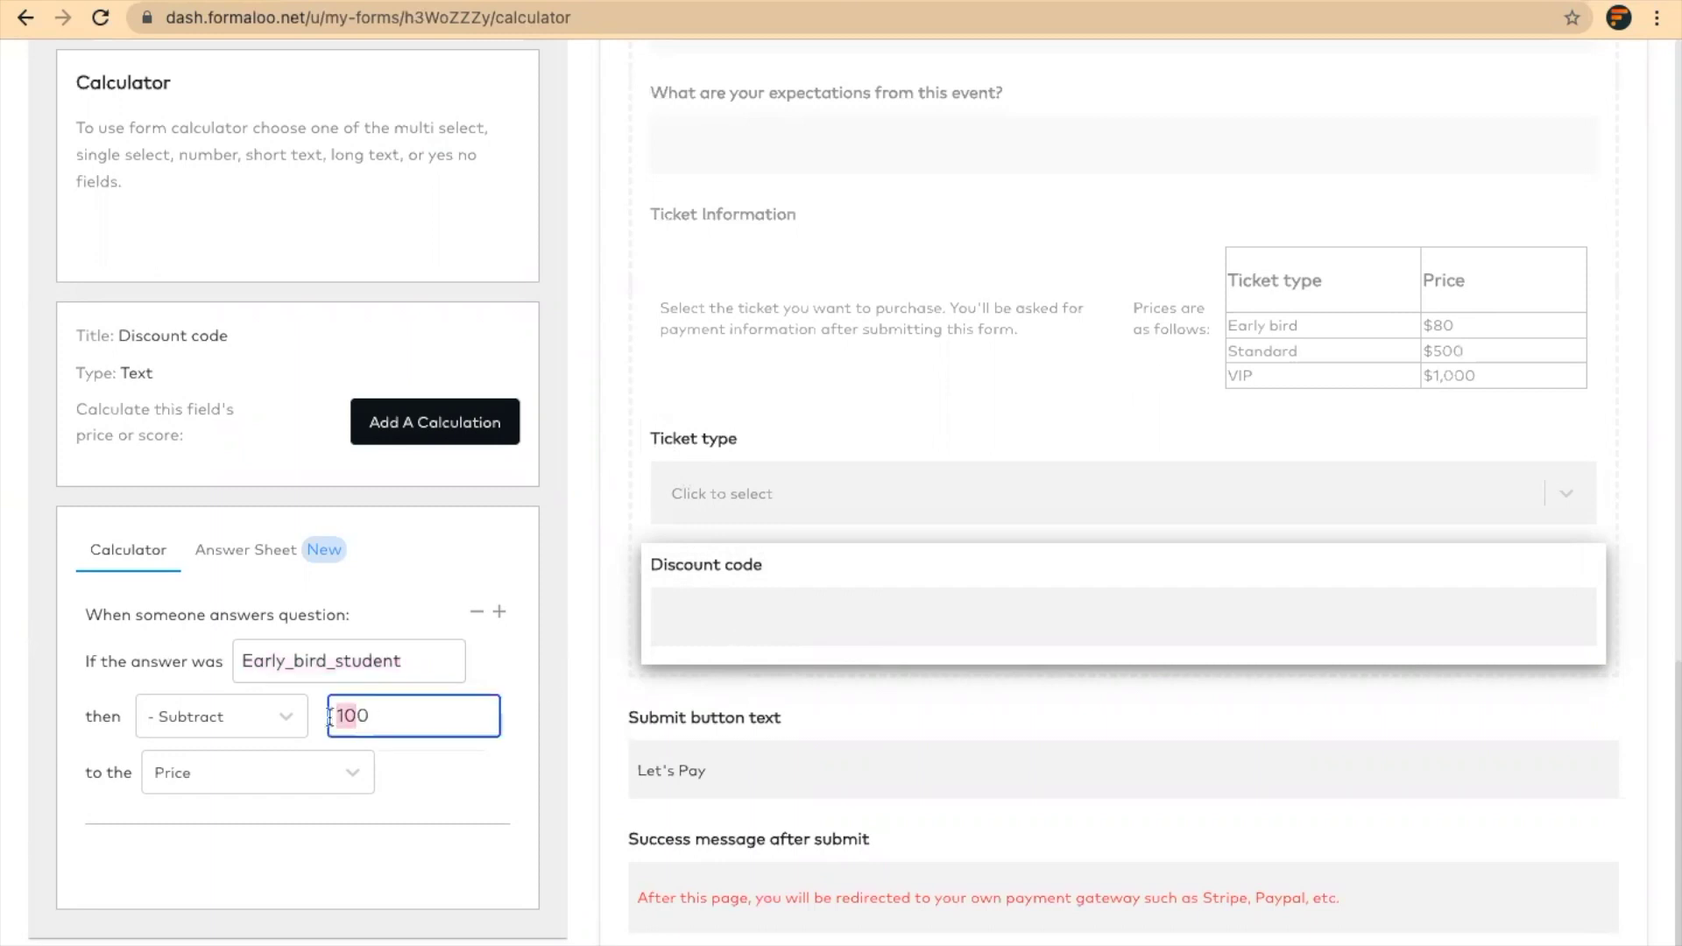
{"action": "type", "text": "8"}
{"action": "key", "text": "shift+Tab"}
{"action": "key", "text": "shift+Tab"}
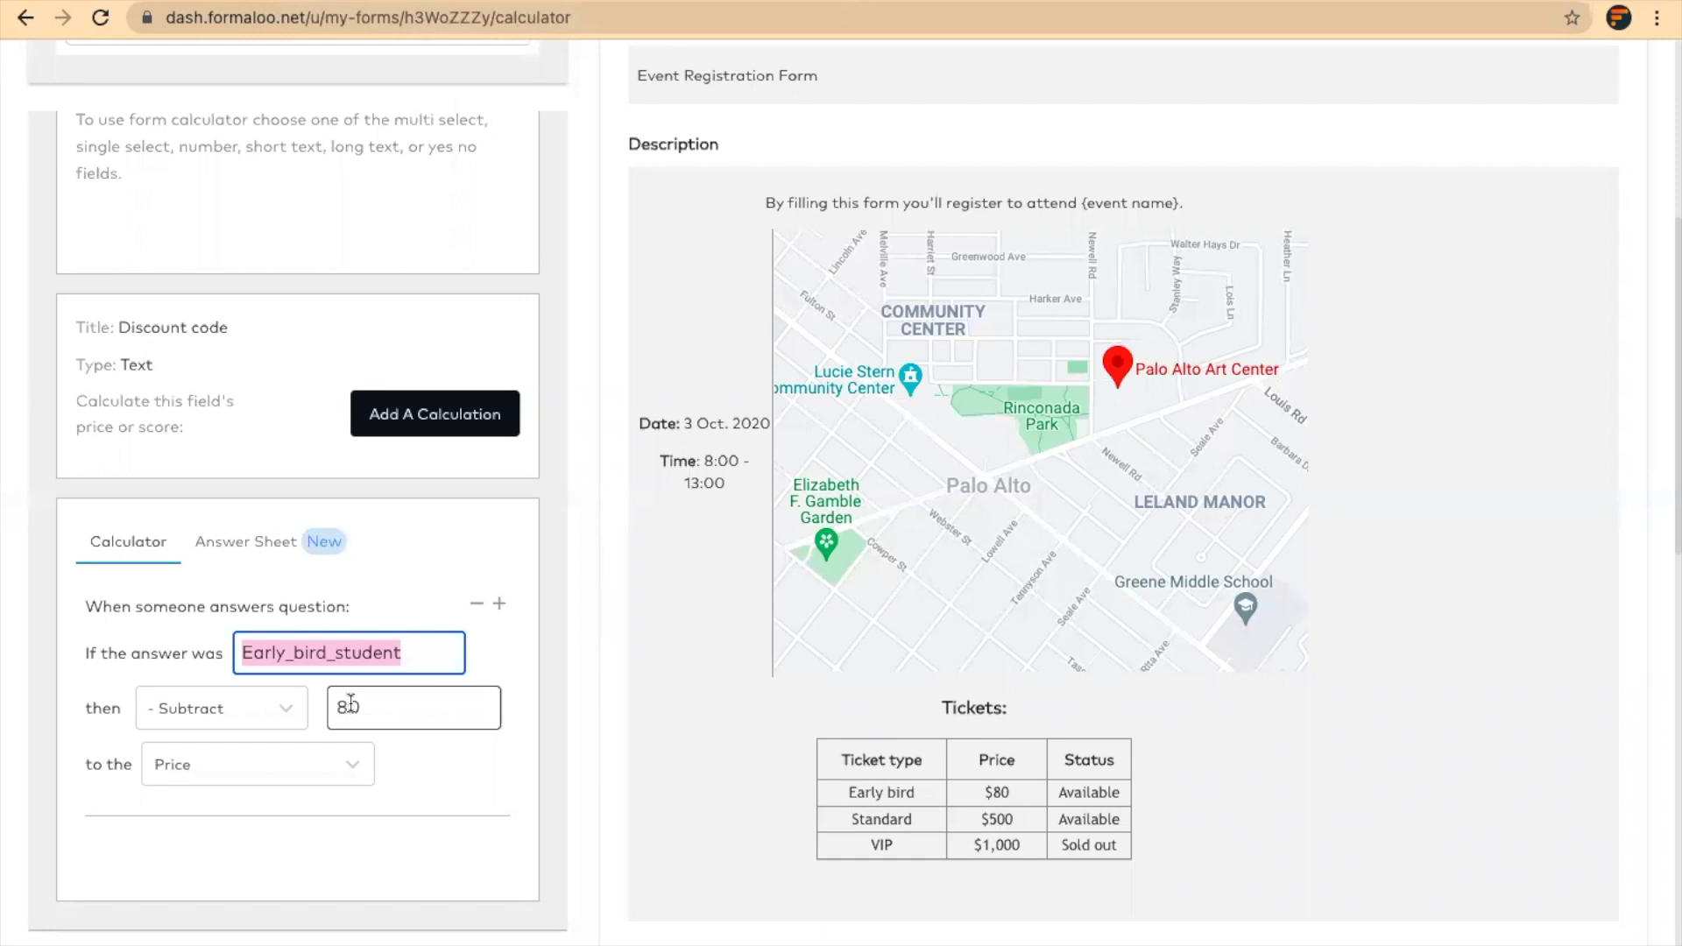
{"action": "left_click", "coordinate": [335, 704]}
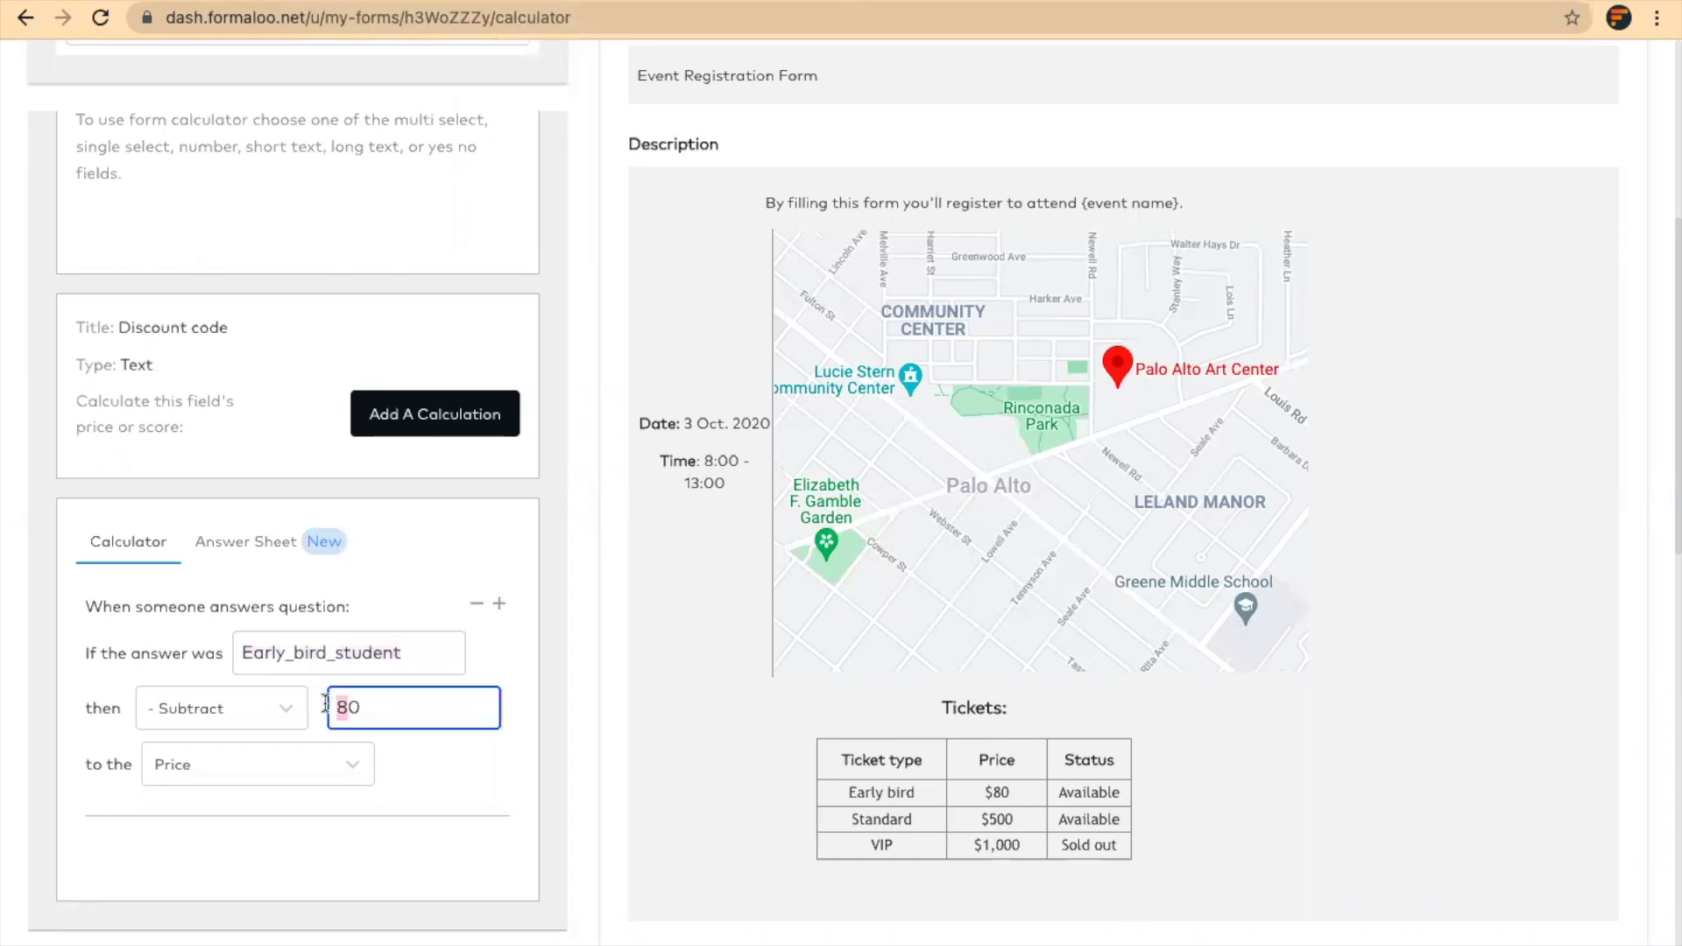
{"action": "left_click", "coordinate": [343, 707]}
{"action": "key", "text": "ctrl+a"}
{"action": "type", "text": "70"}
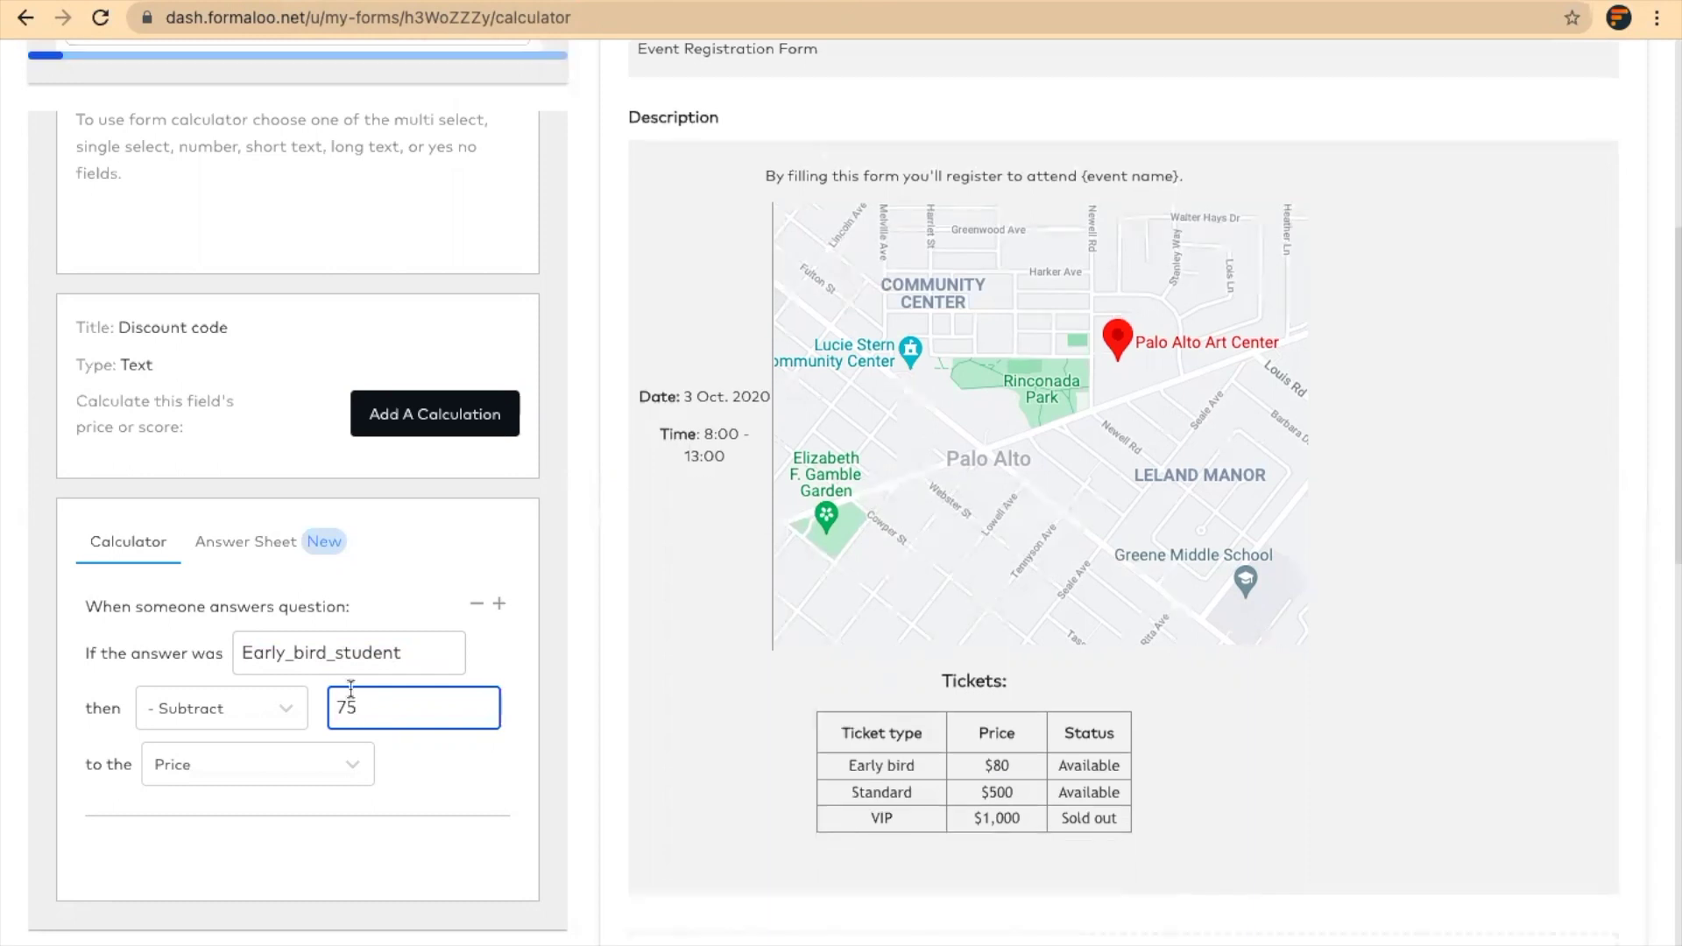
{"action": "scroll", "coordinate": [572, 639], "scroll_direction": "up", "scroll_amount": 6}
Save the discount rule, start the live form and enter a test full name
{"action": "left_click", "coordinate": [513, 149]}
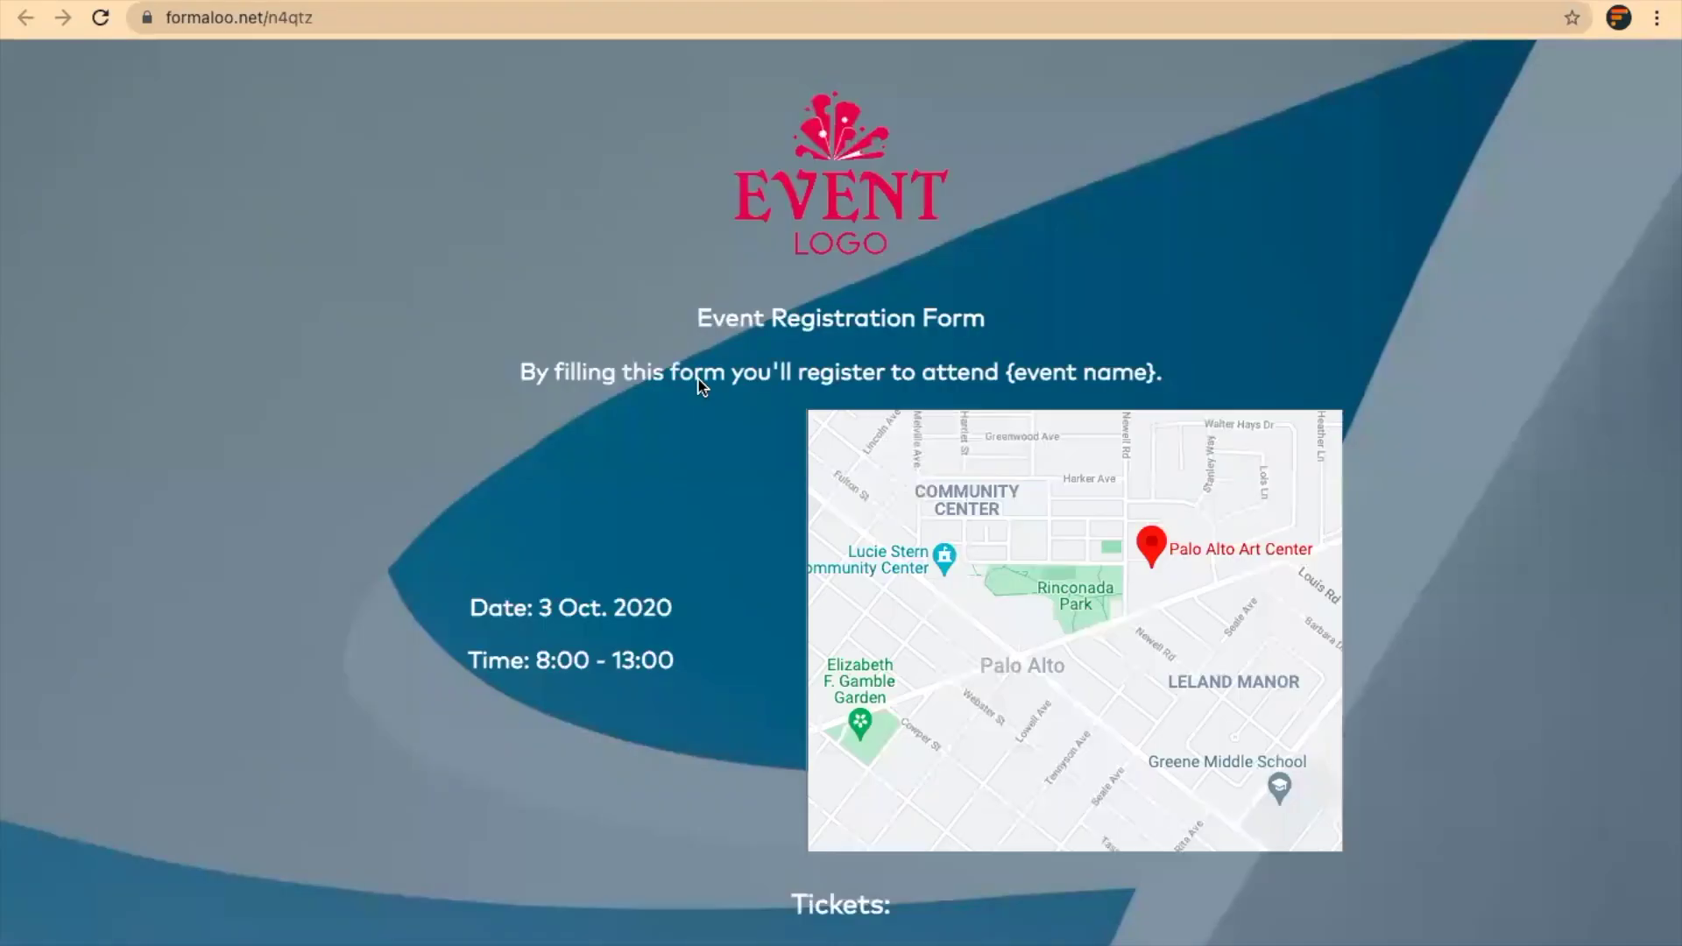
{"action": "scroll", "coordinate": [728, 429], "scroll_direction": "down", "scroll_amount": 4}
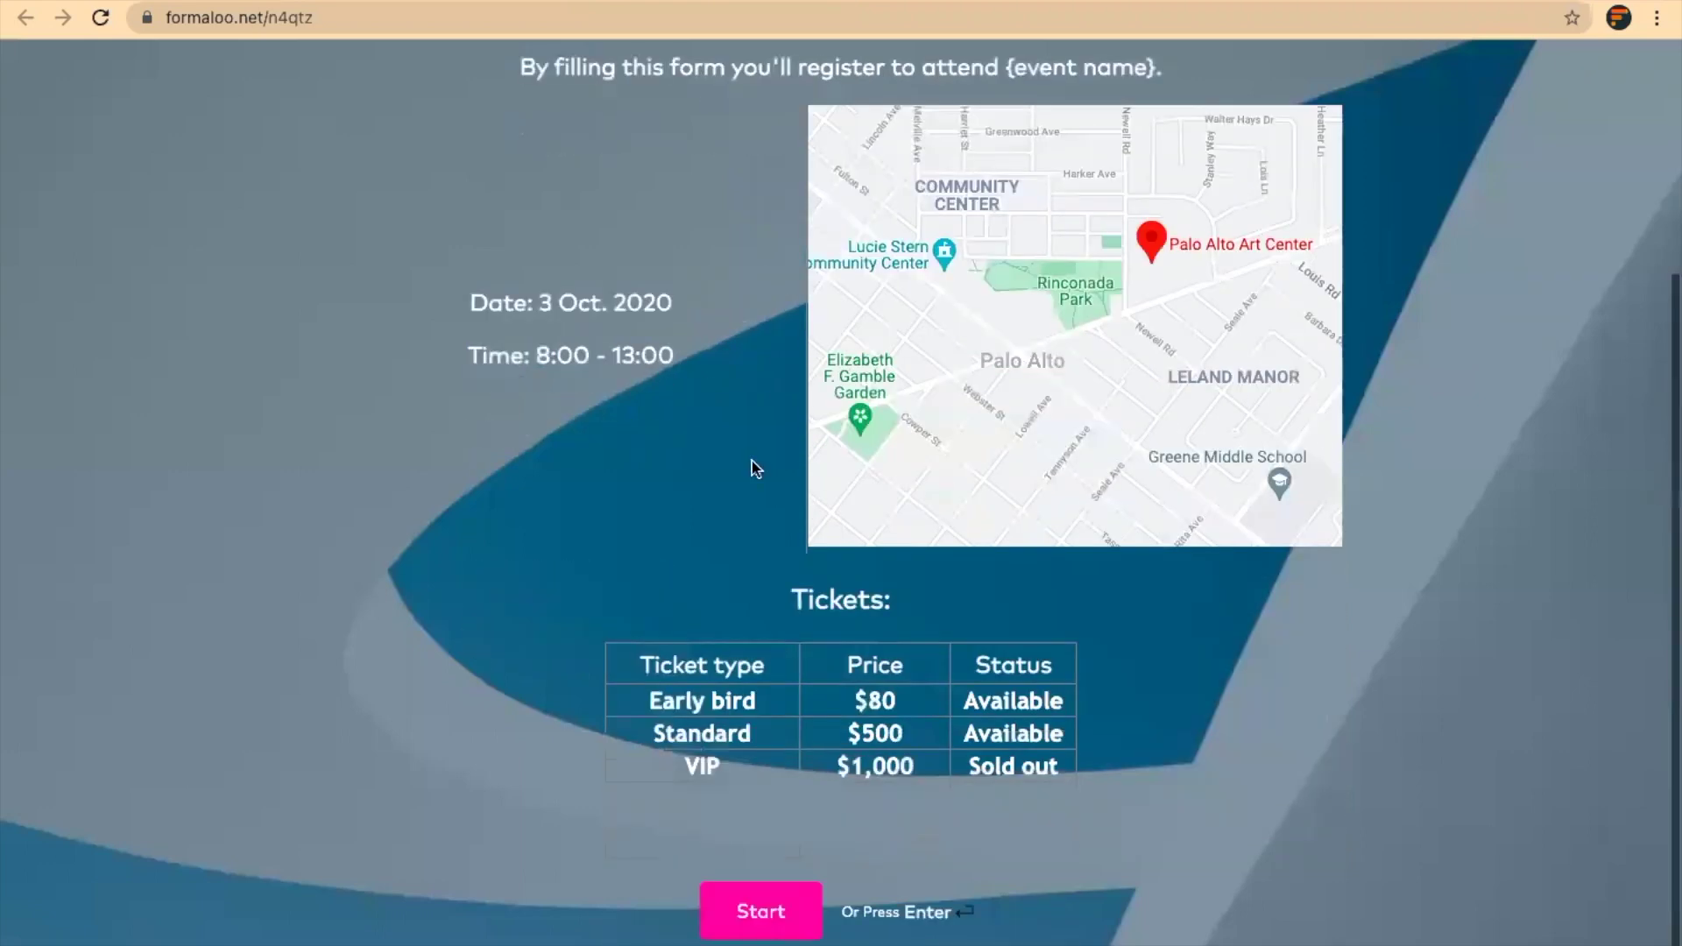
{"action": "left_click", "coordinate": [771, 902]}
{"action": "type", "text": "Ted"}
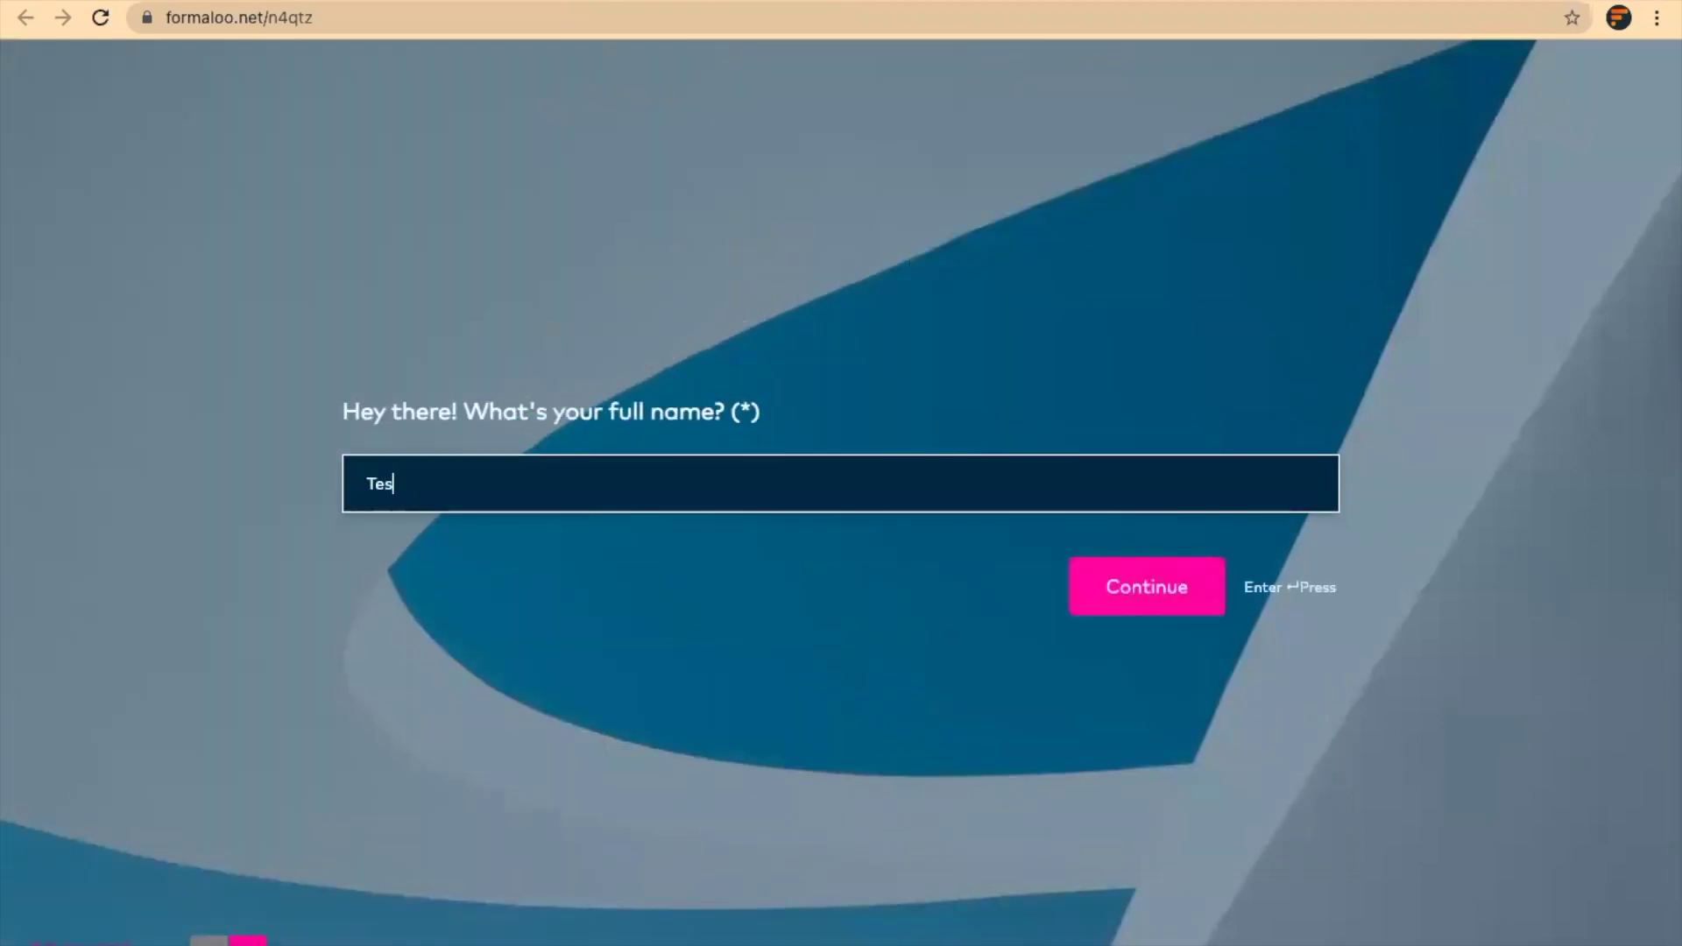
{"action": "key", "text": "Return"}
Enter a test email address, choose the Early bird ticket type and continue to the Discount code question
{"action": "type", "text": "test"}
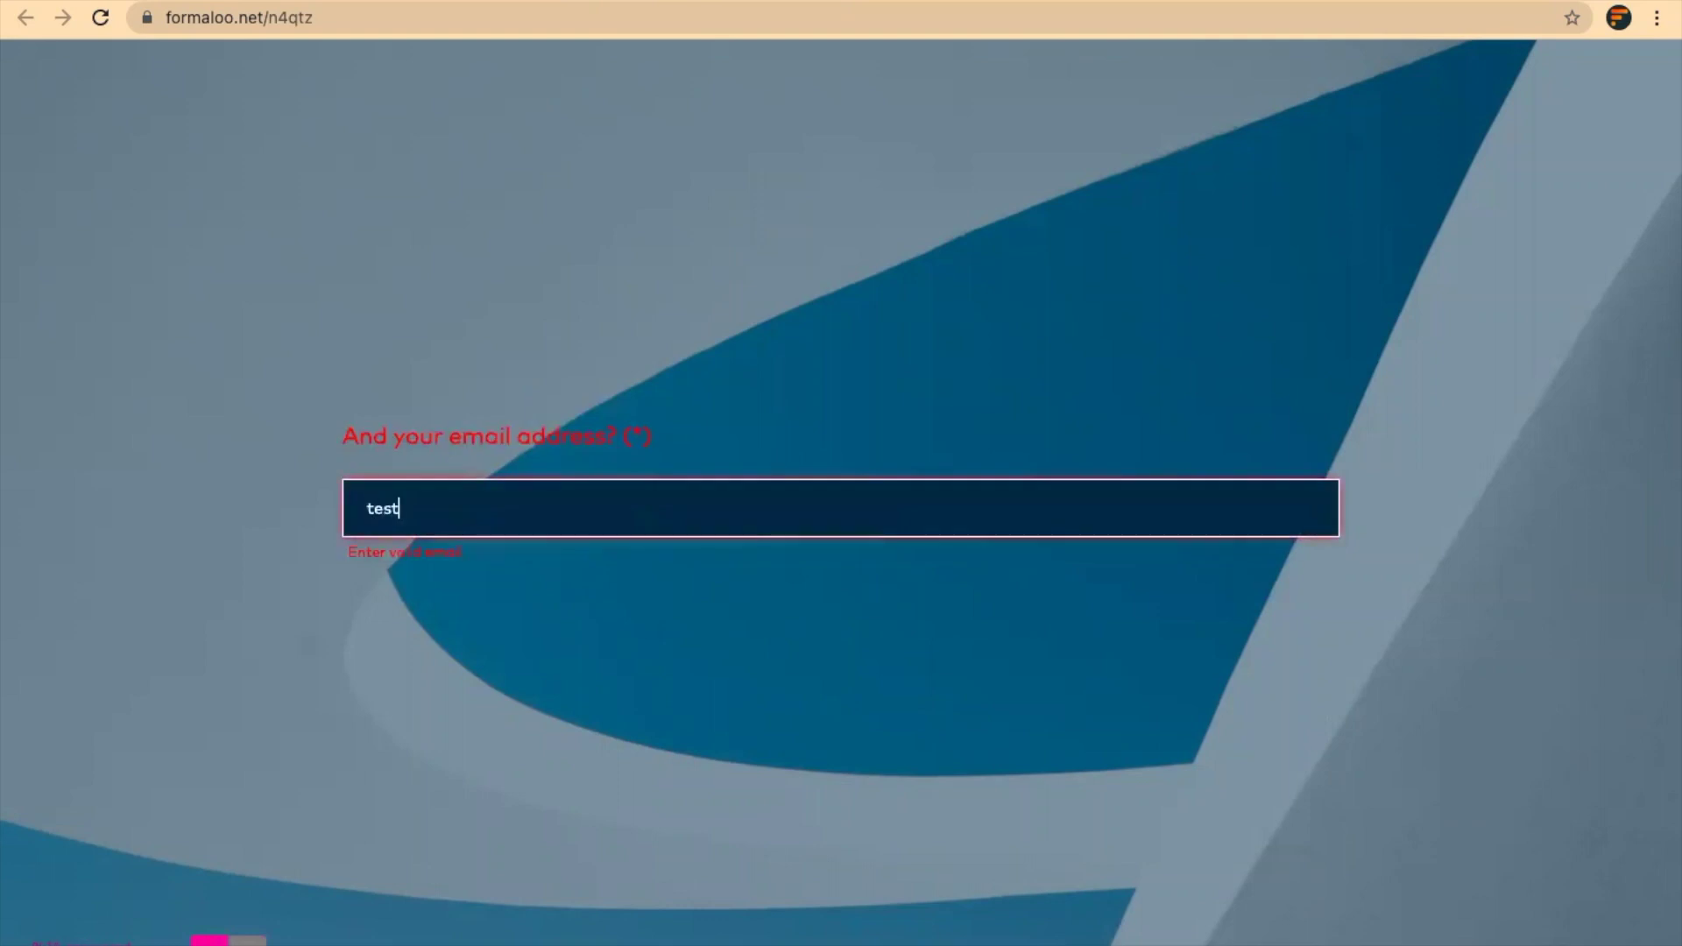
{"action": "type", "text": "@formaloo.com"}
{"action": "key", "text": "Return"}
{"action": "key", "text": "Return"}
{"action": "key", "text": "Return"}
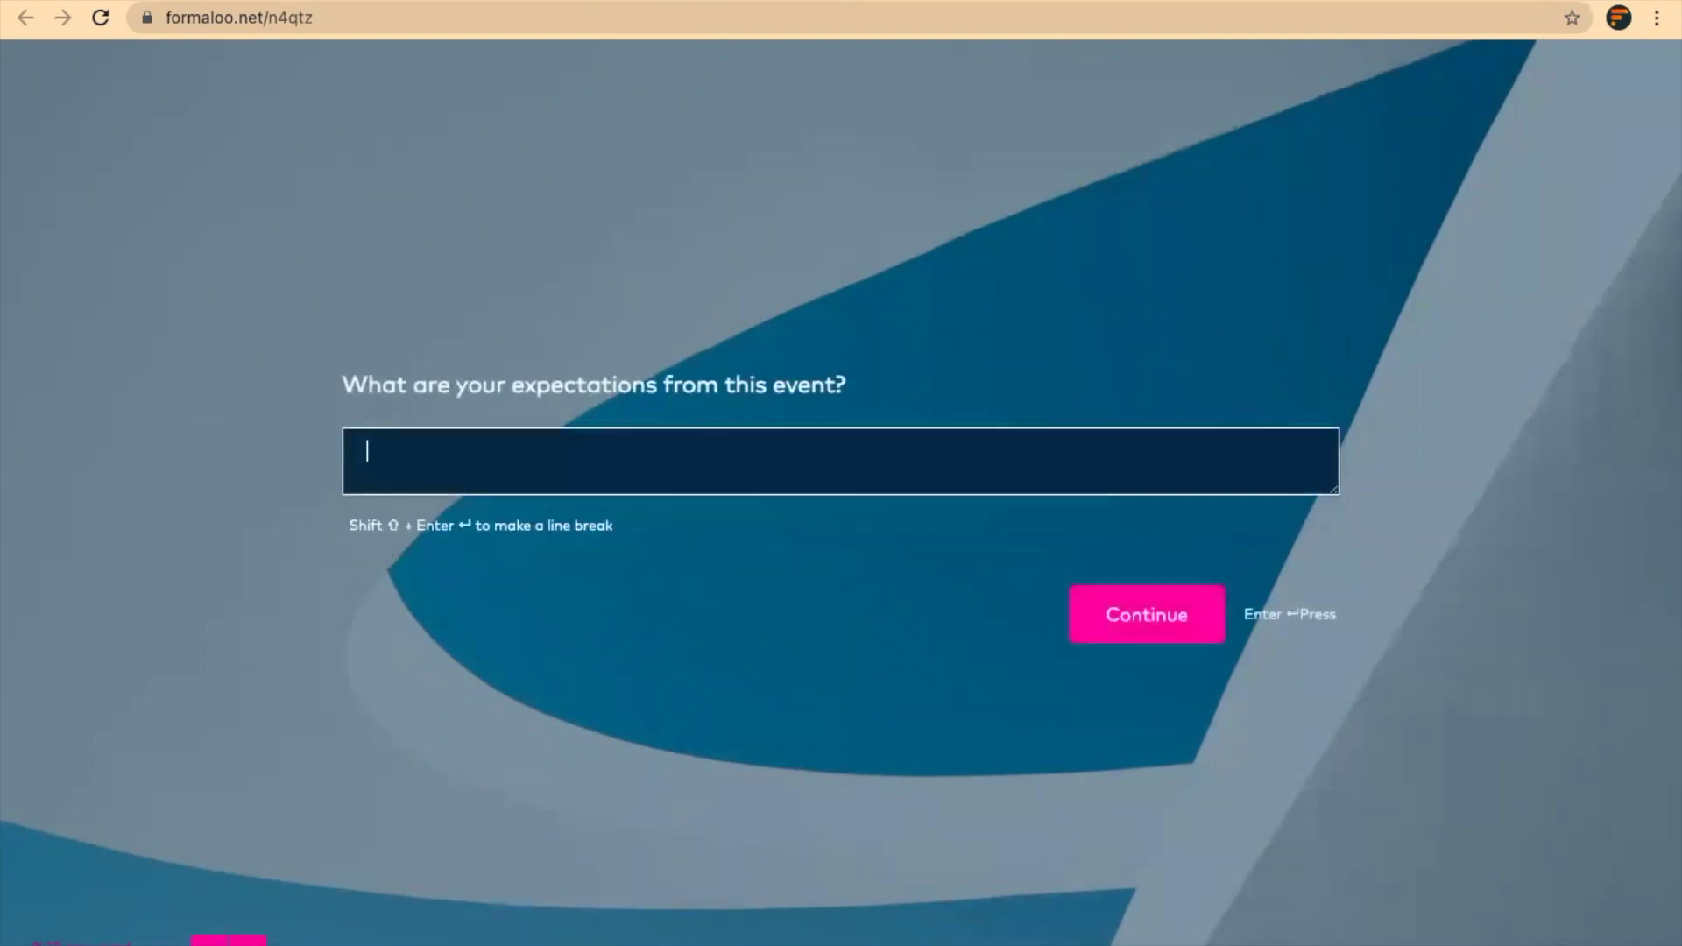
{"action": "key", "text": "Return"}
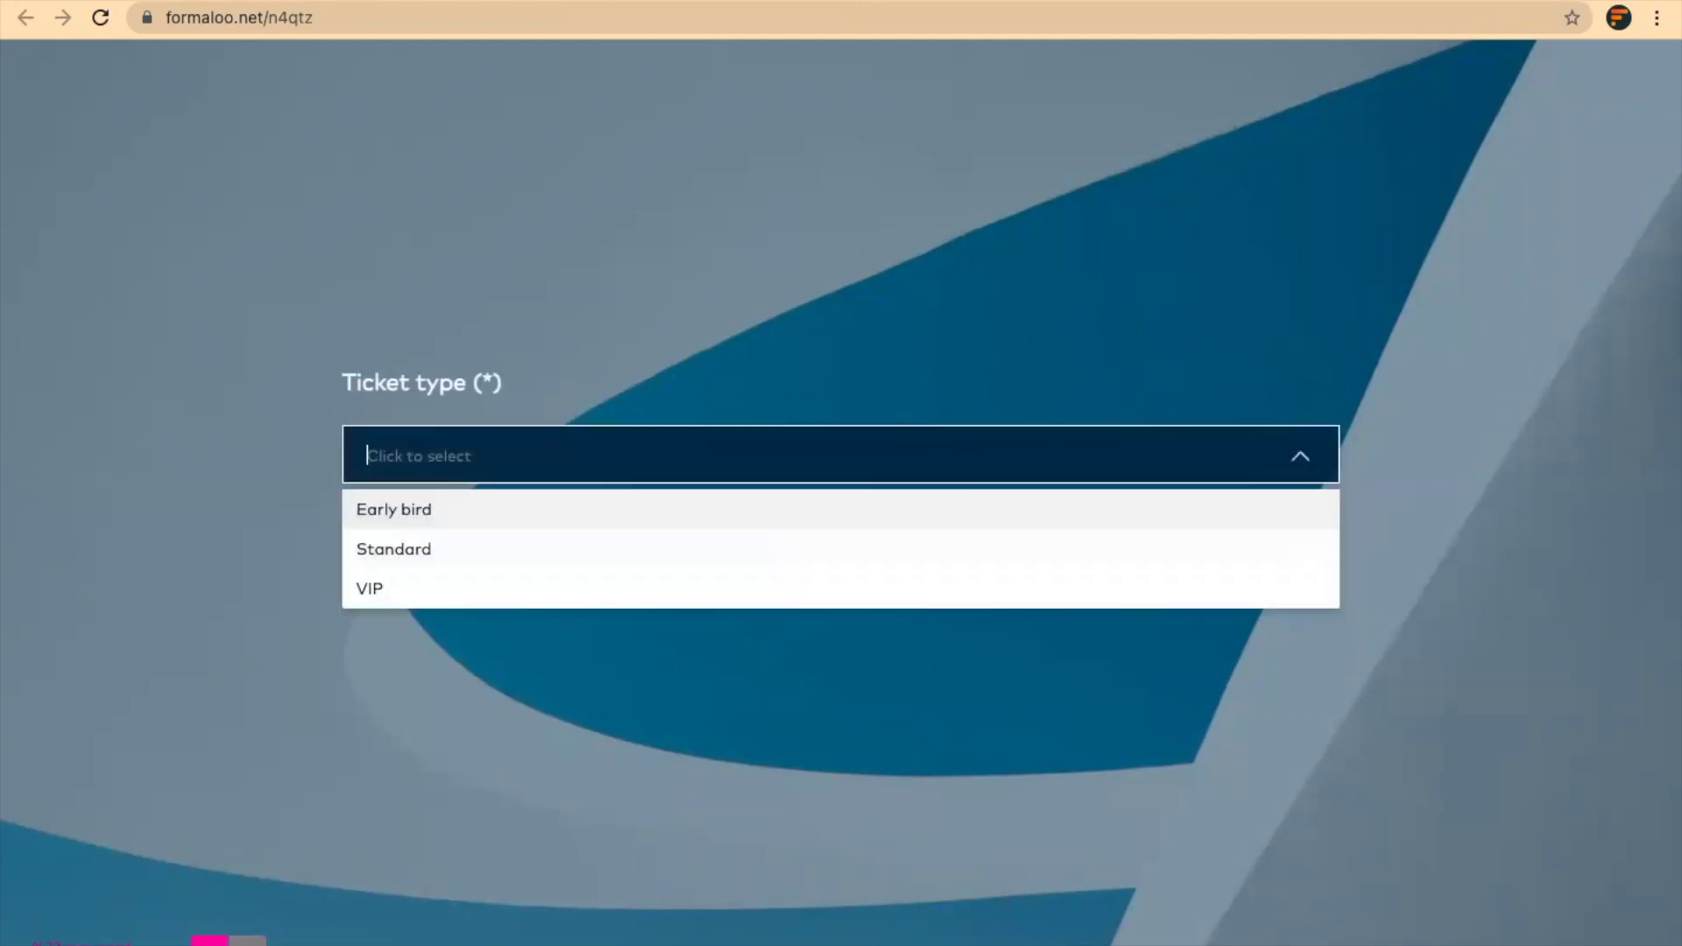
{"action": "left_click", "coordinate": [675, 526]}
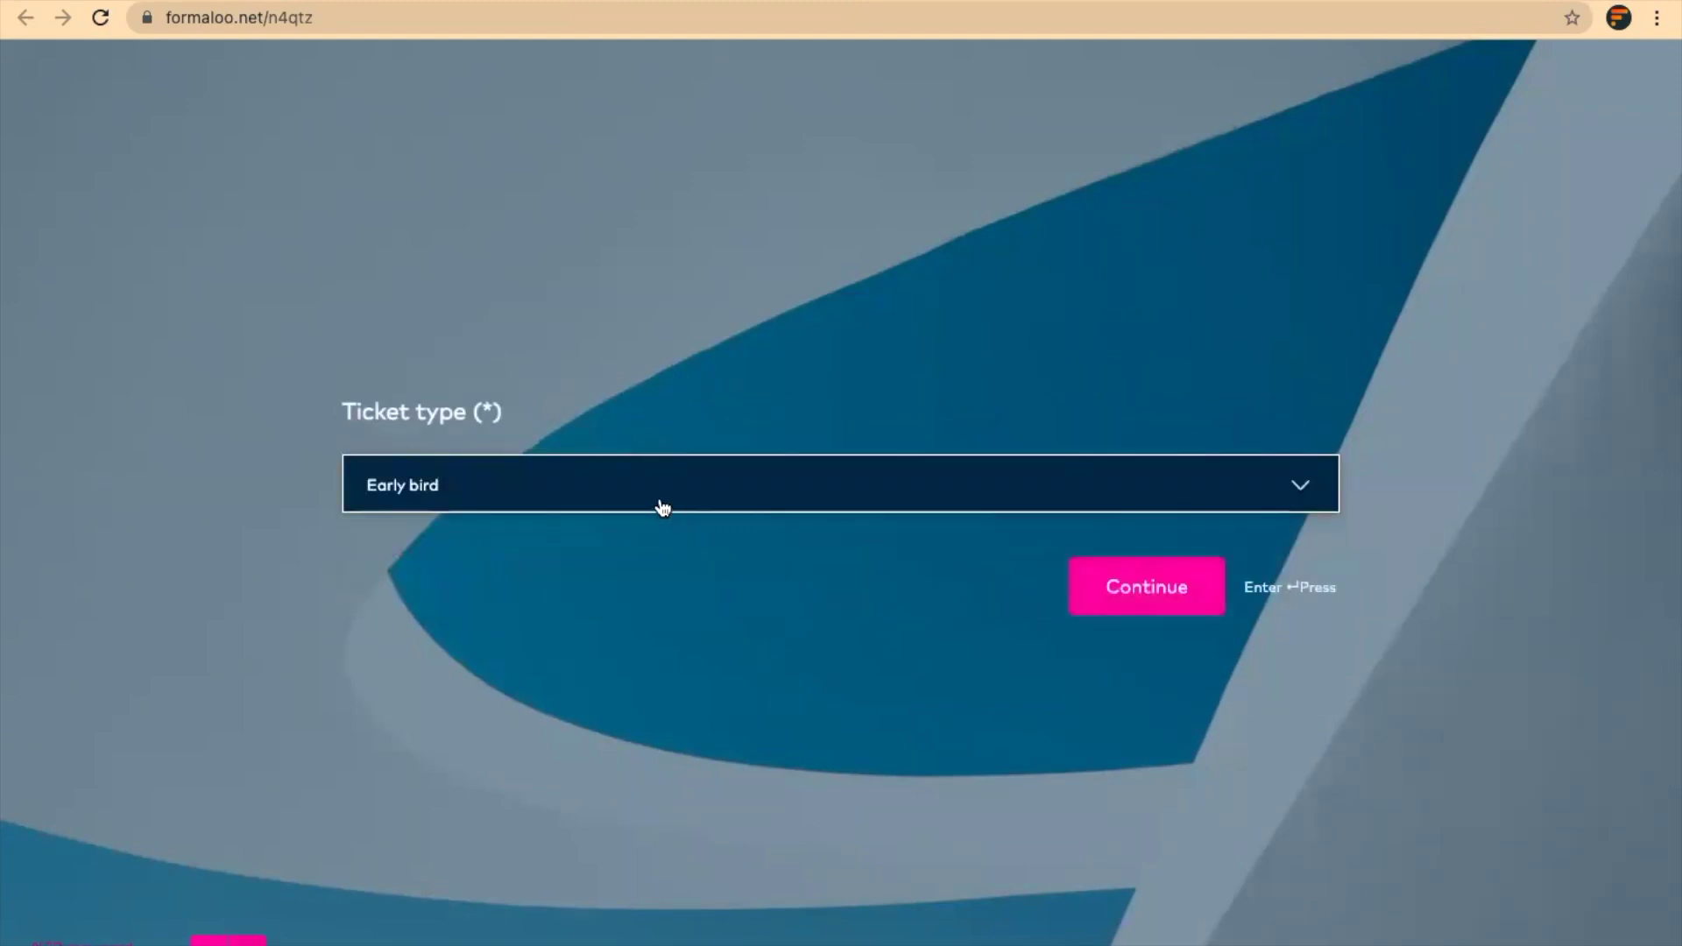
{"action": "left_click", "coordinate": [1161, 596]}
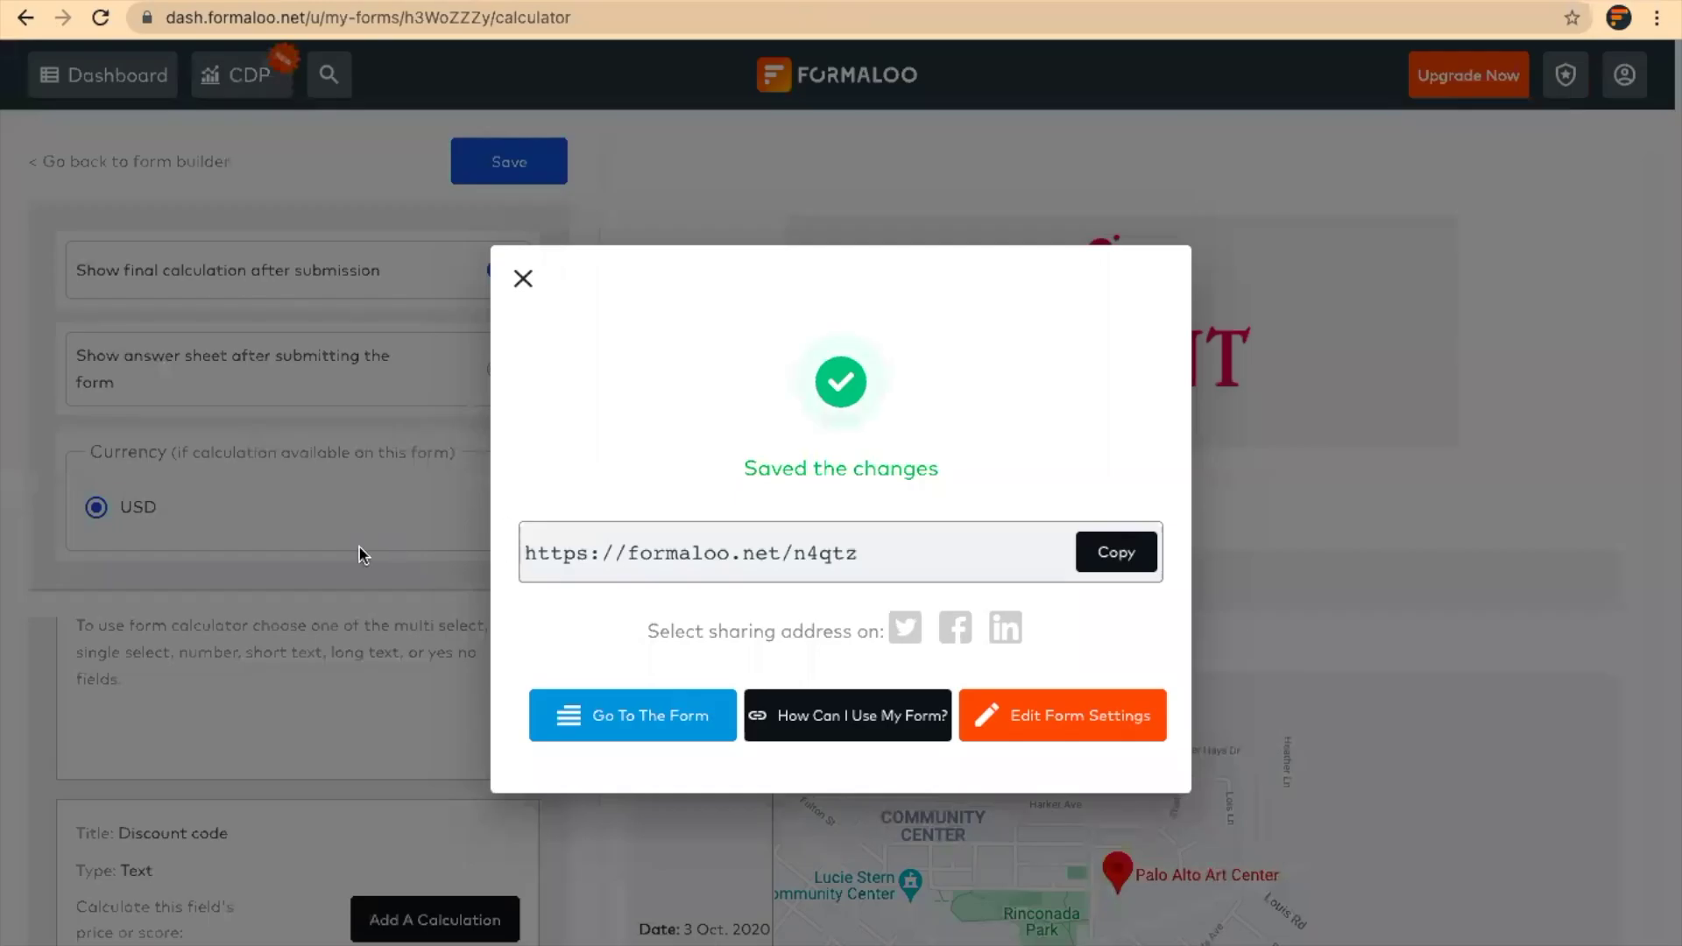
Copy the Early_bird_student code from the calculator and paste it into the live form's Discount code answer
{"action": "left_click", "coordinate": [362, 550]}
{"action": "scroll", "coordinate": [360, 545], "scroll_direction": "down", "scroll_amount": 6}
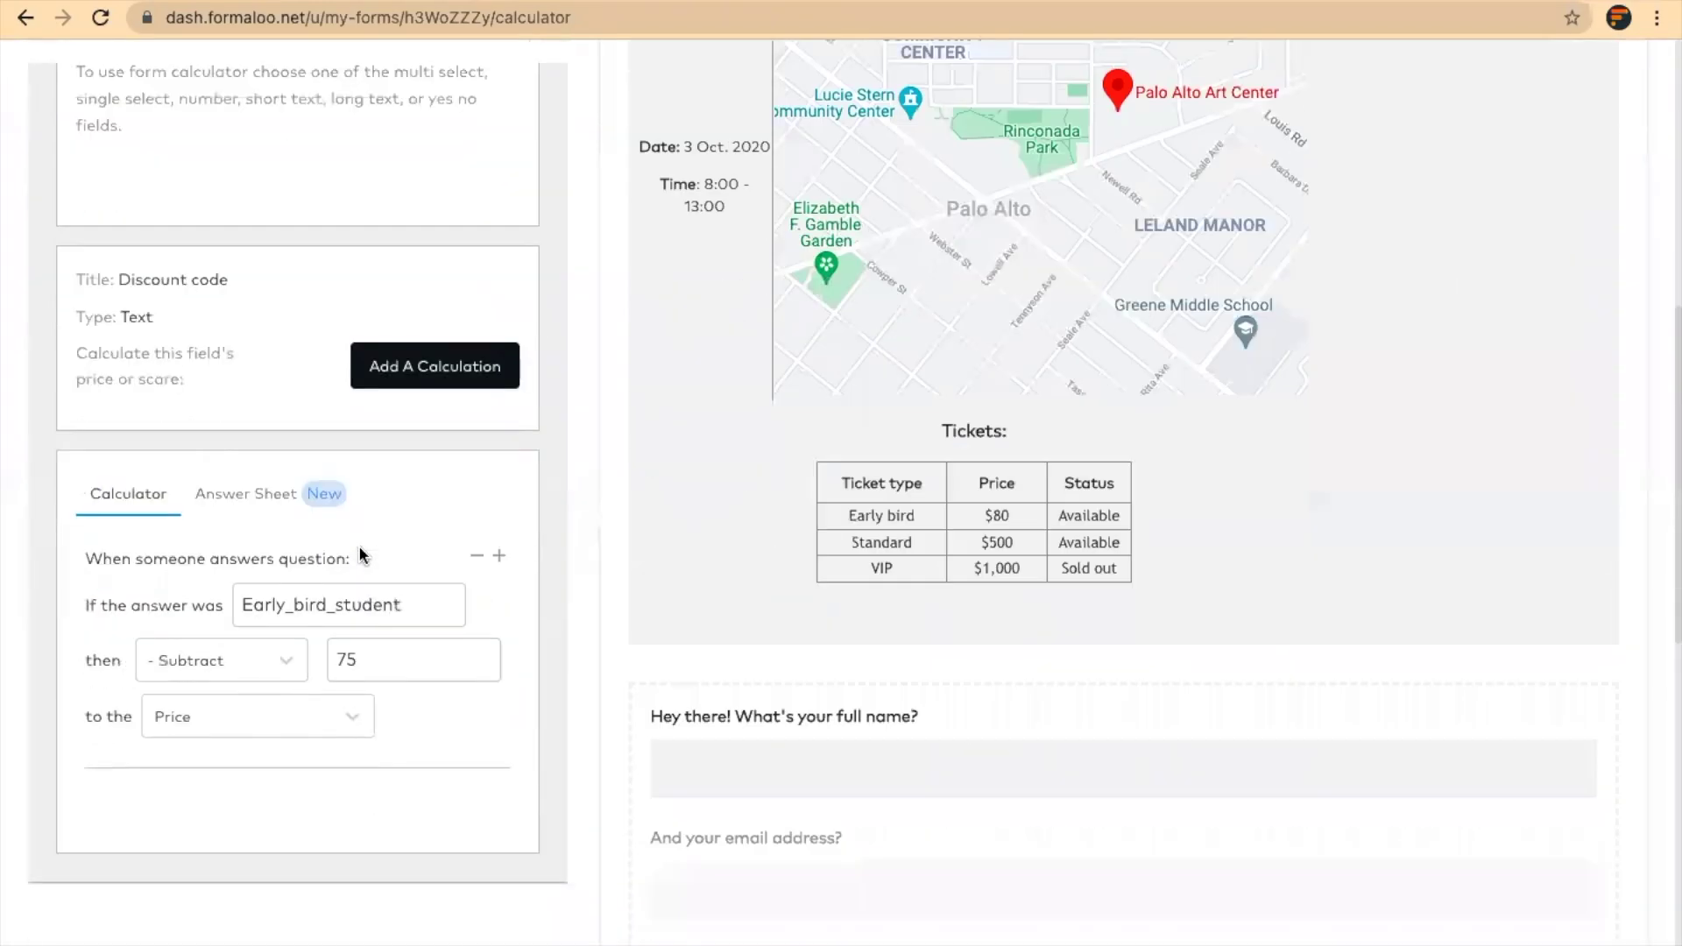
{"action": "double_click", "coordinate": [391, 605]}
{"action": "key", "text": "ctrl+c"}
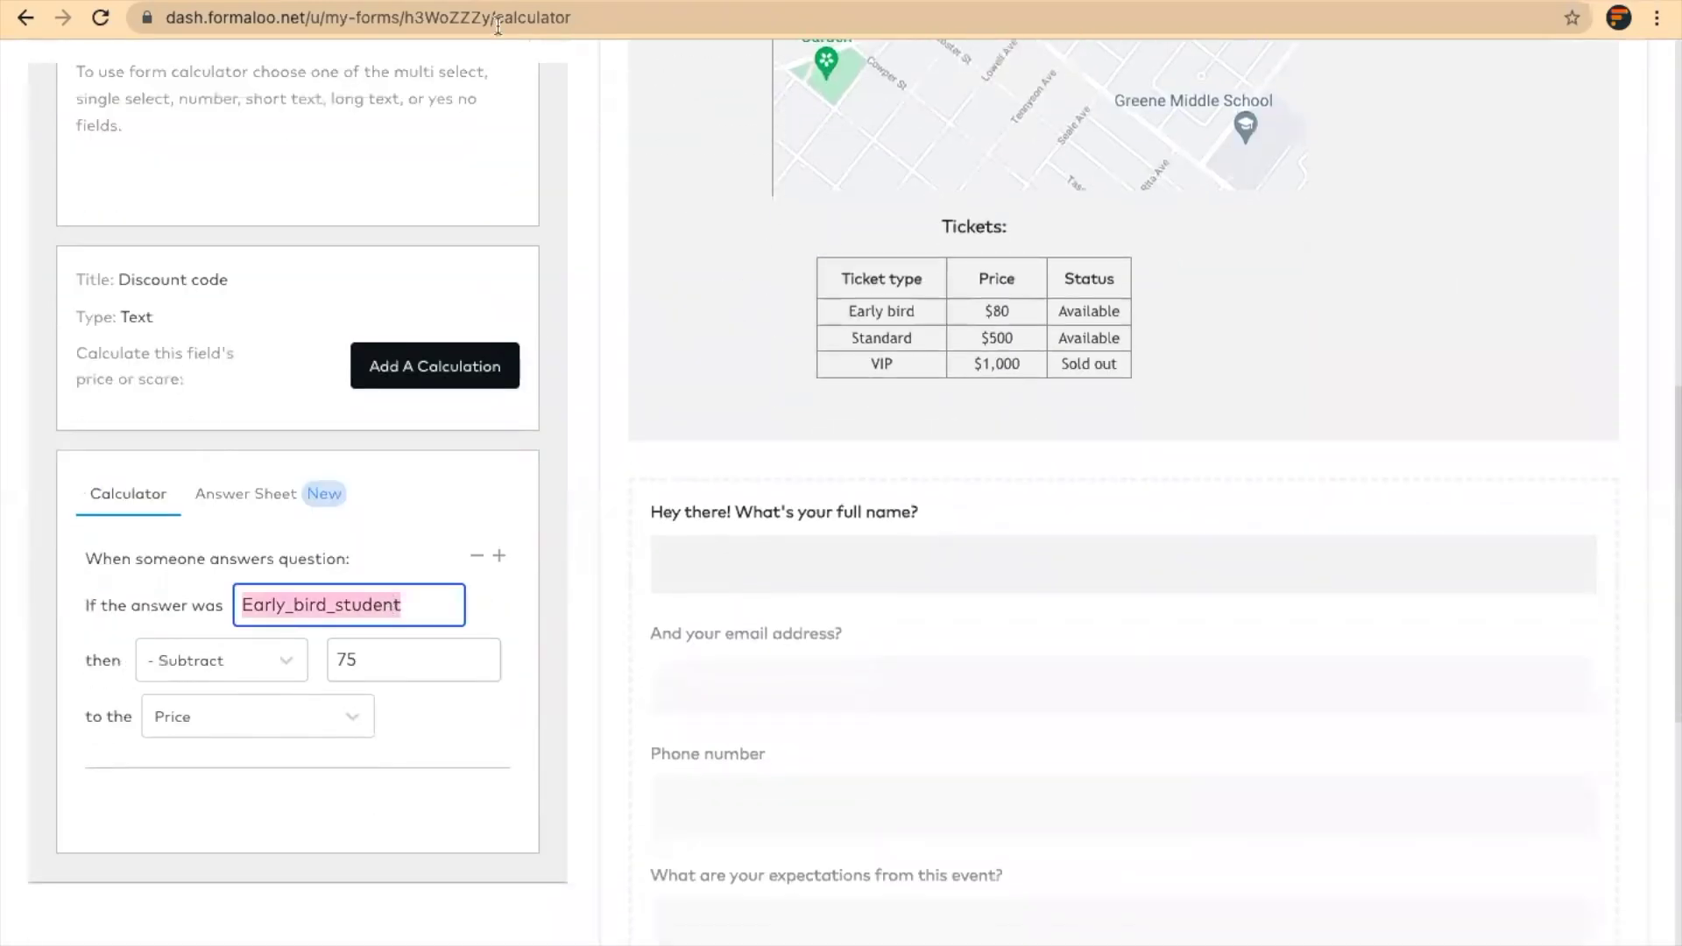
{"action": "key", "text": "alt+Tab"}
{"action": "key", "text": "ctrl+v"}
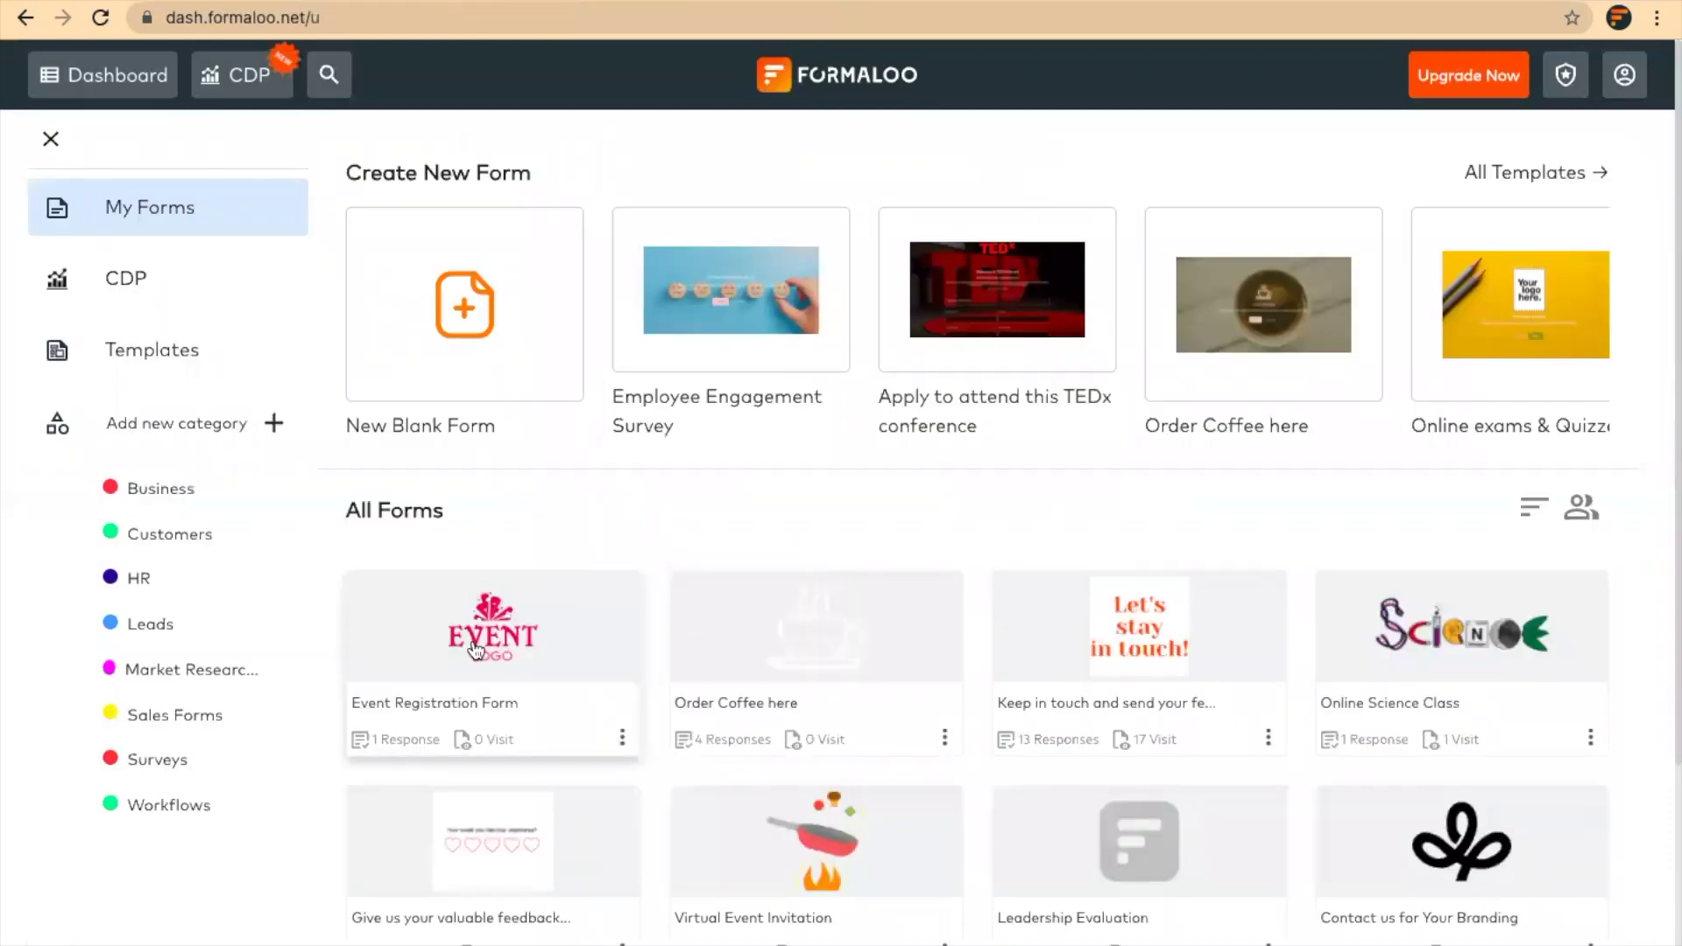
Open the Event Registration Form and its Responses tab to see the Successful test submission
{"action": "left_click", "coordinate": [469, 647]}
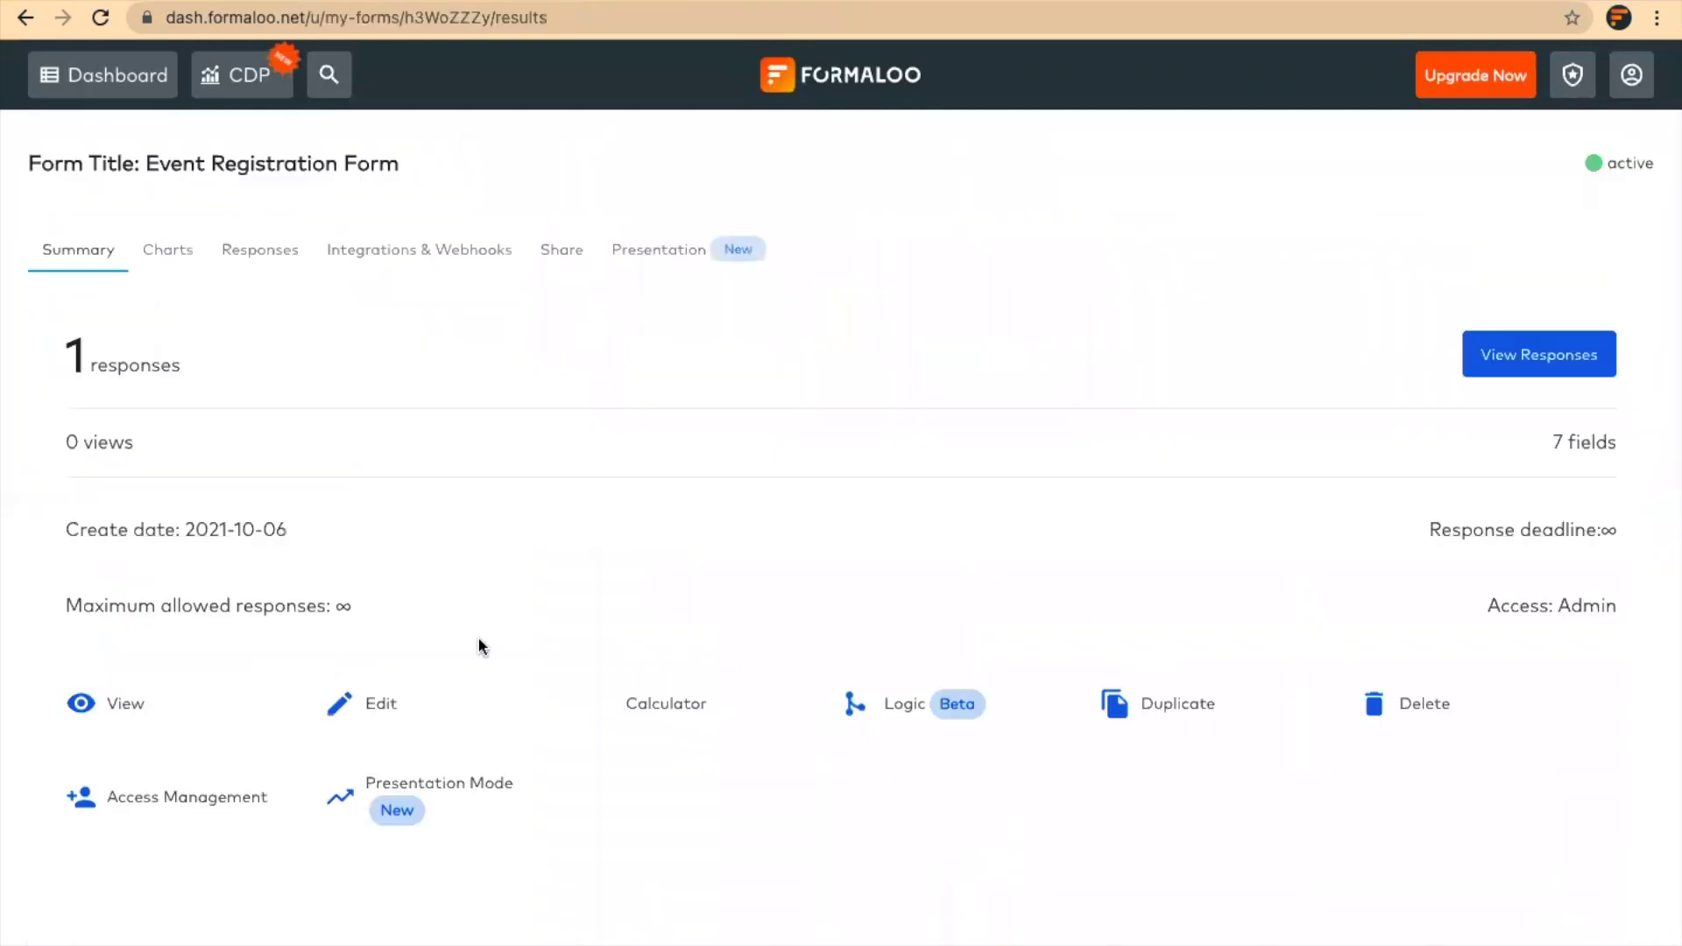
{"action": "left_click", "coordinate": [240, 256]}
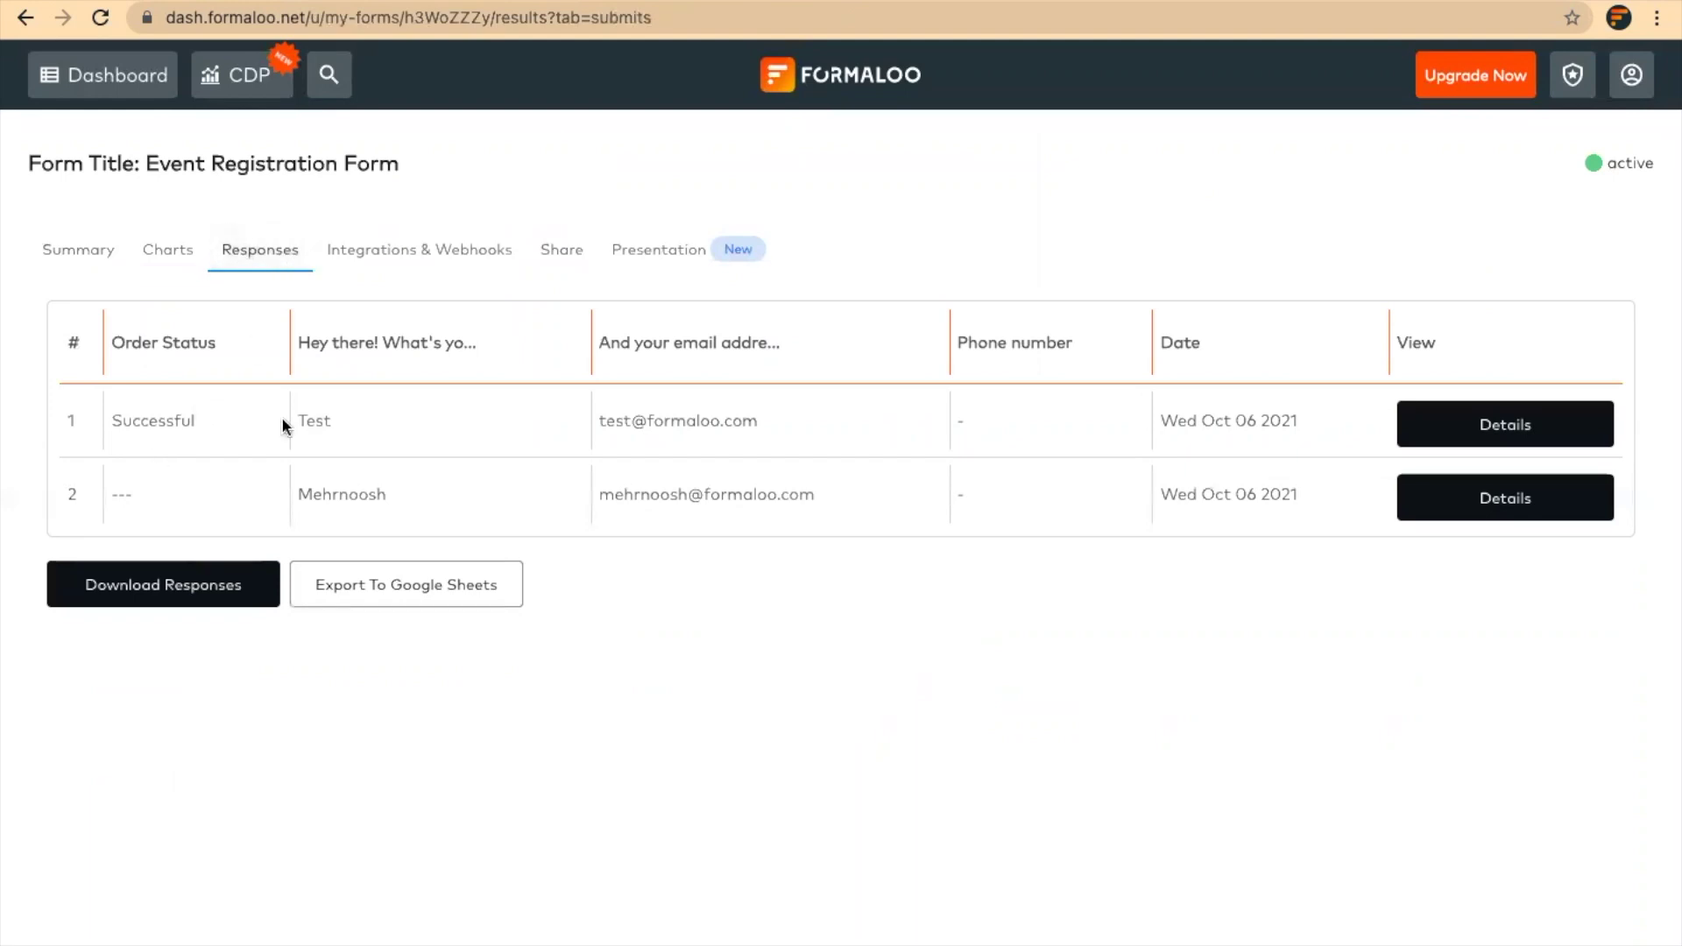